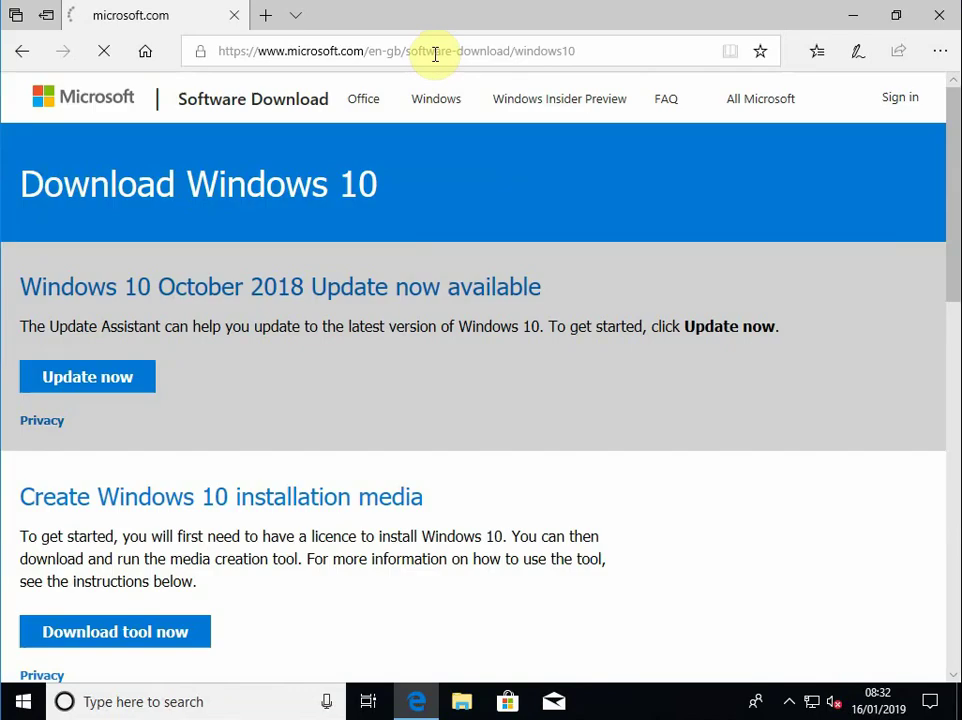
click(435, 54)
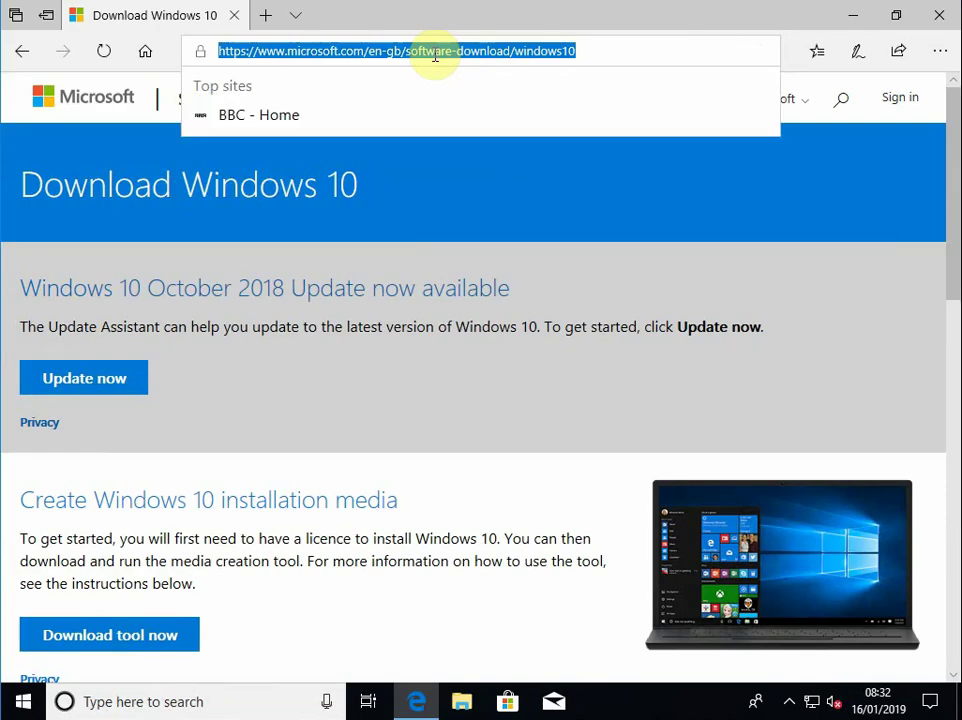
text(www.google.)
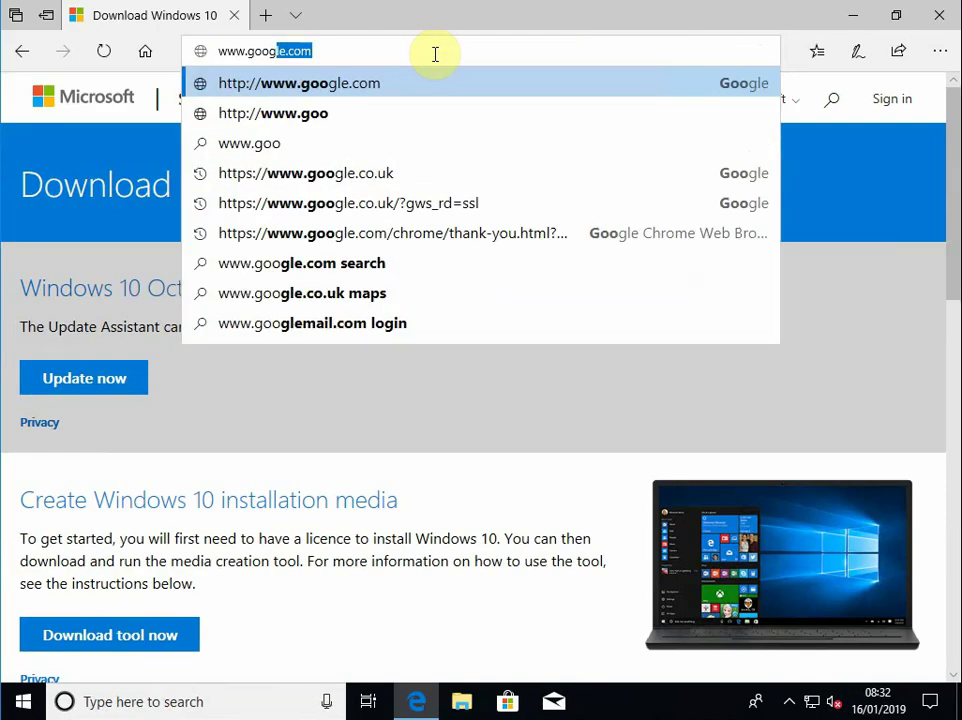
text(co.uk/)
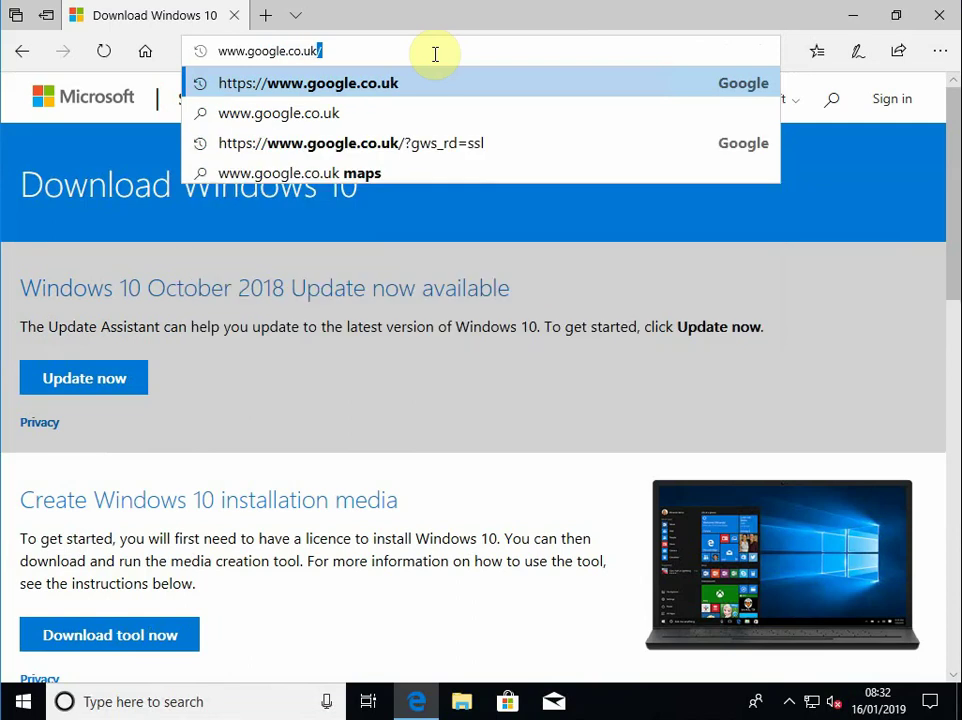
key(Return)
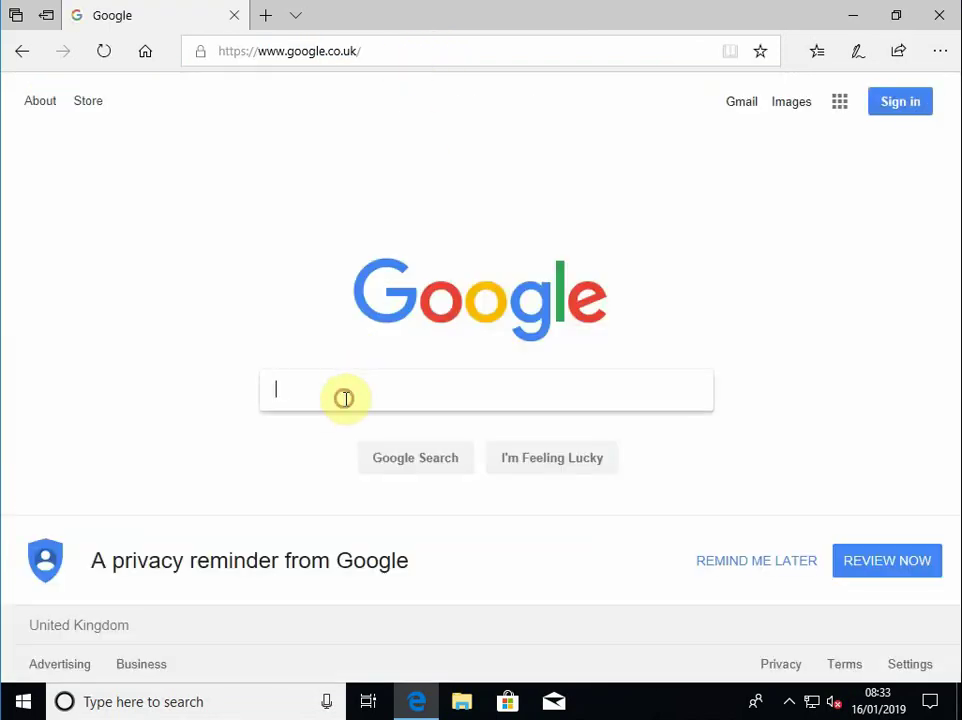
text(keepass)
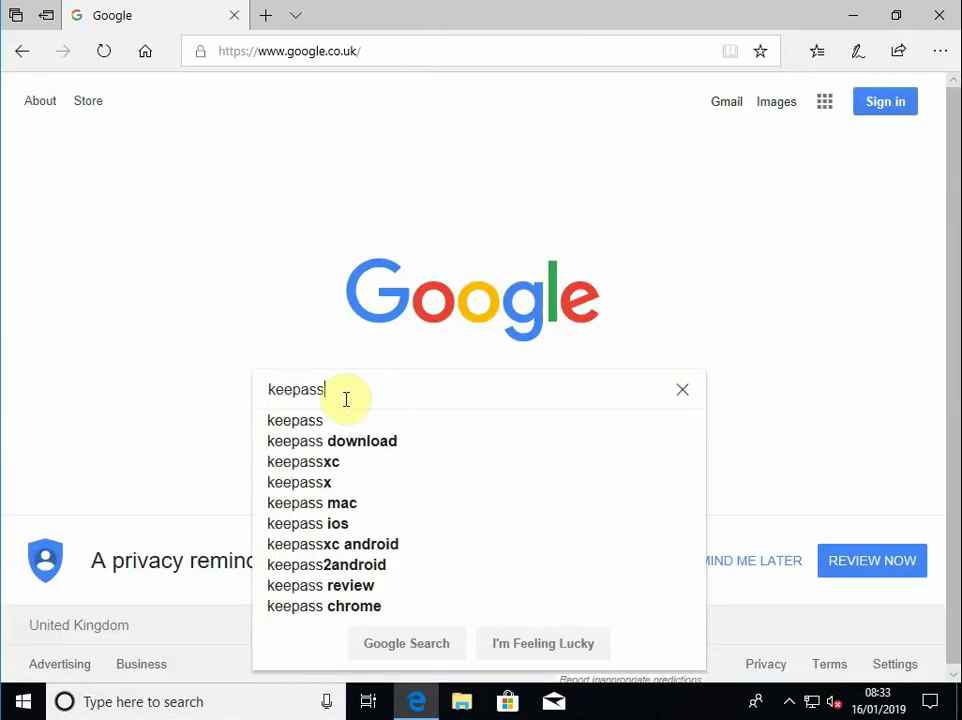
key(Return)
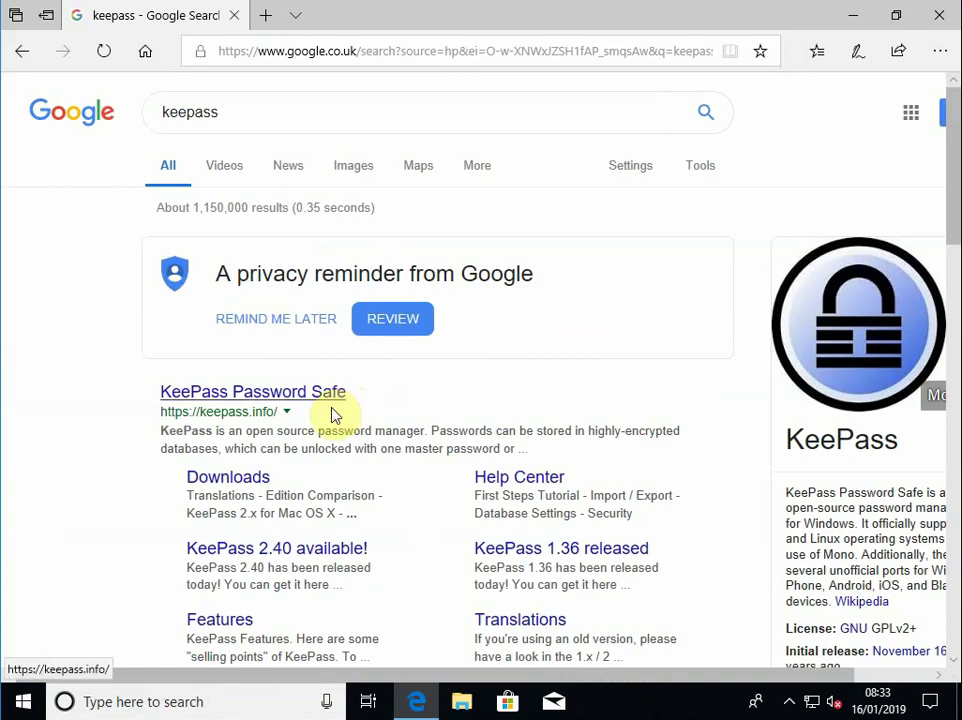
Open the KeePass Password Safe site and get the KeePass 2.41 installer from its Downloads page
click(228, 398)
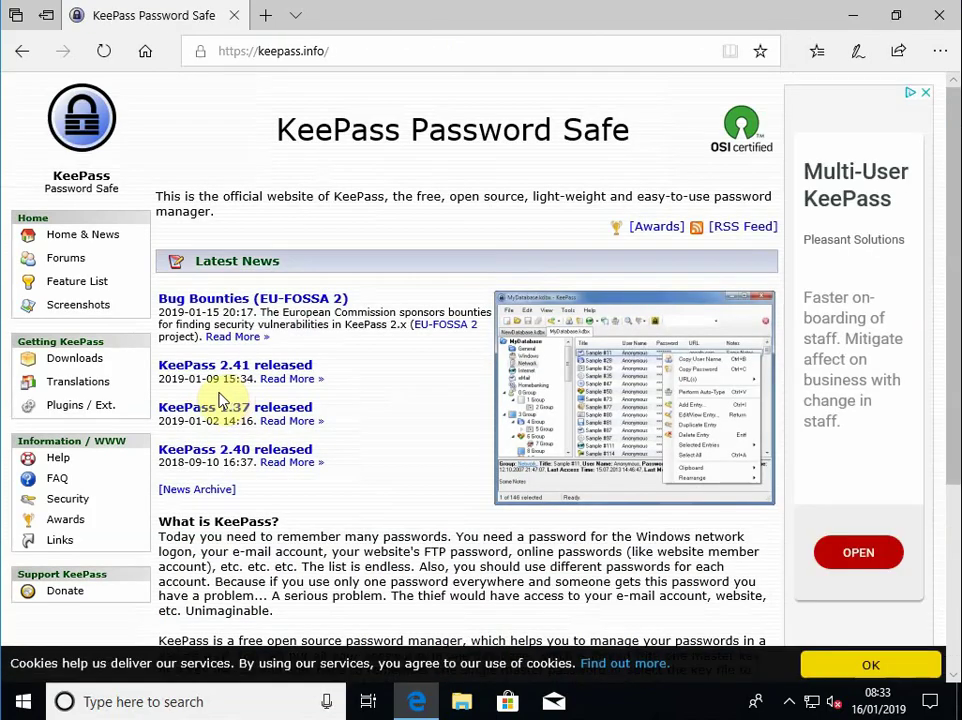
click(72, 368)
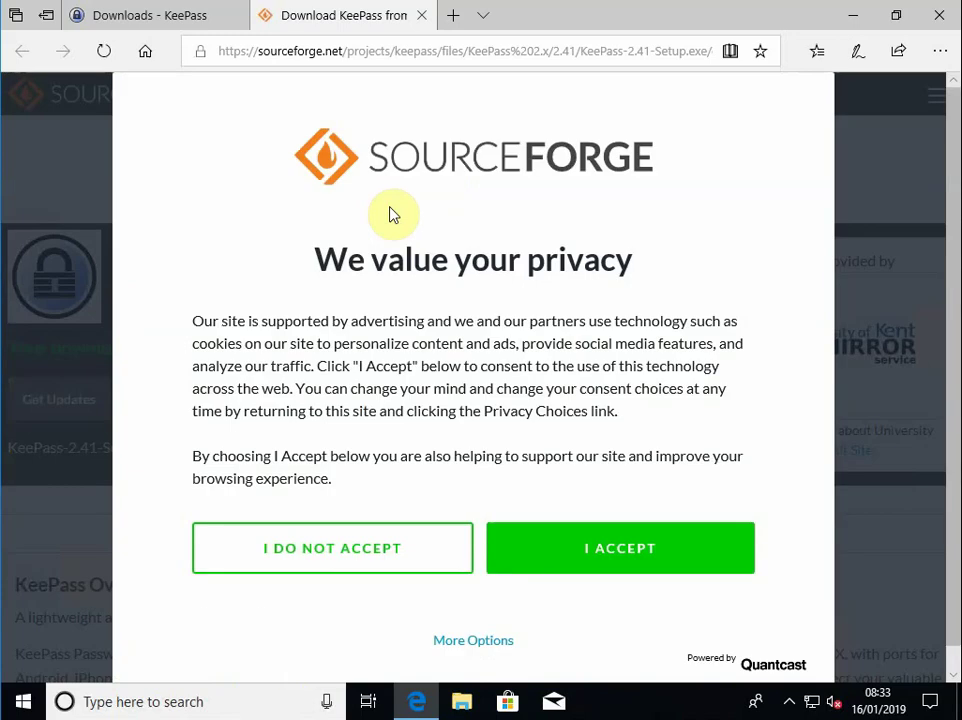
Accept SourceForge's cookie consent and run the downloaded KeePass-2.41-Setup.exe
click(634, 553)
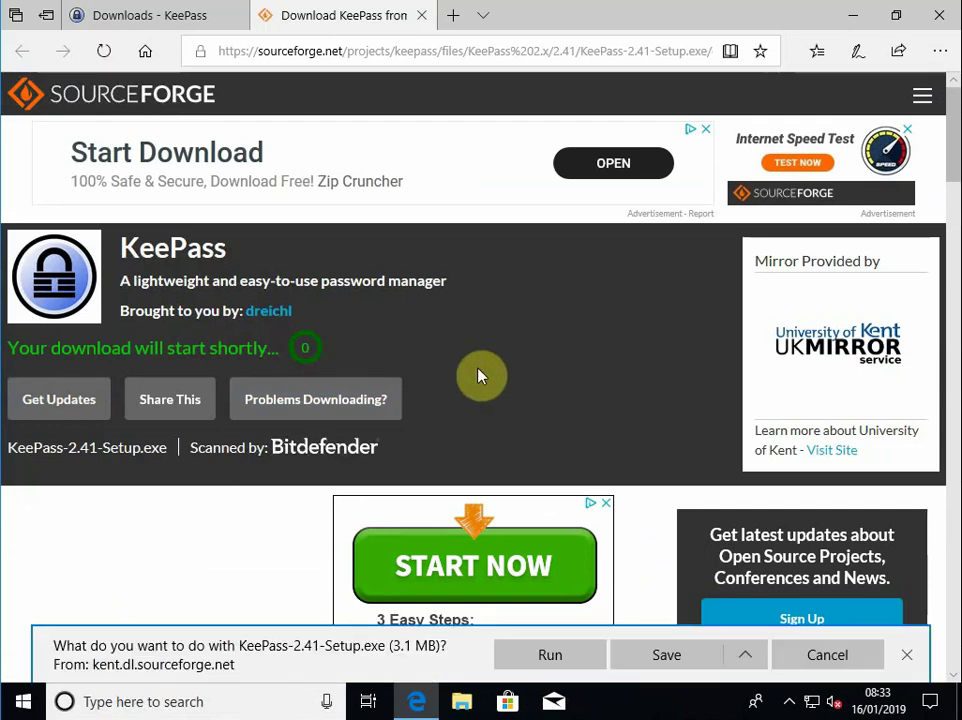
click(572, 666)
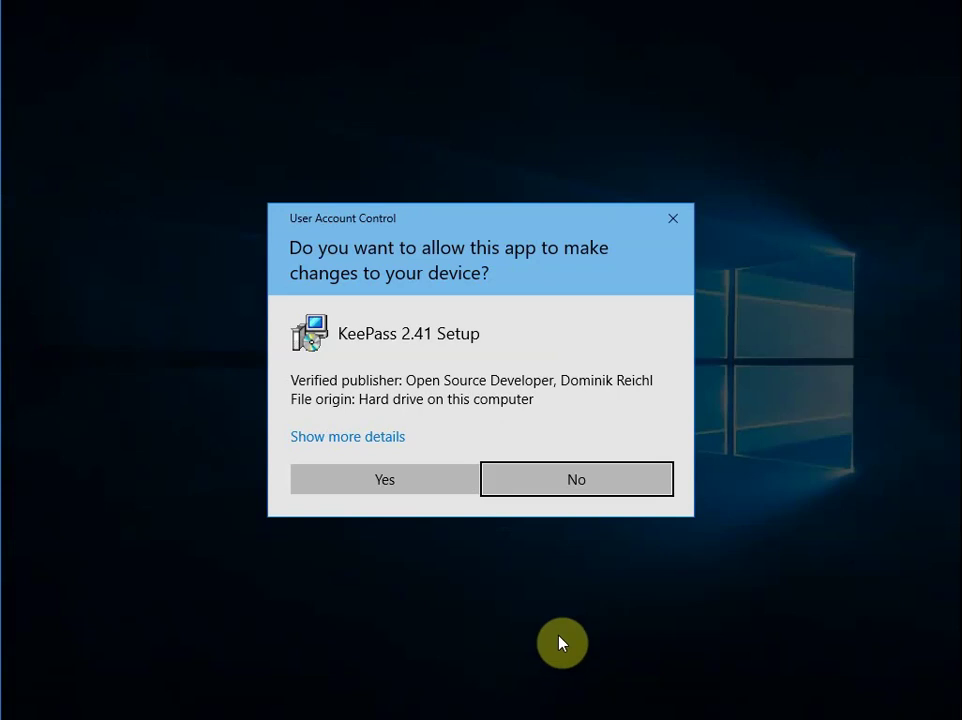
Allow KeePass Setup to make changes, then close Edge with all its tabs
click(435, 484)
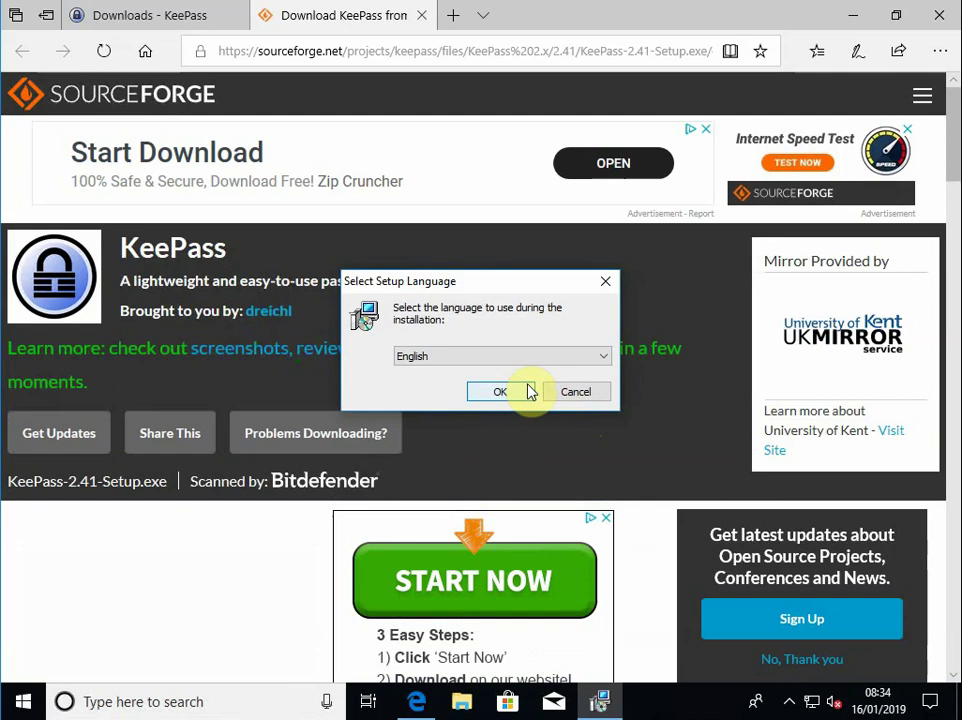
click(940, 20)
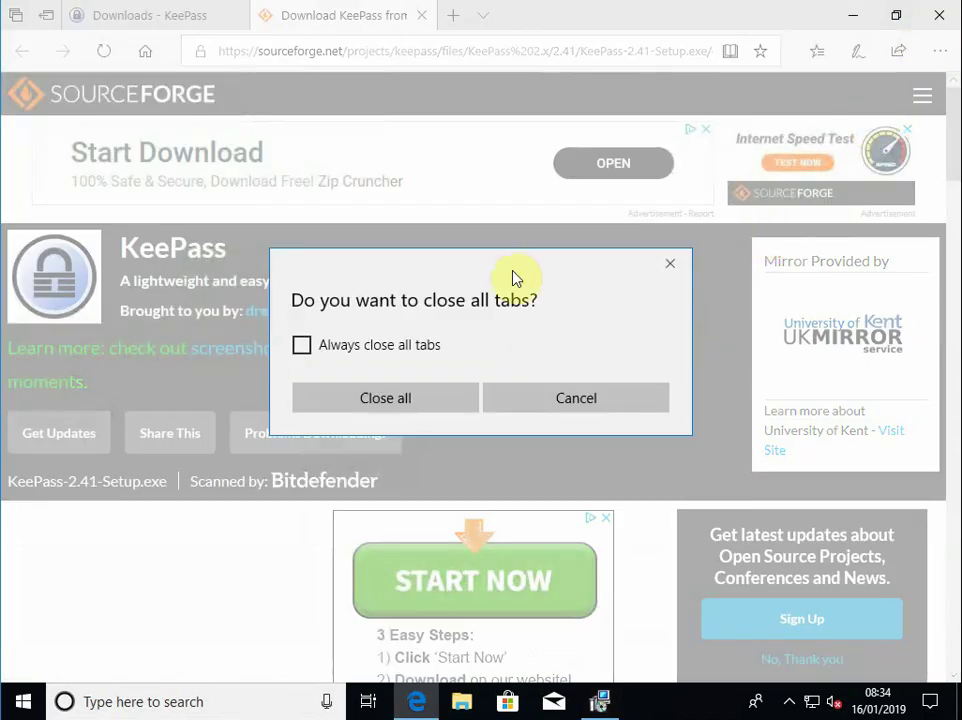
click(302, 346)
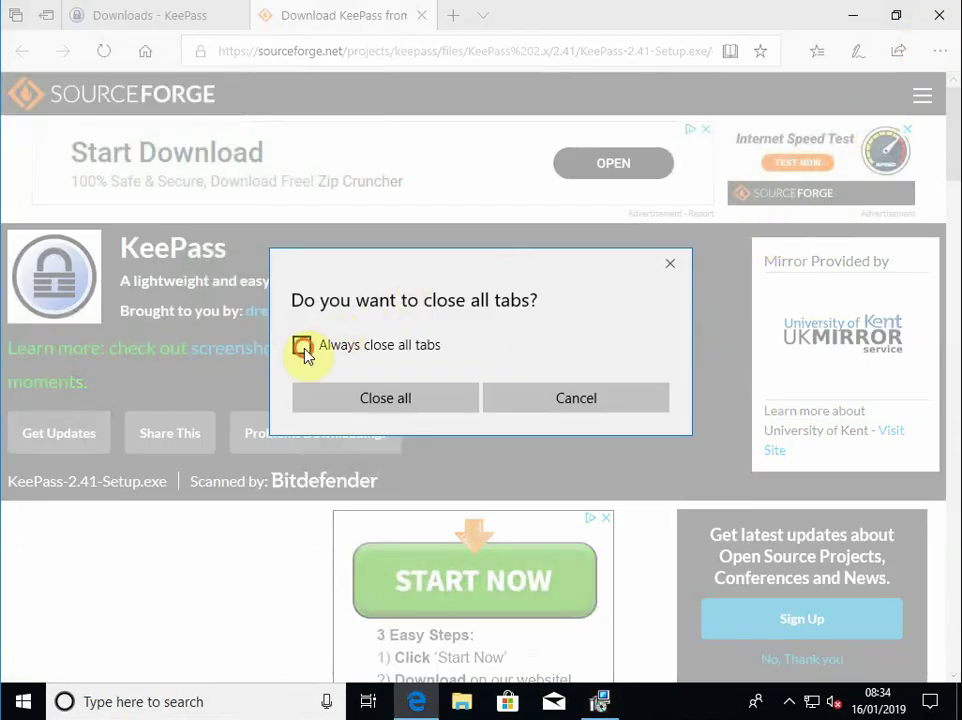
click(377, 405)
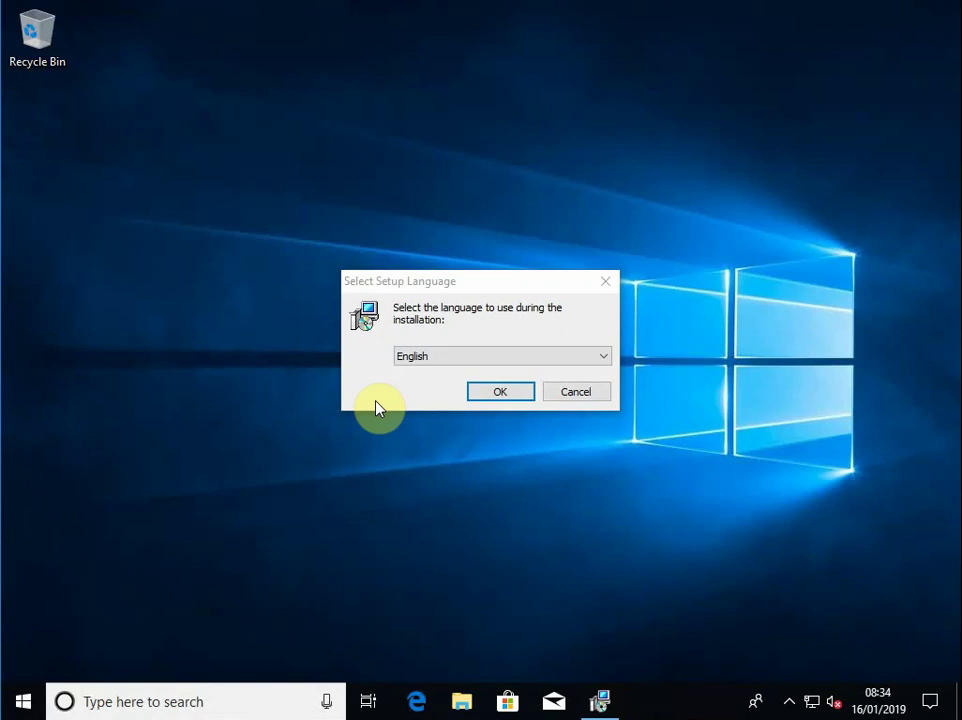
Set up in English, accept the licence, and keep the default folder and components
click(513, 395)
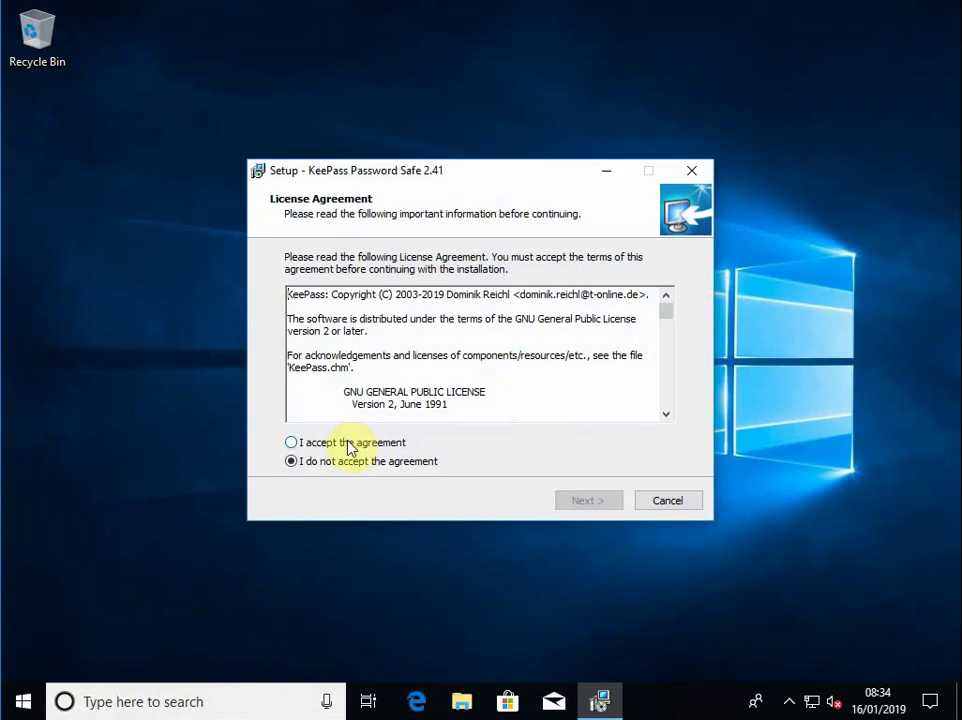
click(318, 443)
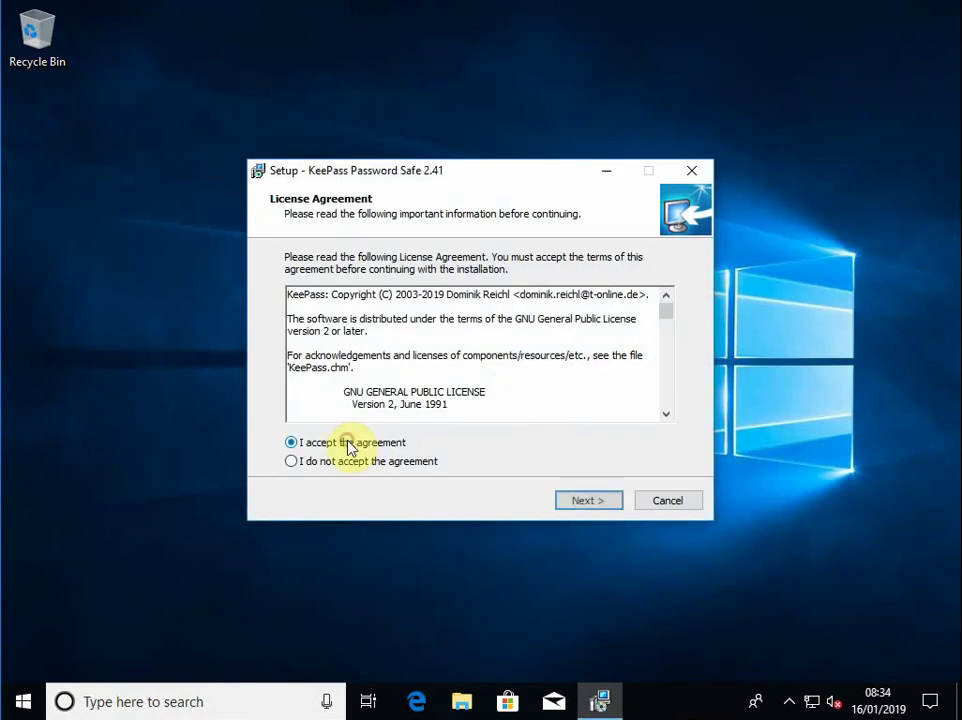
click(606, 500)
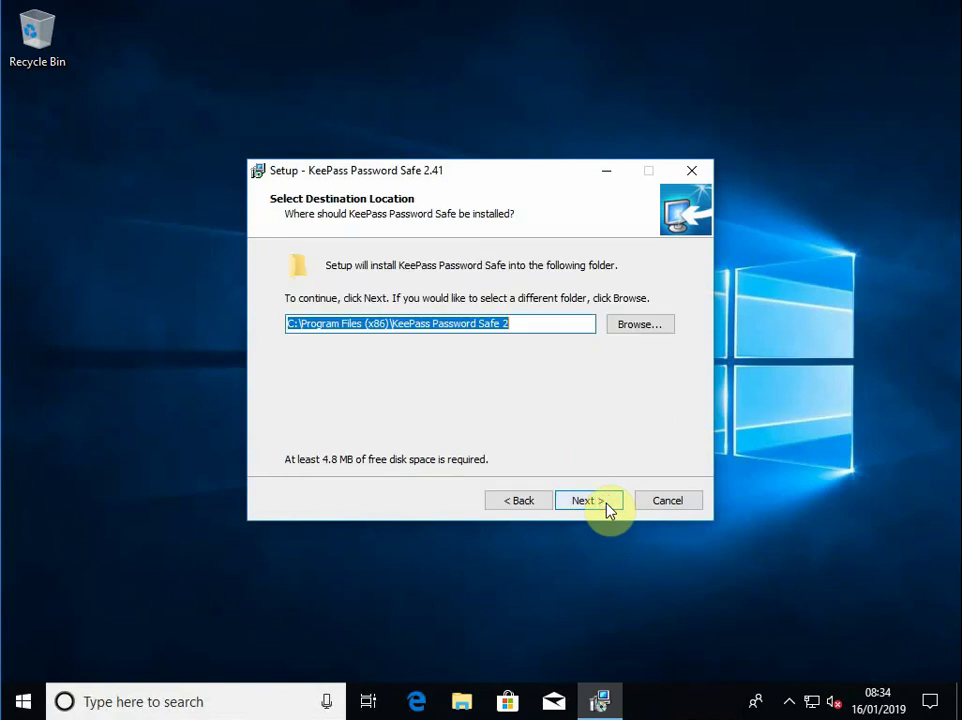
click(606, 500)
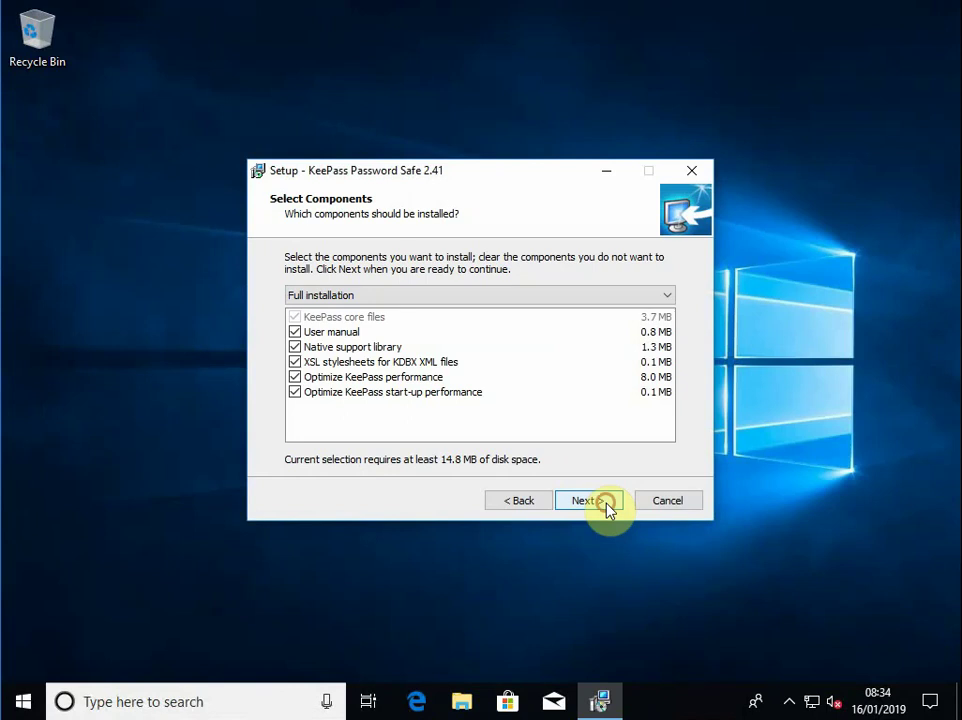
click(607, 505)
Add desktop and Quick Launch shortcuts, install, and turn off Launch KeePass
click(294, 340)
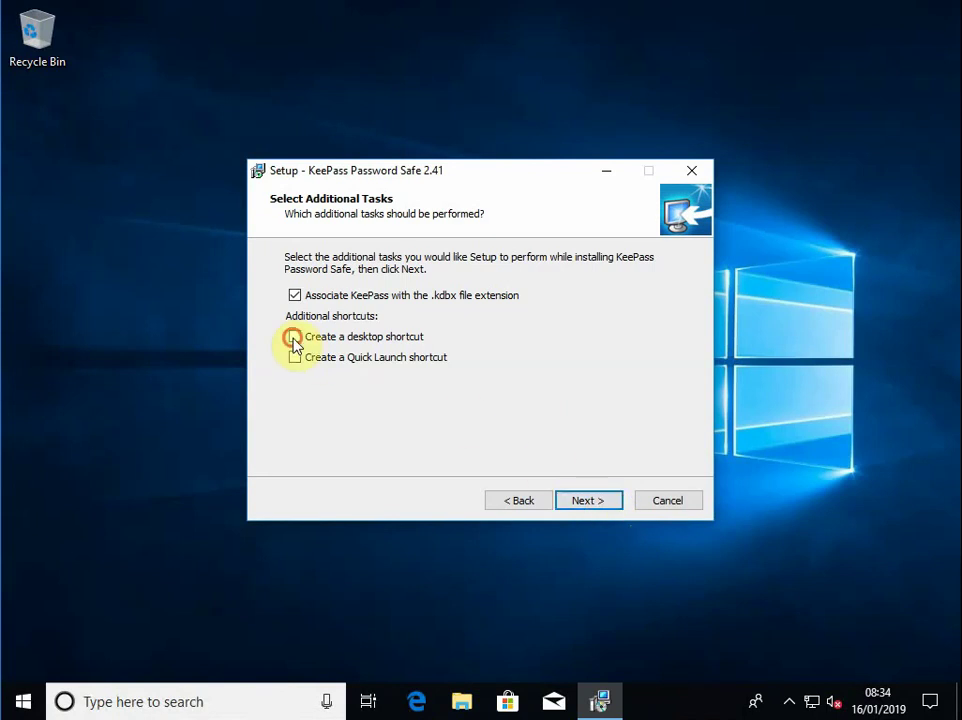
click(294, 358)
click(615, 503)
click(615, 500)
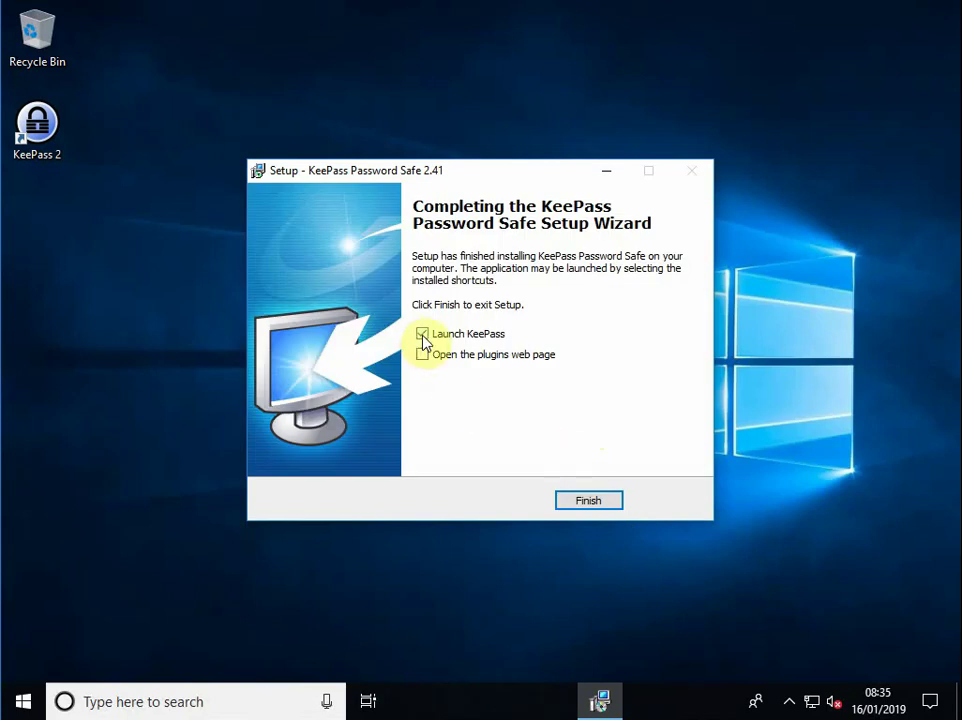
click(422, 334)
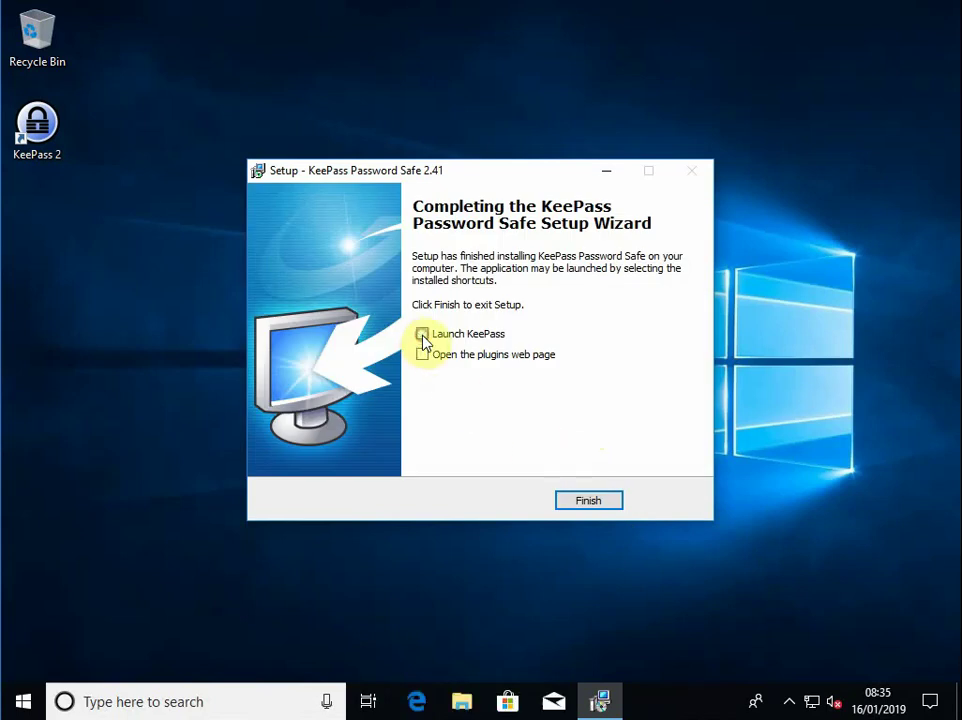
Finish KeePass setup and open Backup Drive (E:) from This PC
click(611, 503)
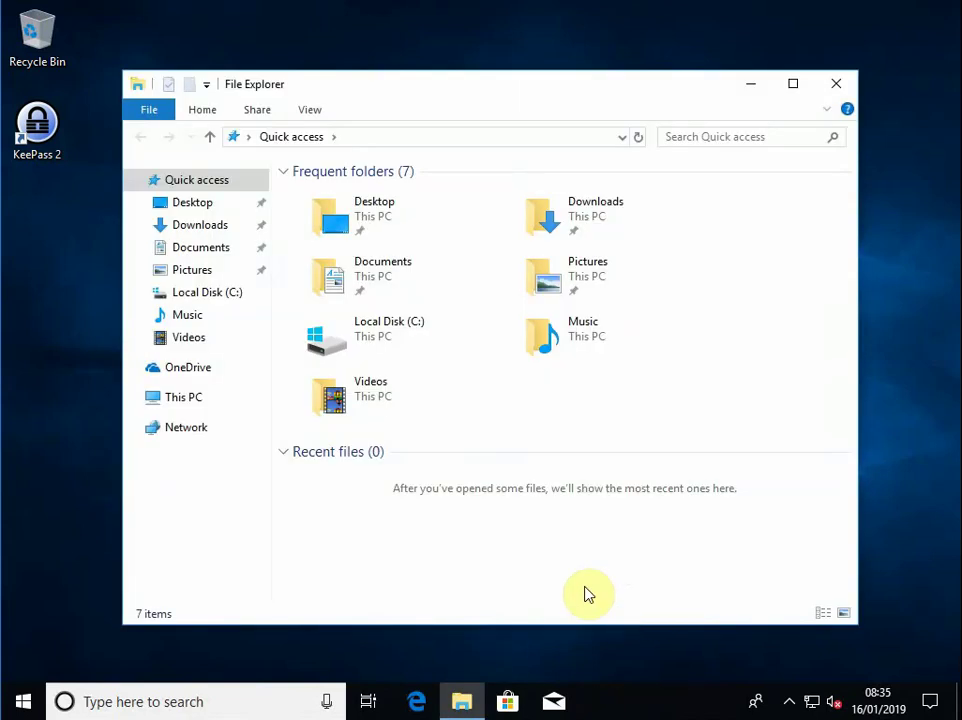
click(187, 400)
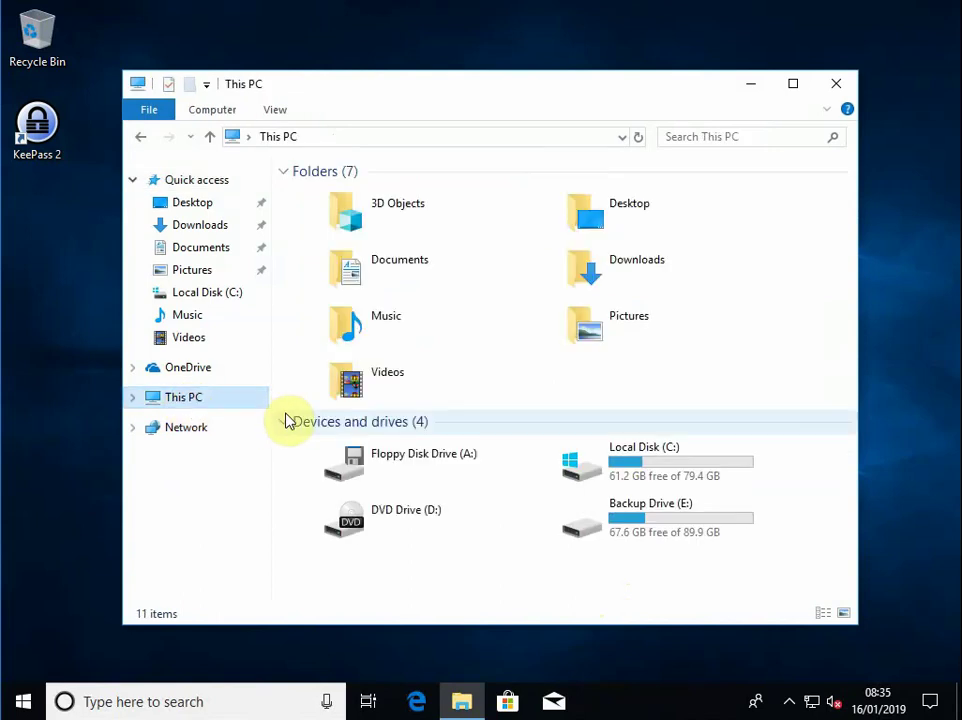
double_click(580, 522)
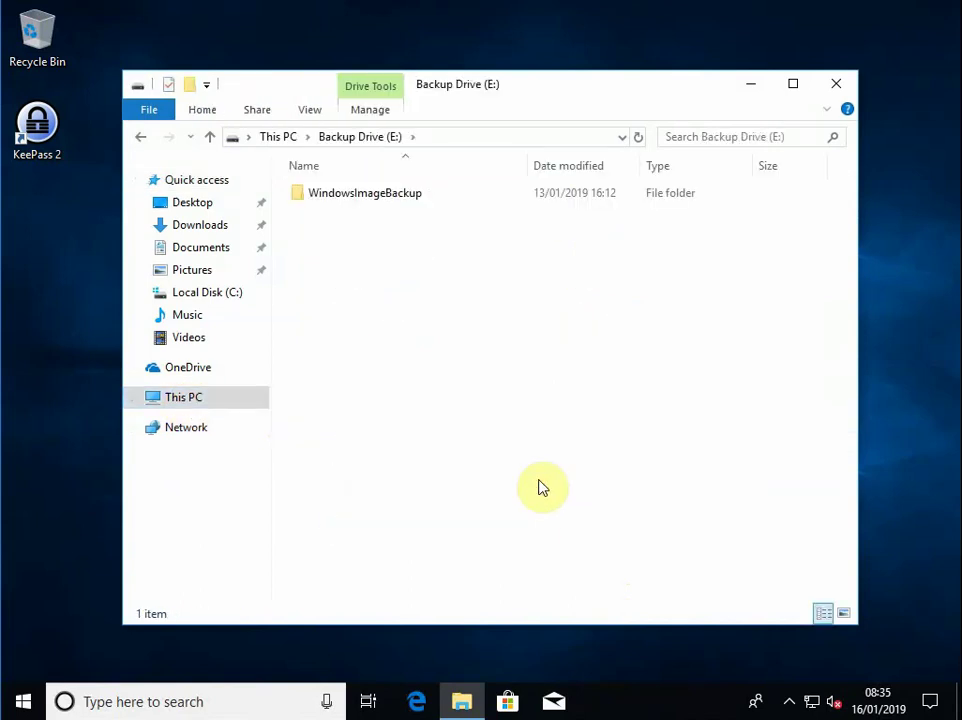
Create a 'KeePass Backup' folder on the drive, open it, then close Explorer
right_click(381, 296)
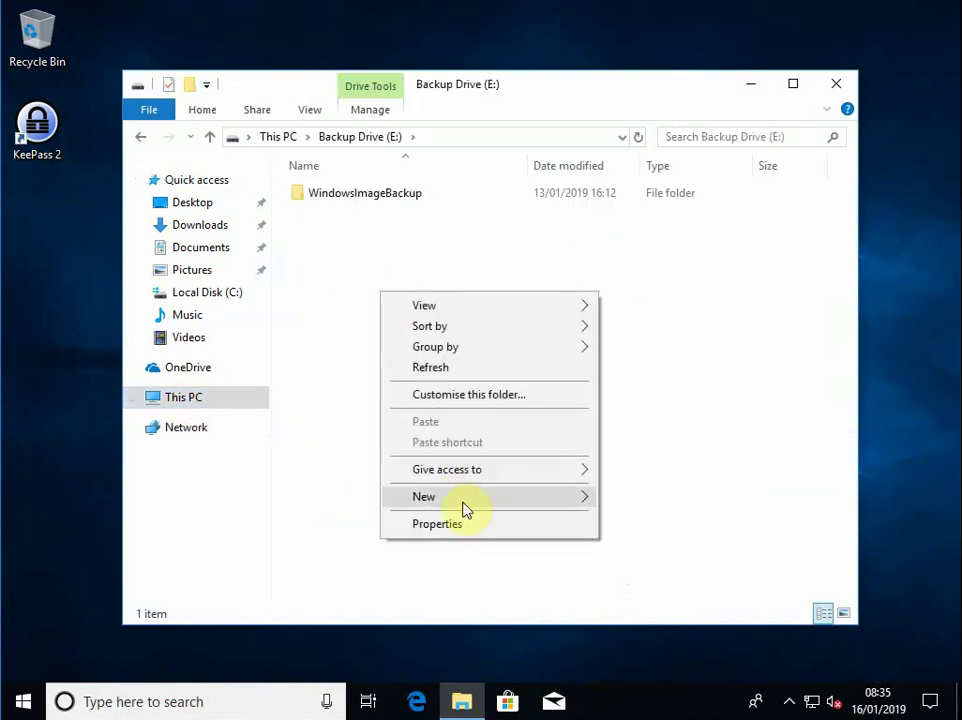
mouse_move(599, 507)
click(636, 499)
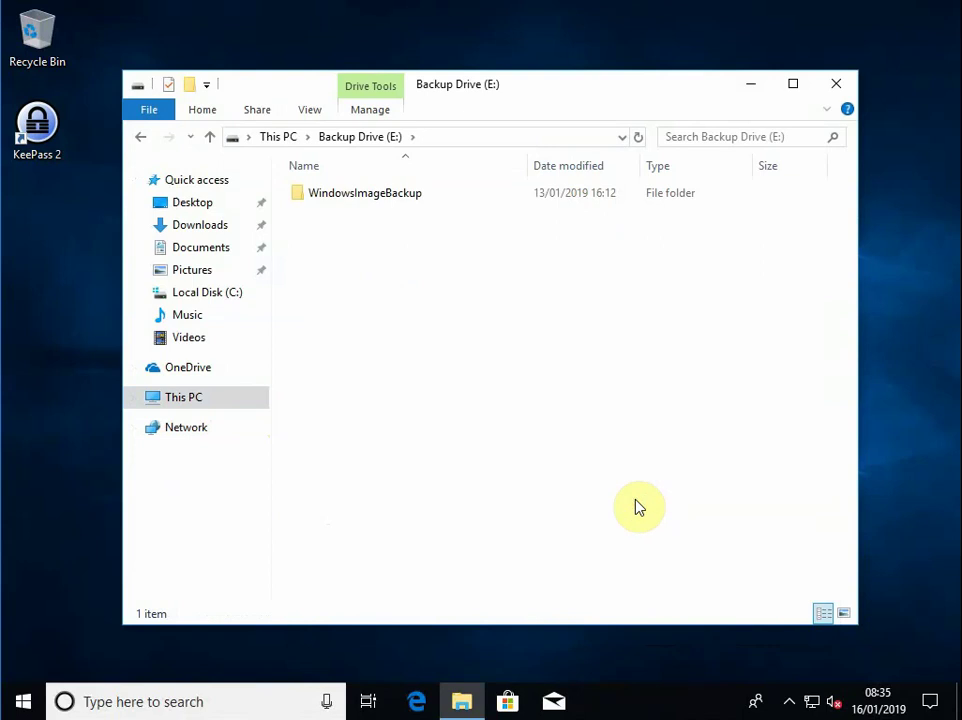
text(KeePass)
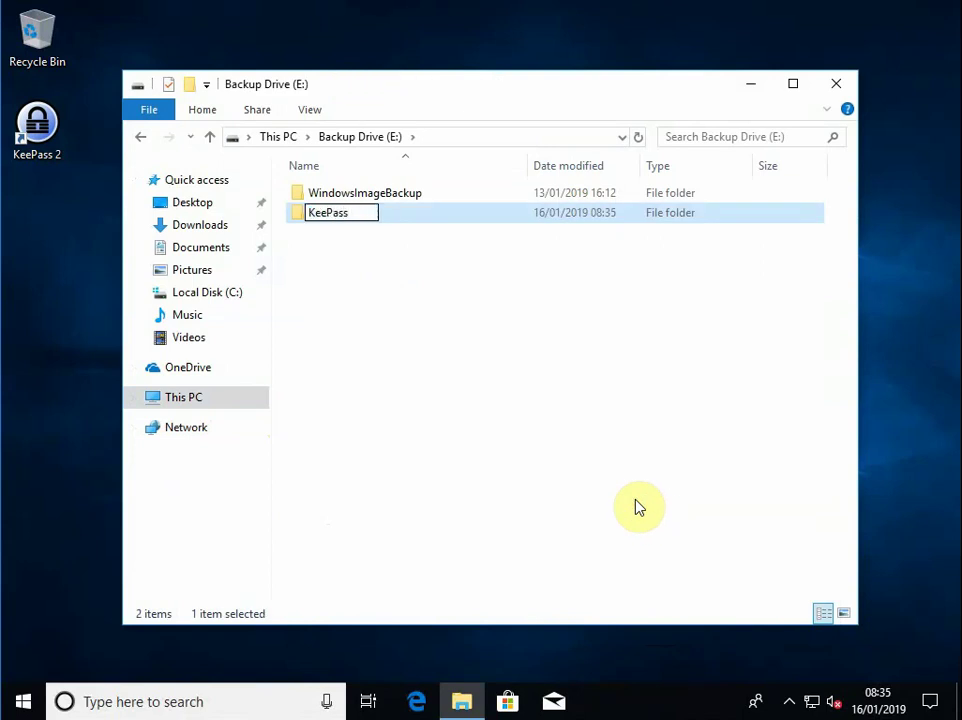
text( Backup)
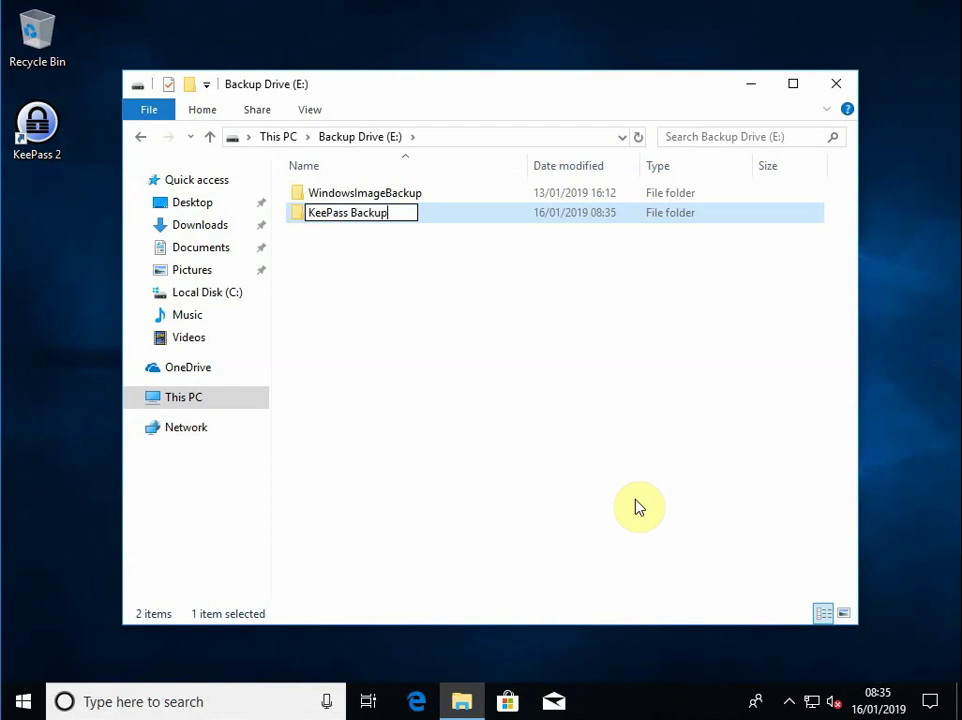
click(640, 506)
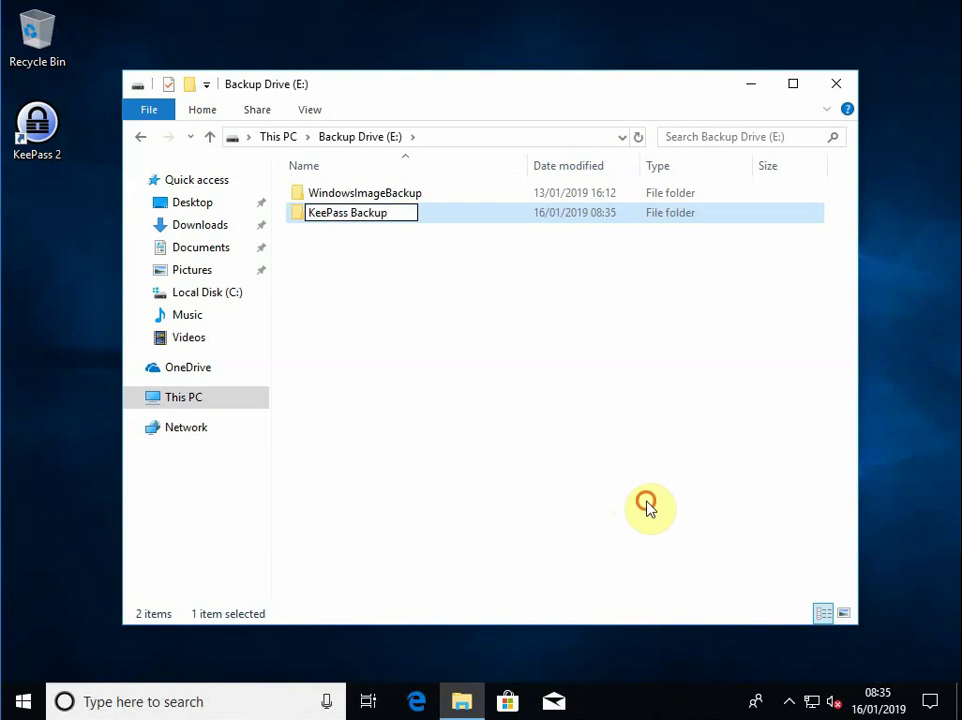
double_click(297, 218)
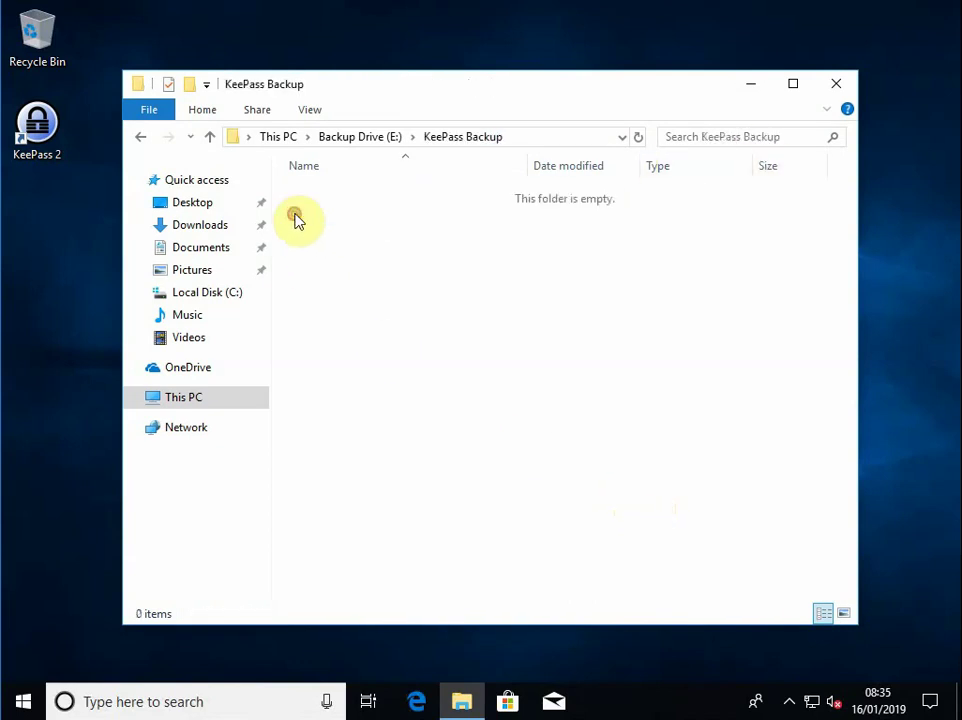
click(834, 86)
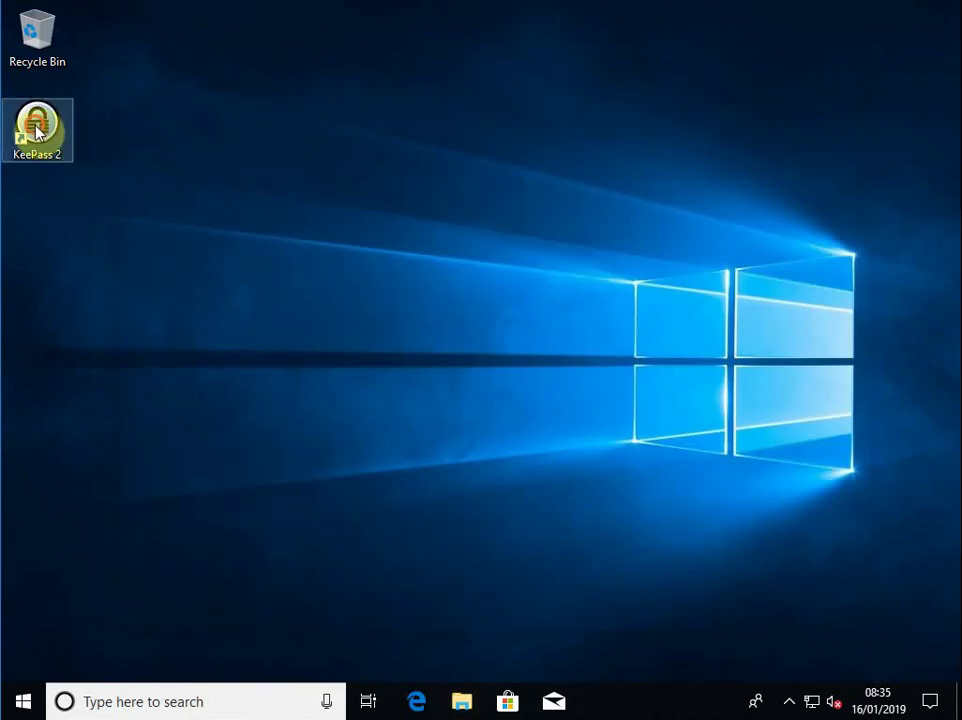
Launch KeePass 2, enable automatic update checks, and maximize its window
double_click(37, 128)
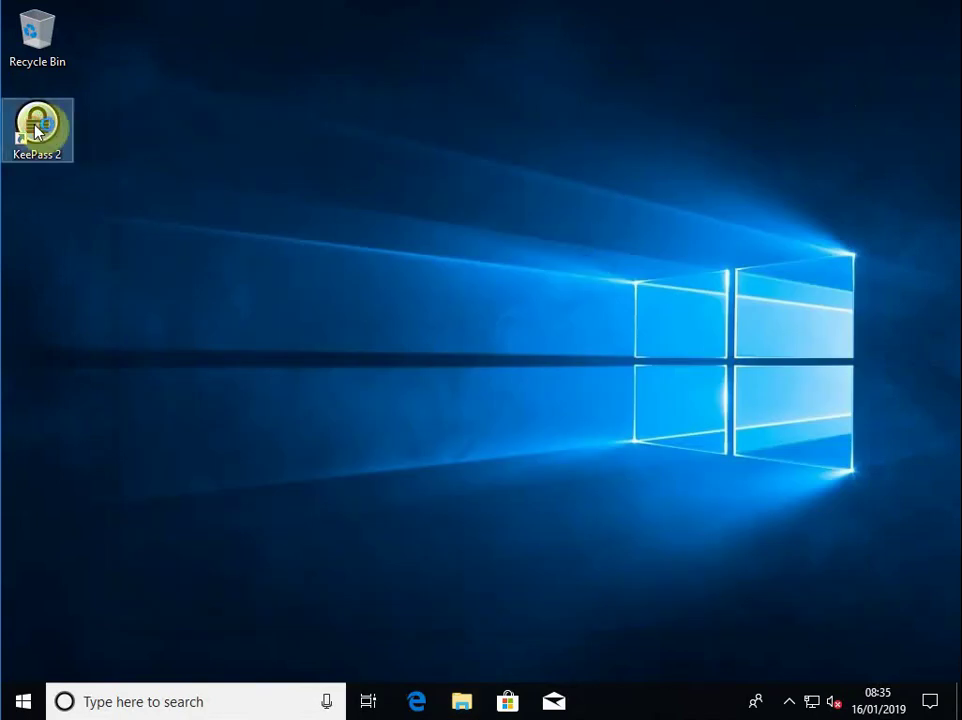
click(695, 337)
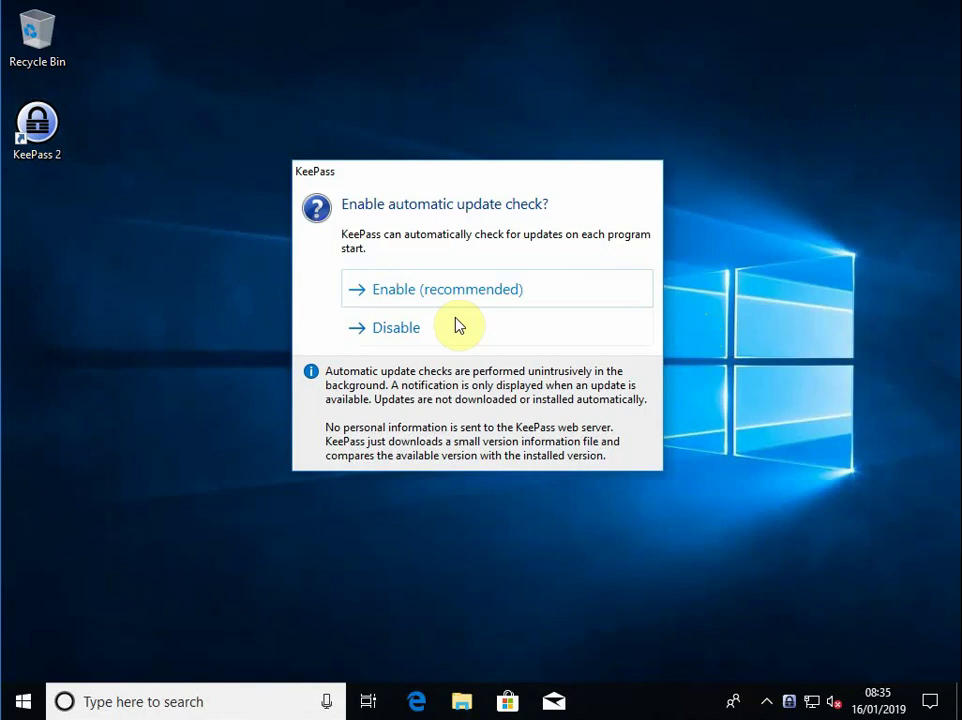
click(539, 295)
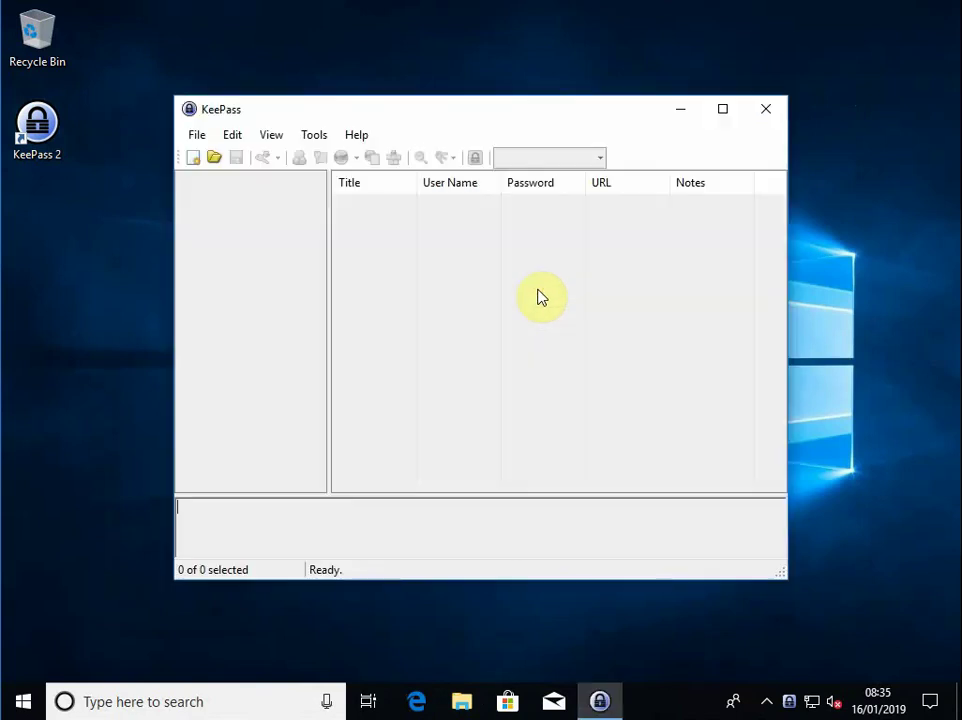
click(723, 112)
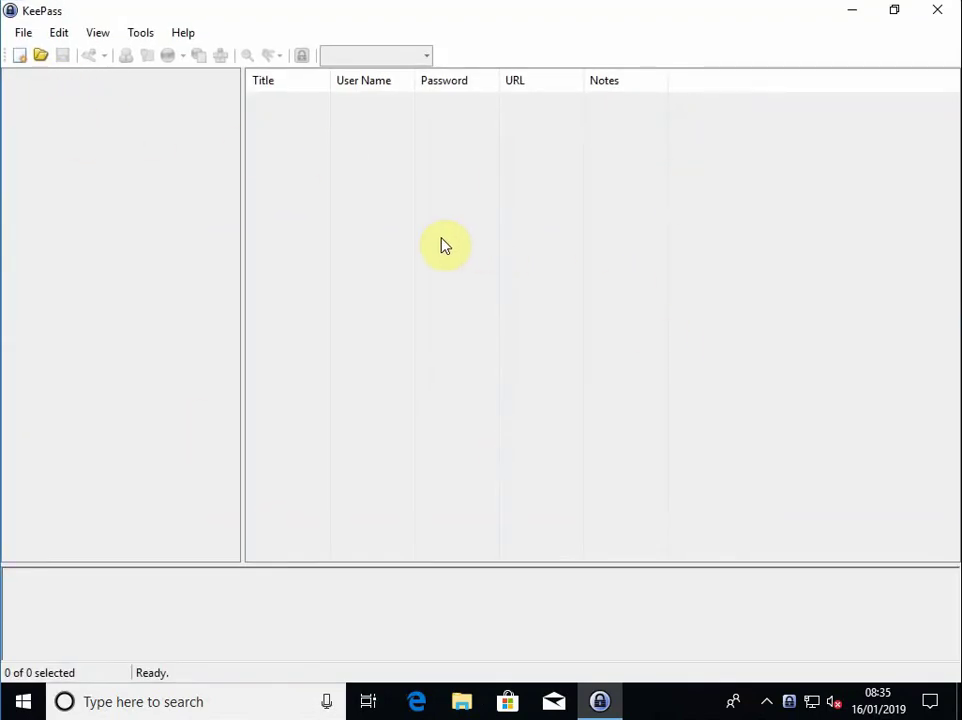
Start a new database from the File menu and acknowledge the notice
click(26, 33)
click(59, 32)
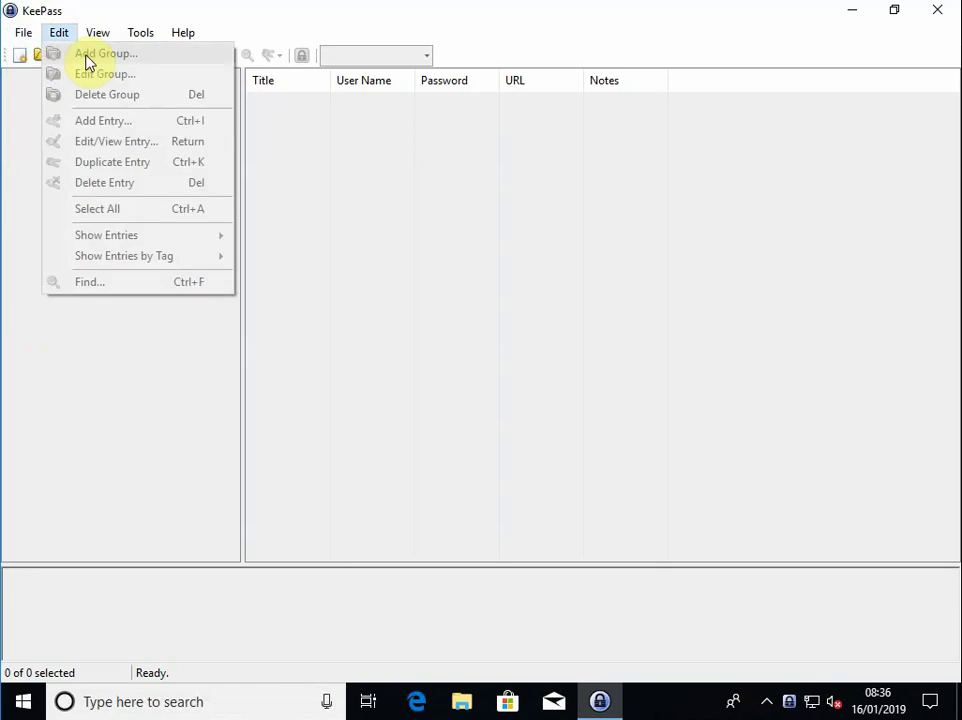
mouse_move(24, 34)
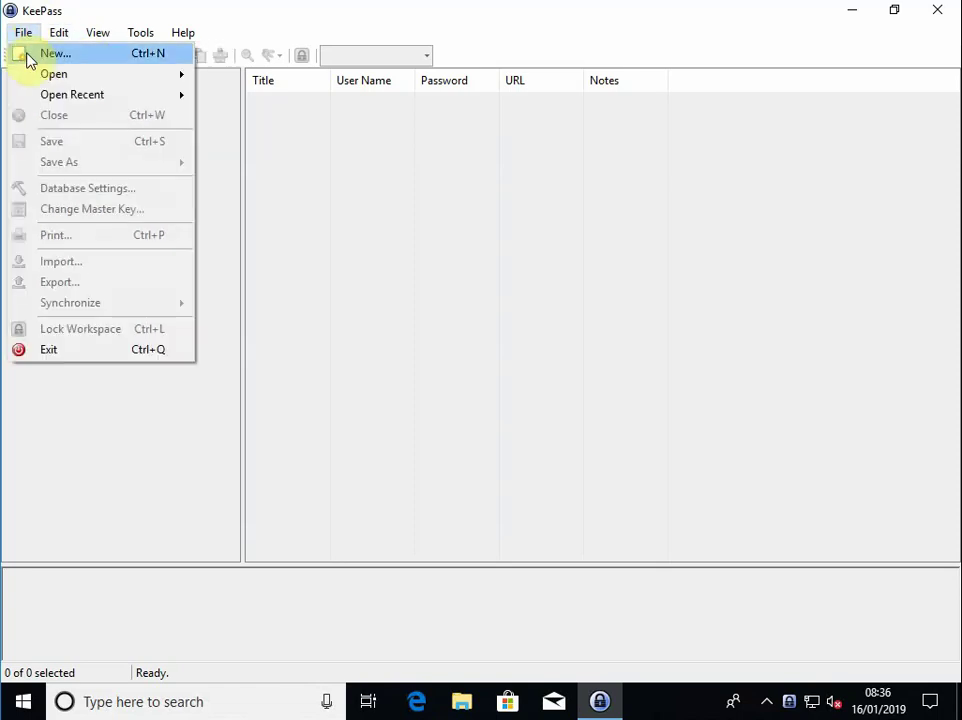
click(28, 56)
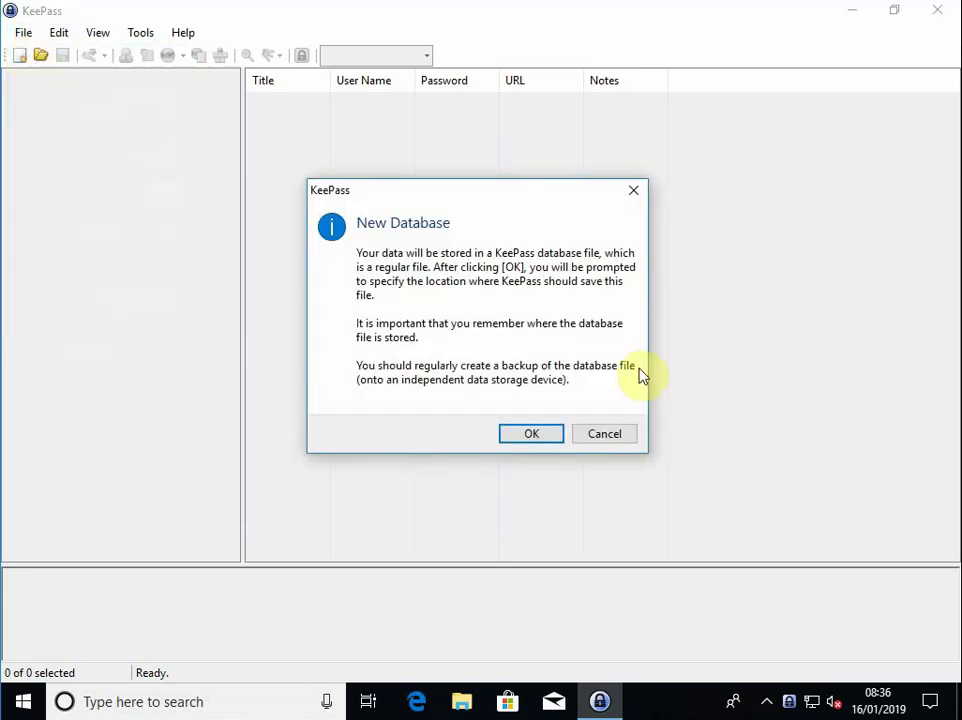
click(531, 434)
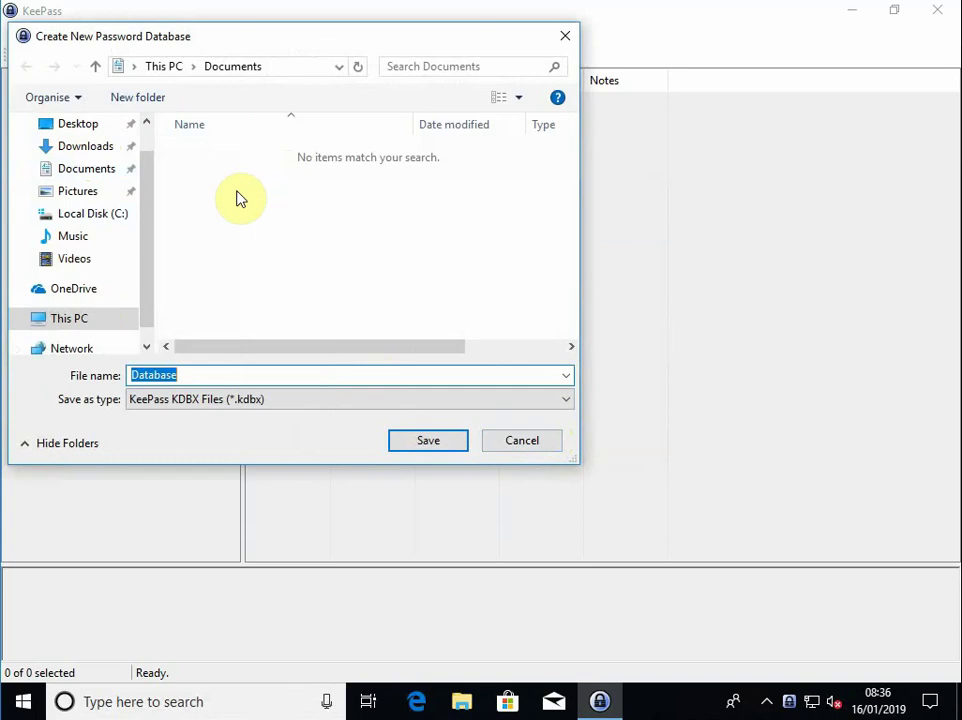
Save the new database as MyKeePass in E:\KeePass Backup
click(62, 318)
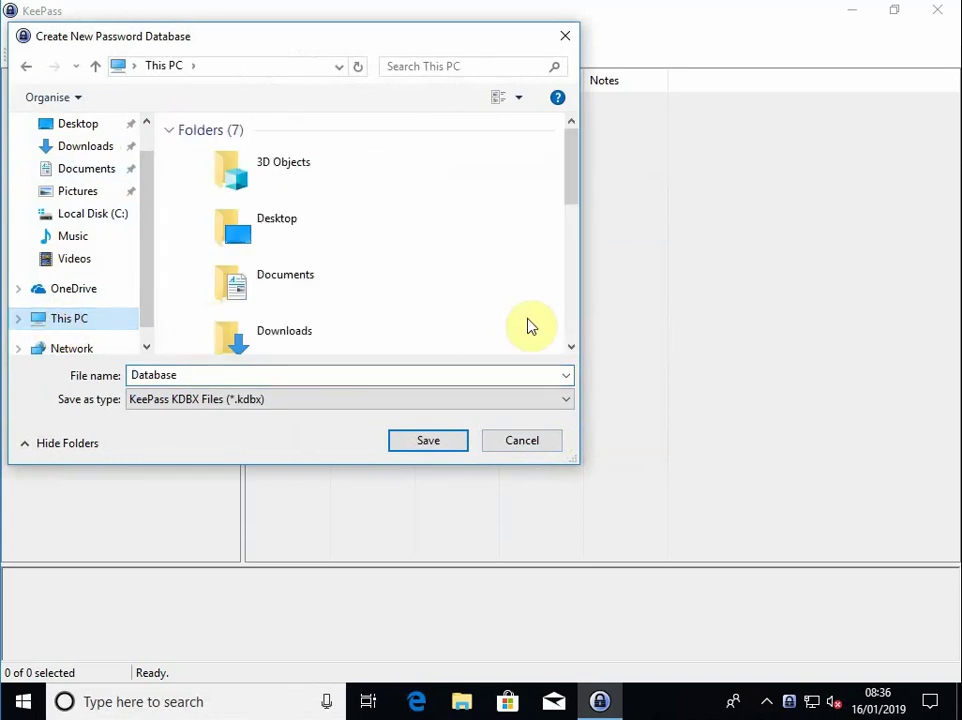
drag(571, 178, 550, 340)
click(280, 335)
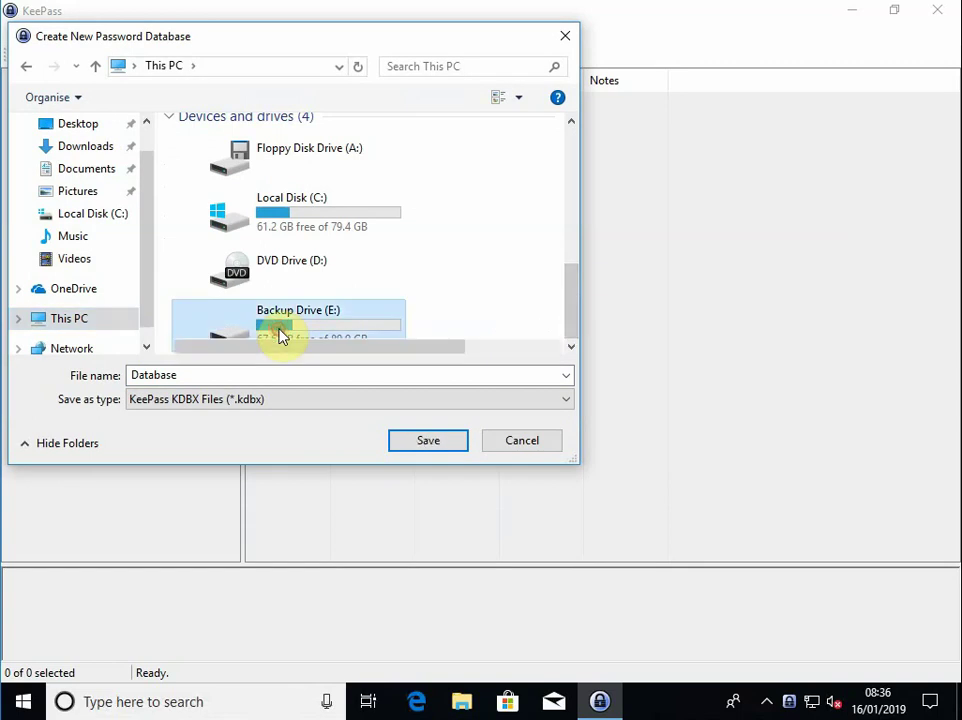
double_click(280, 335)
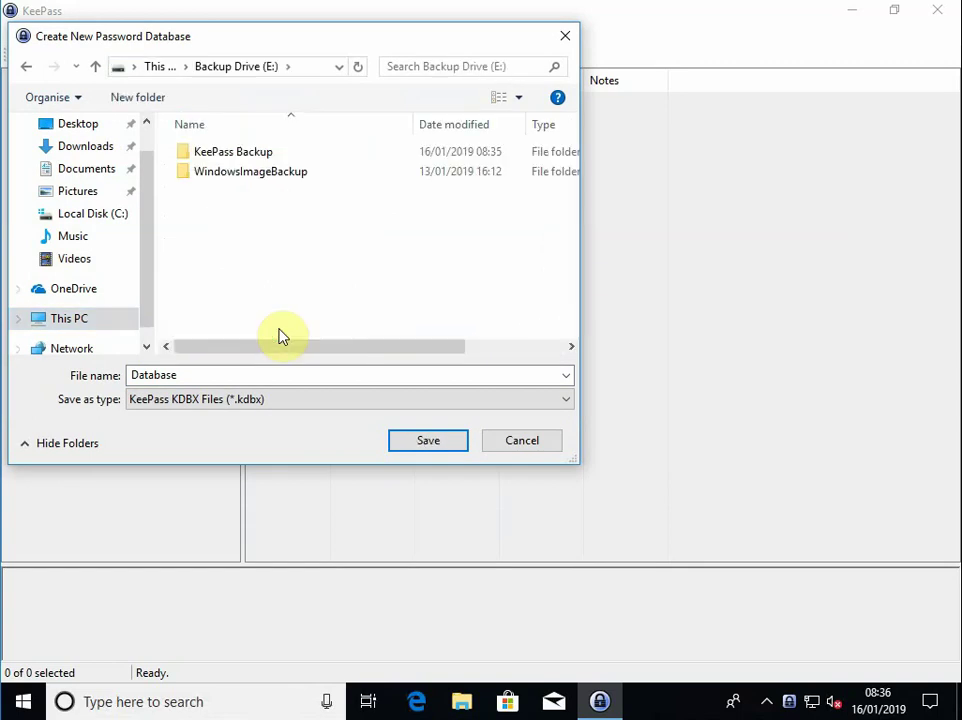
double_click(187, 157)
double_click(197, 374)
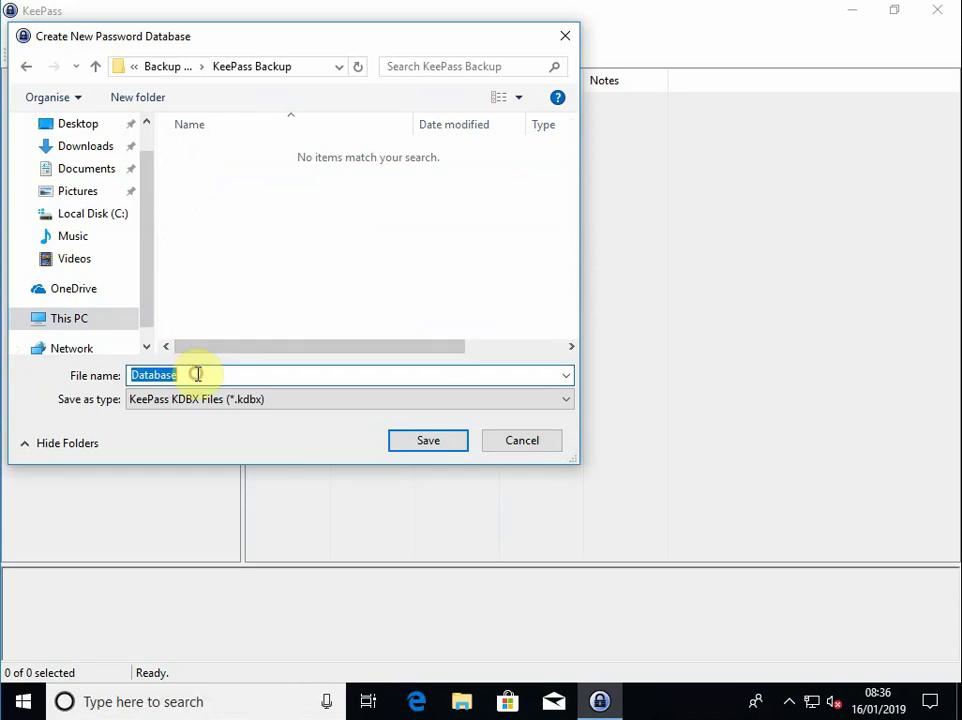
text(My)
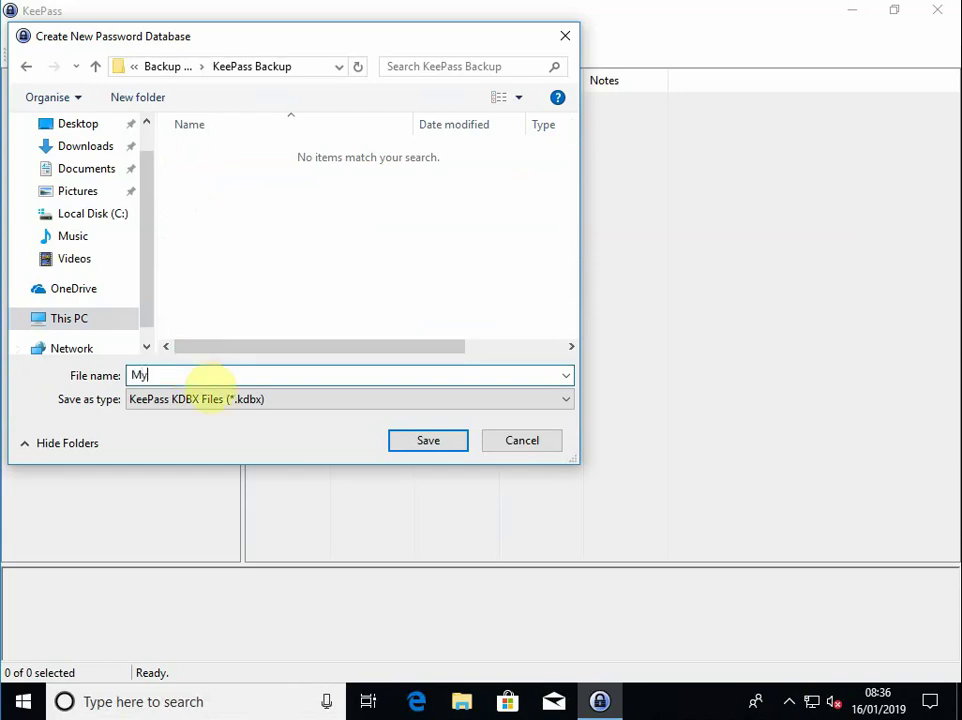
text(KeePass)
click(430, 448)
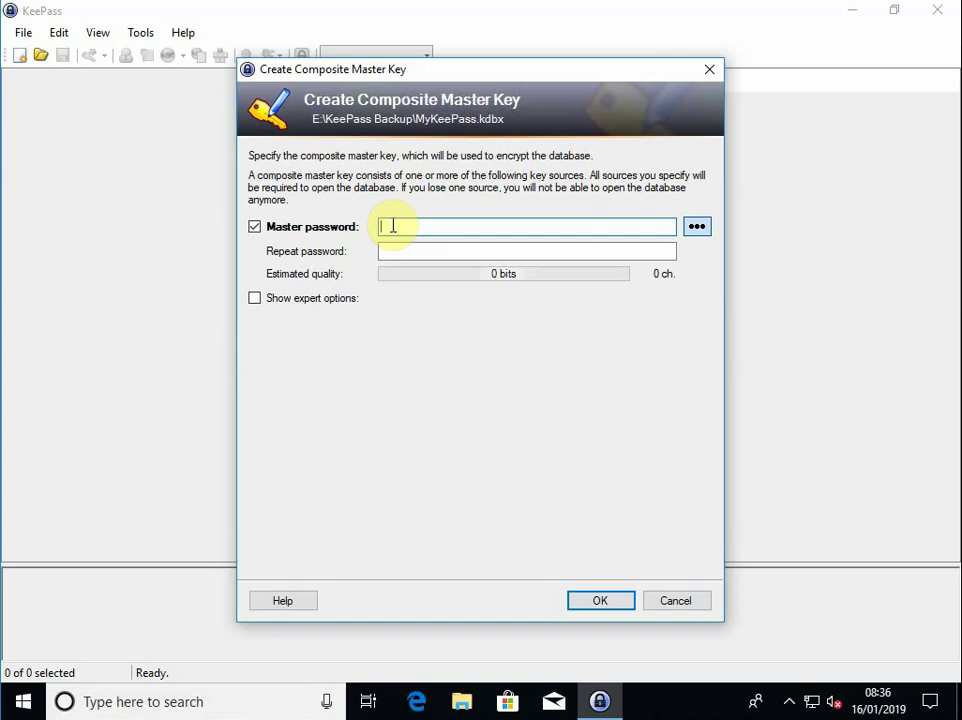
Enter and repeat a 14-character master password, then confirm it
text(••••••••)
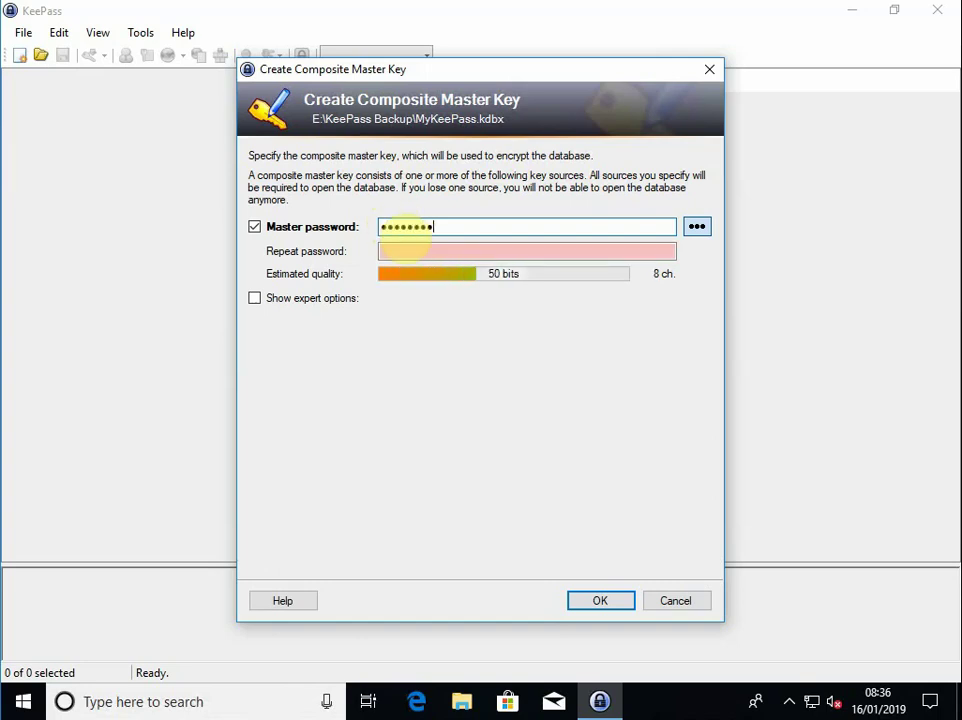
text(••••••)
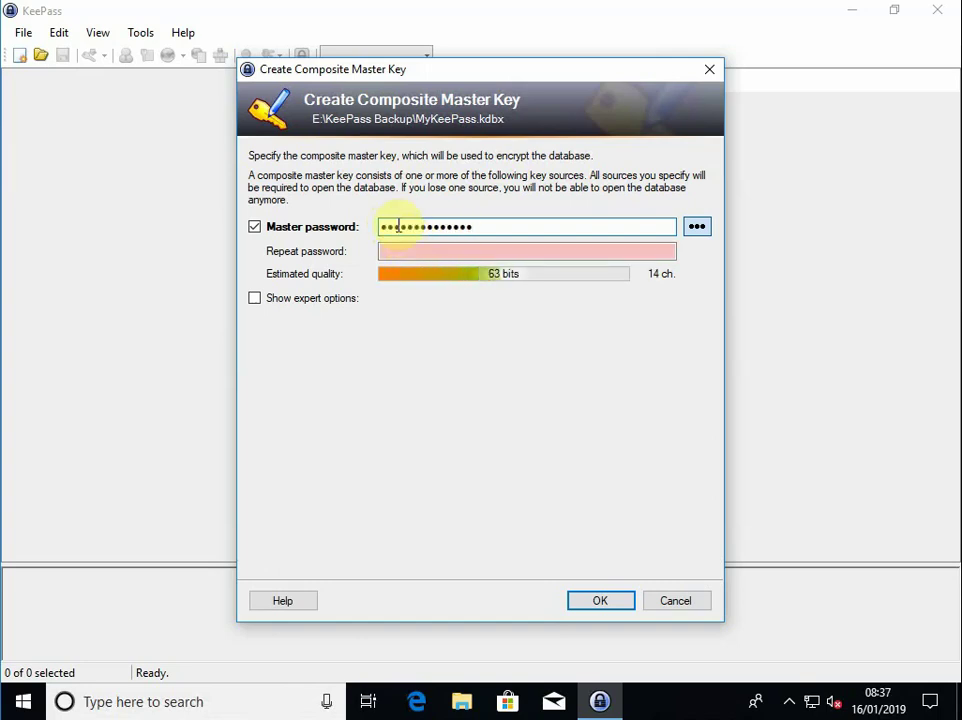
click(391, 252)
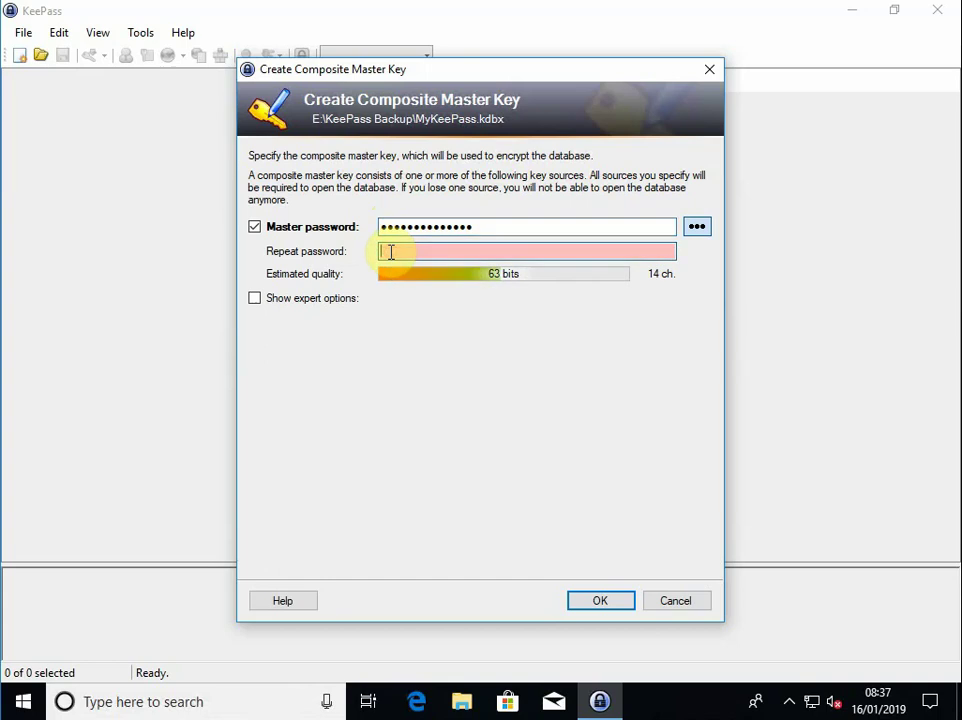
text(•••••••)
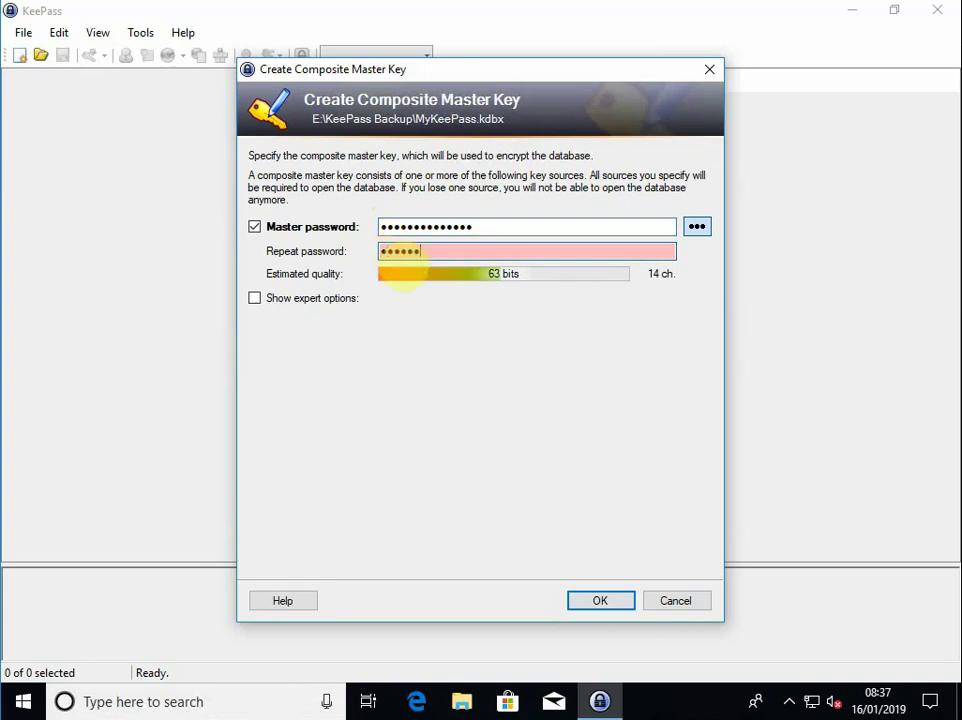
text(•••••••)
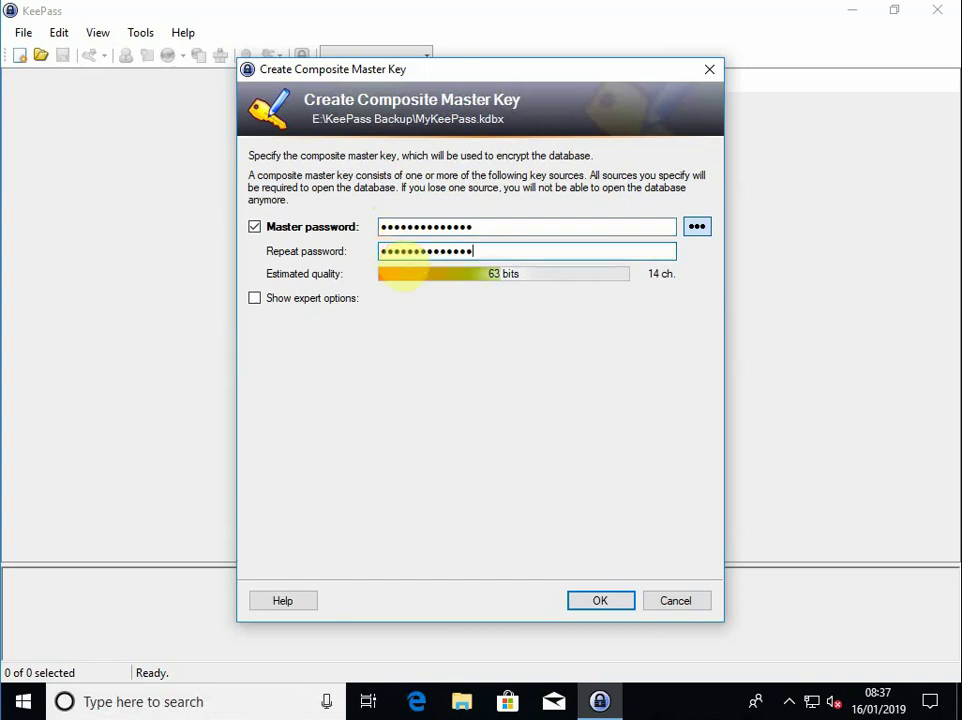
click(611, 606)
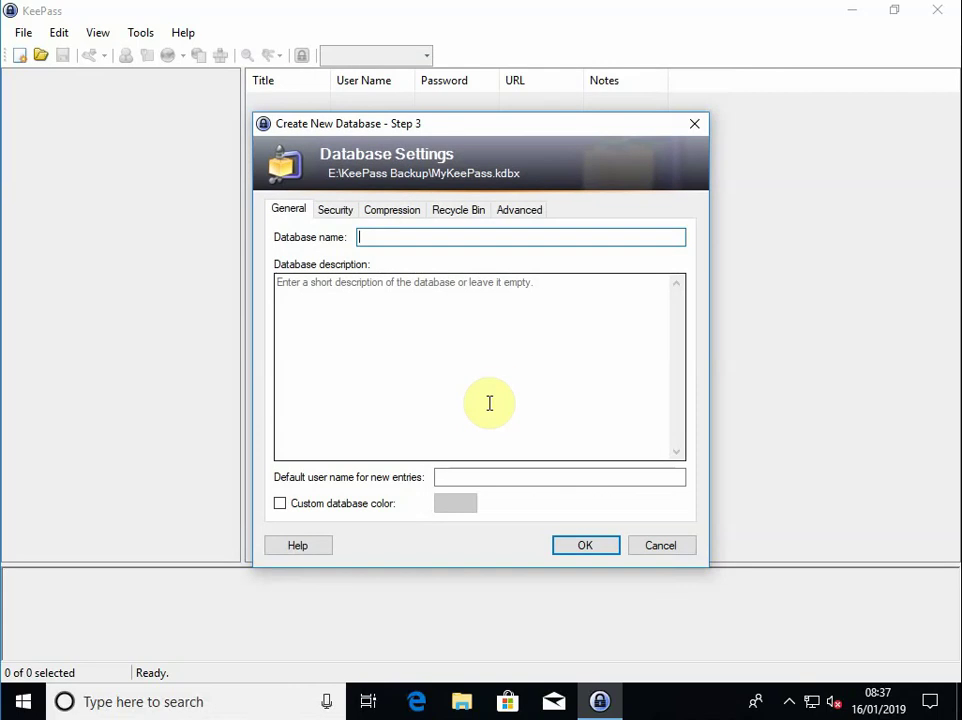
Name the database MY_DB, accept the settings, and skip the emergency sheet
text(MY)
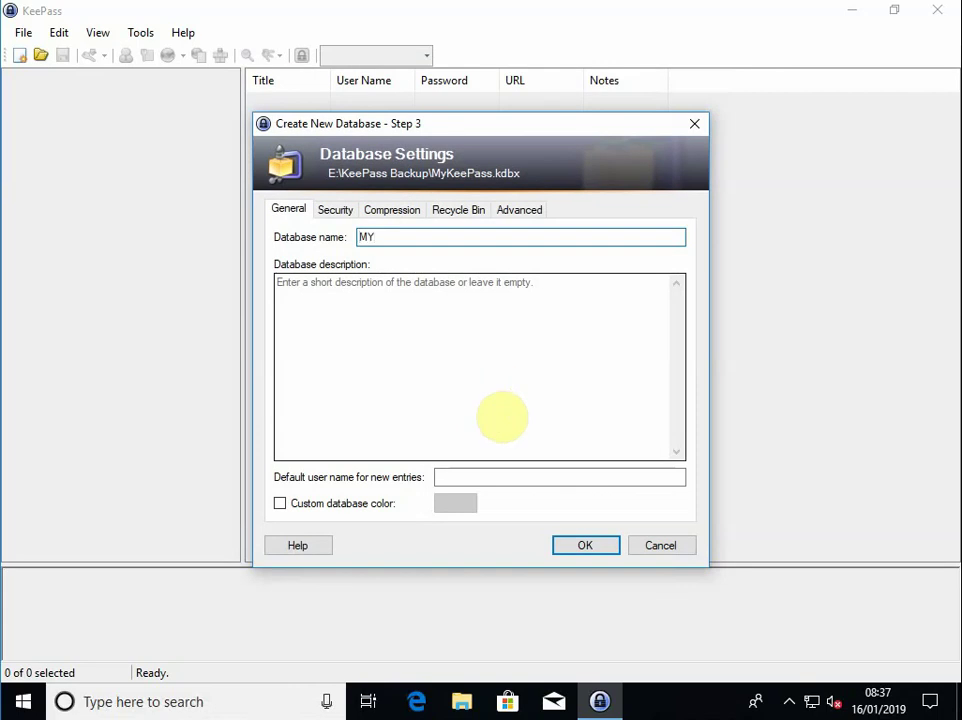
text(_DB)
click(355, 293)
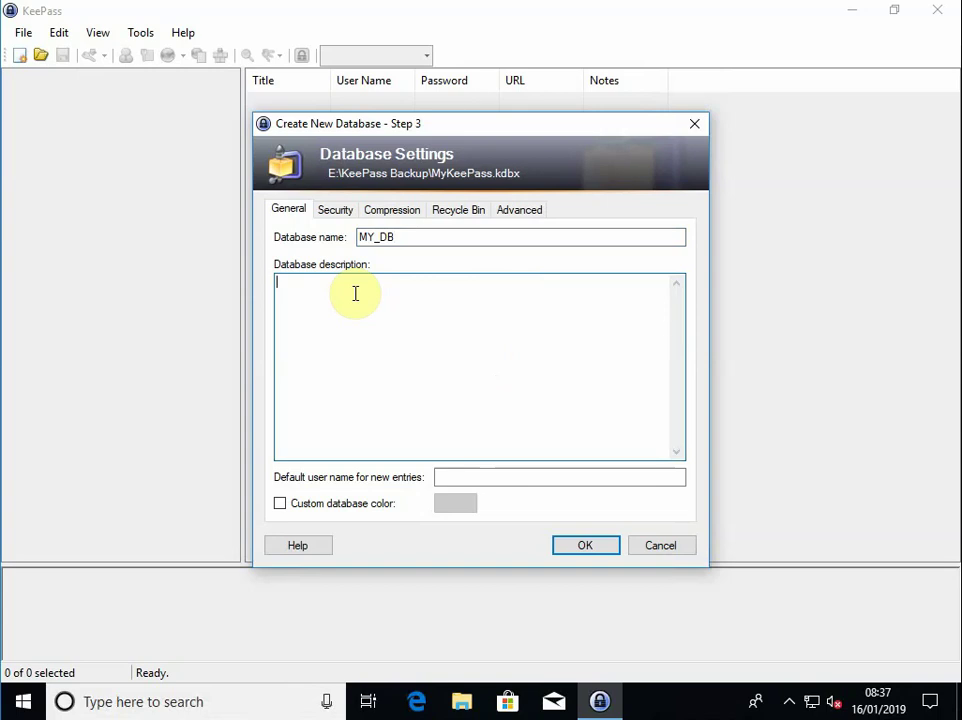
click(601, 549)
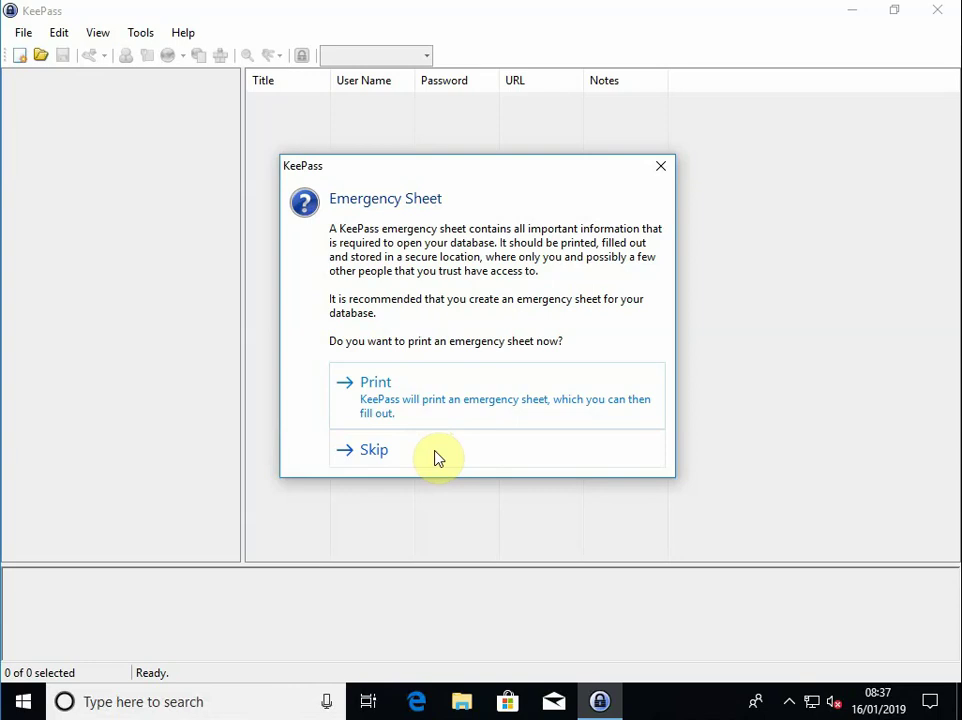
click(436, 457)
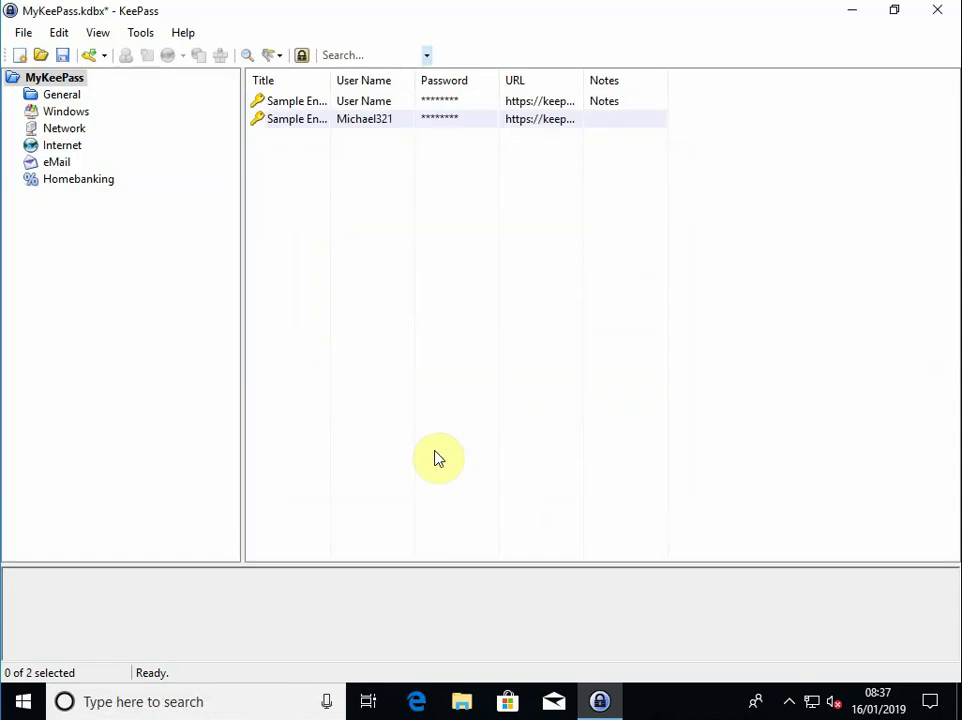
click(292, 104)
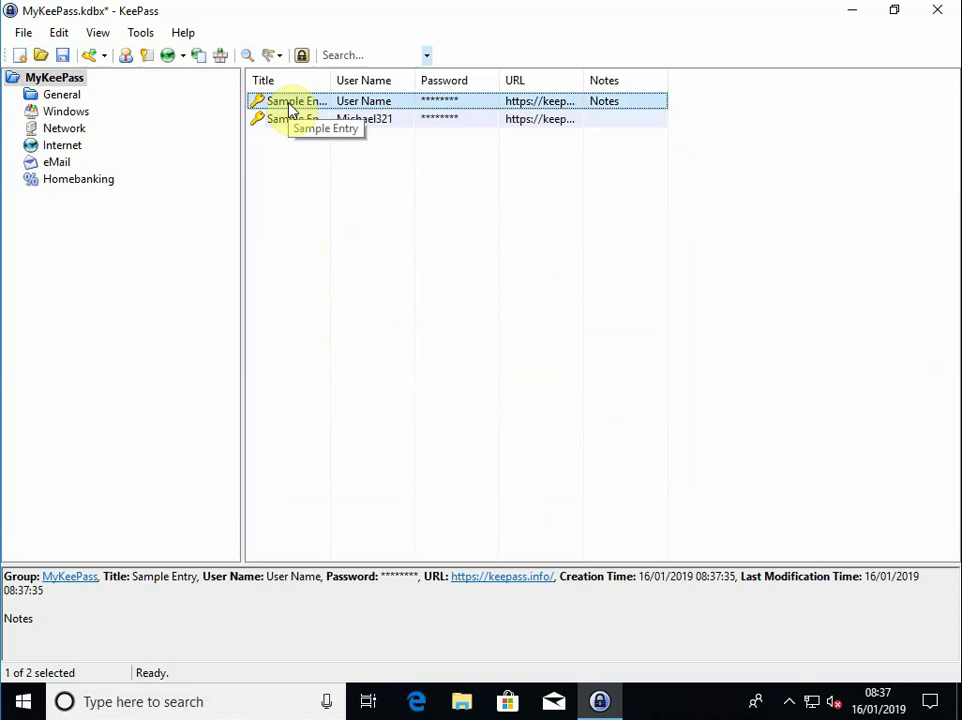
double_click(290, 104)
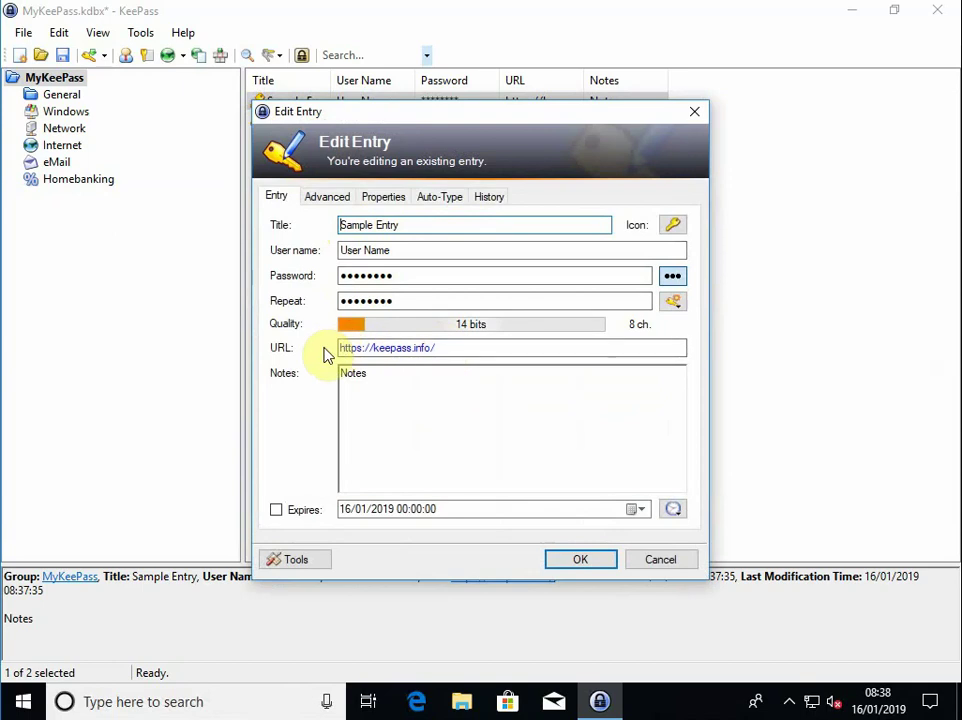
click(670, 560)
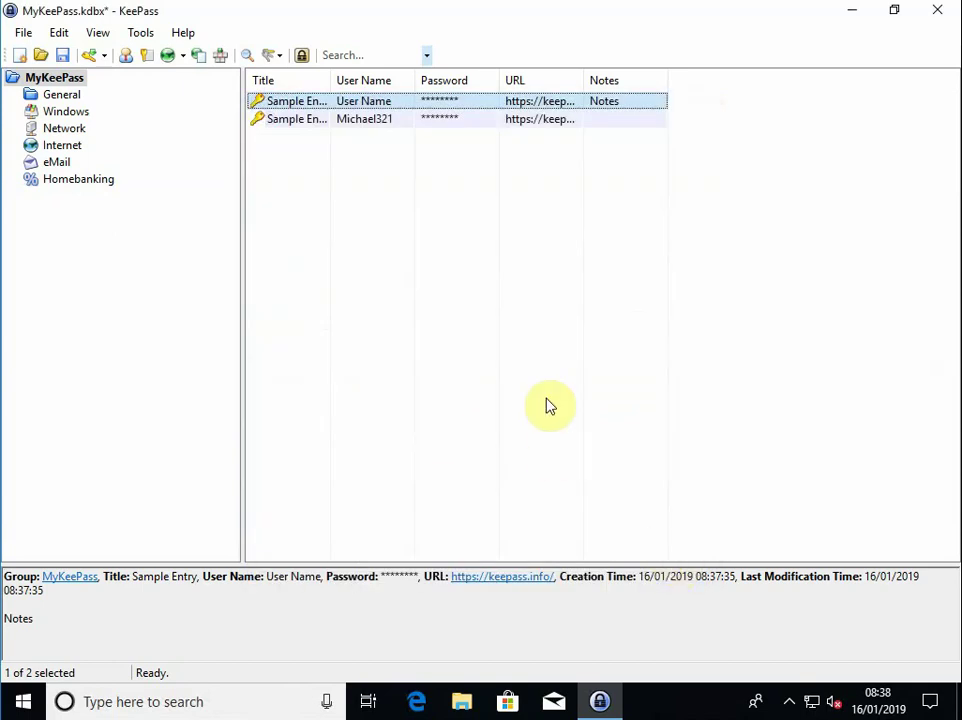
Select the General group and add a subgroup named 'My Websites' beneath it
click(63, 97)
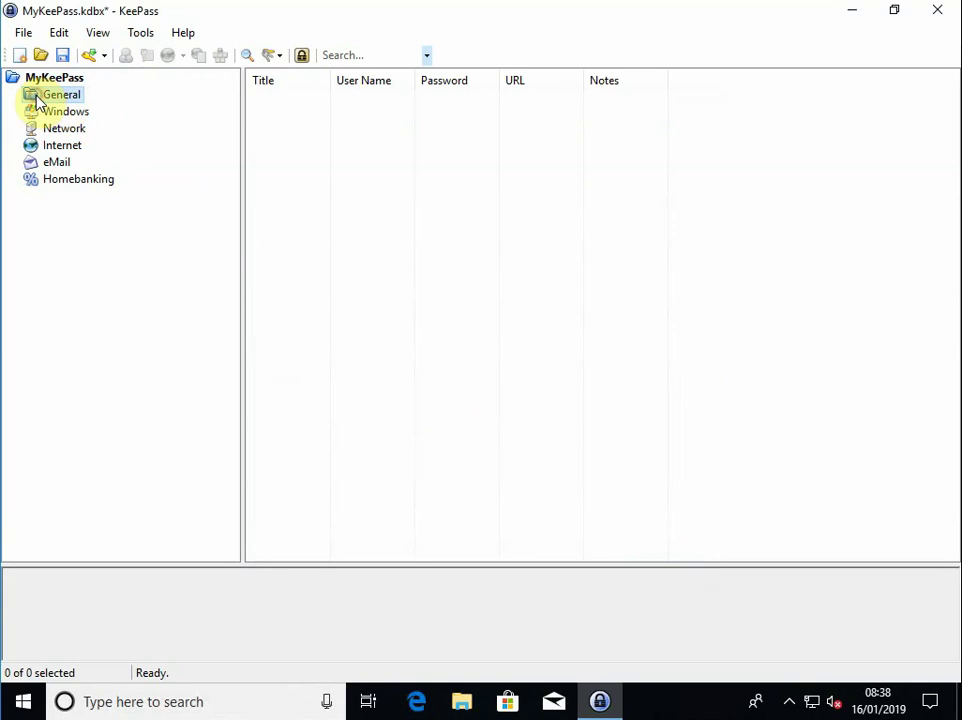
right_click(281, 125)
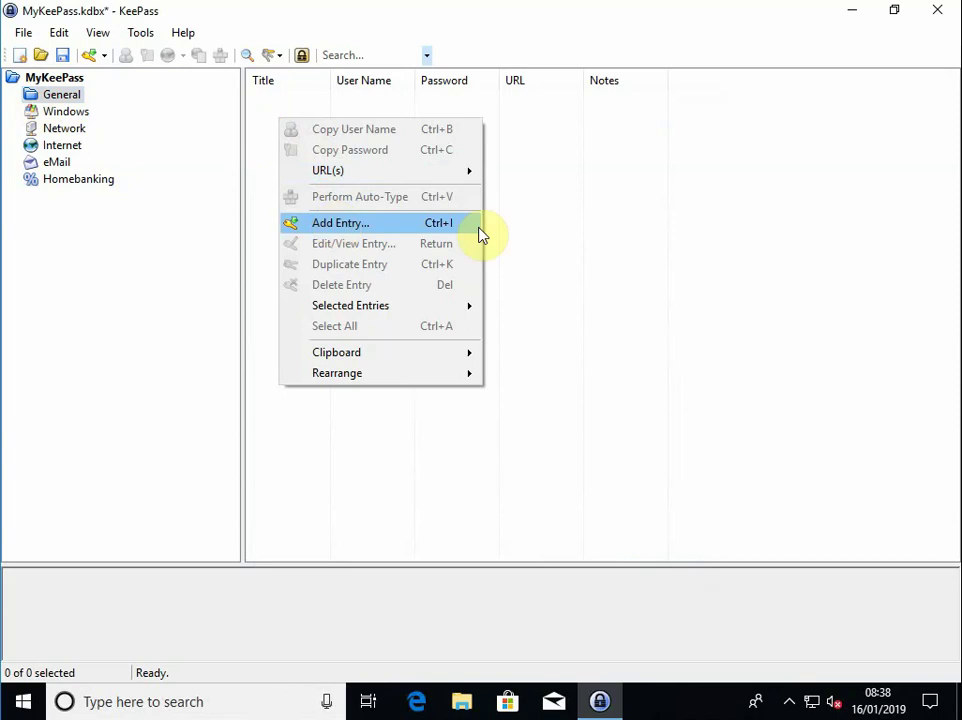
click(654, 228)
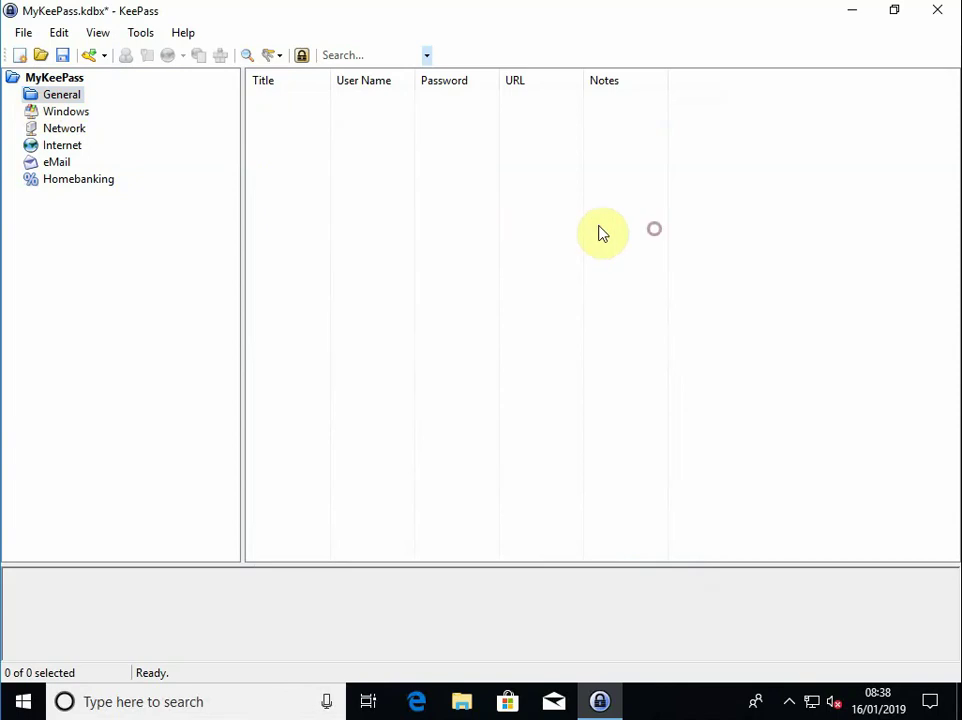
right_click(35, 97)
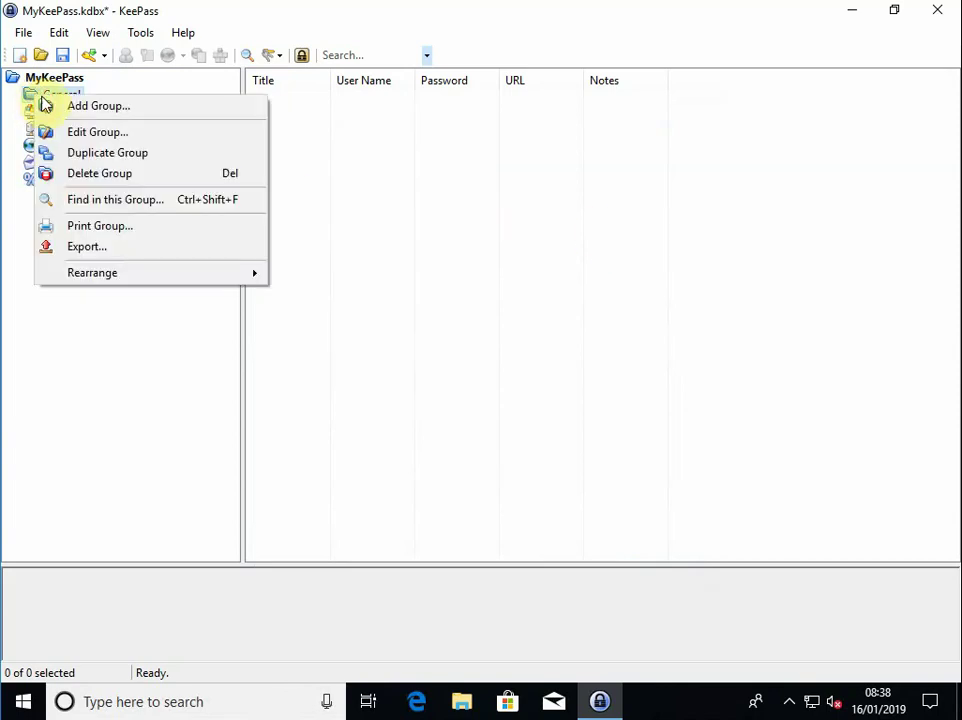
click(137, 113)
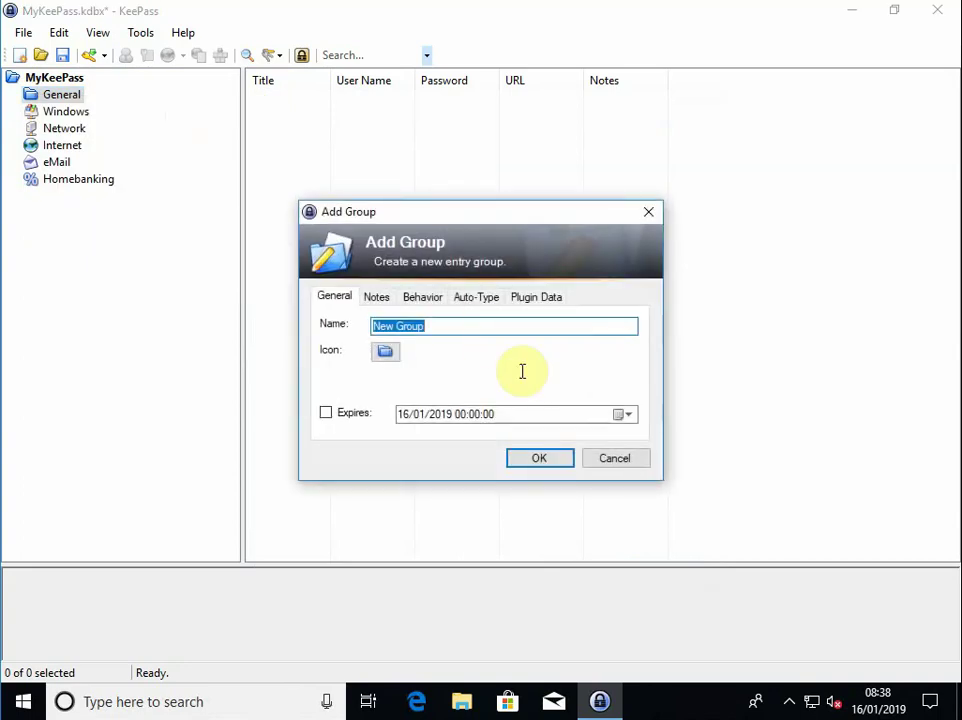
text(My )
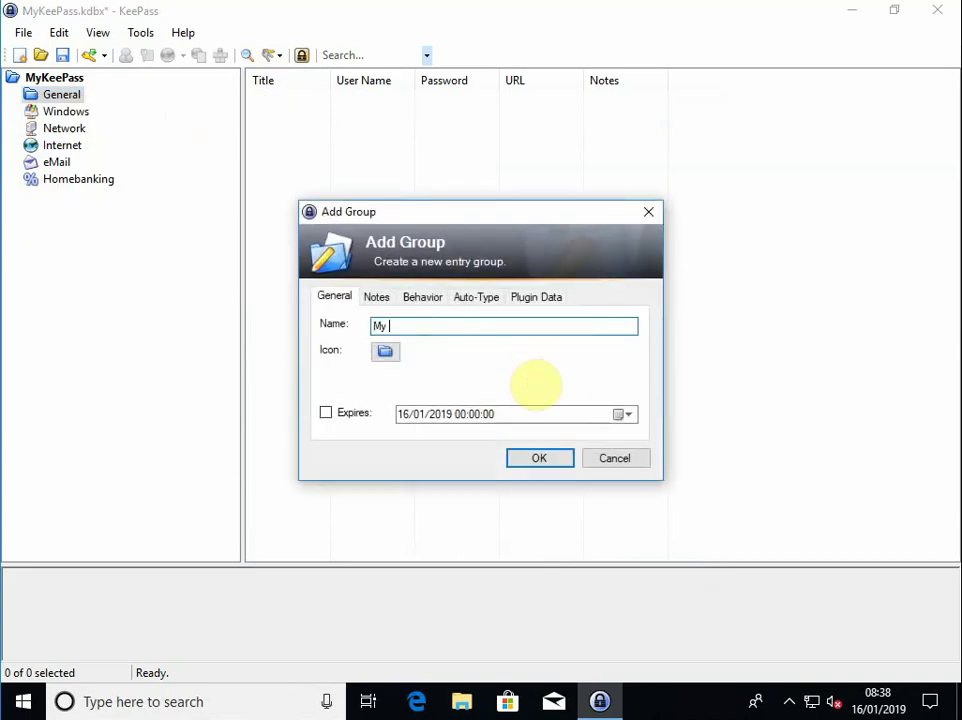
text(Websites)
click(567, 458)
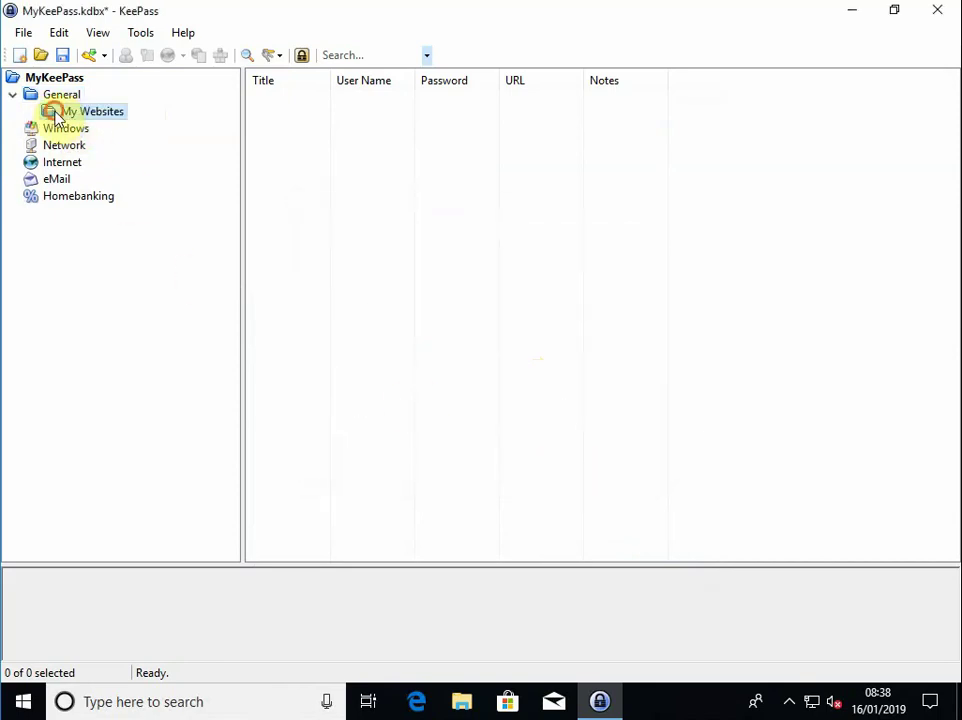
Start a new entry in My Websites titled 'hotmail' and enter its user name
right_click(276, 118)
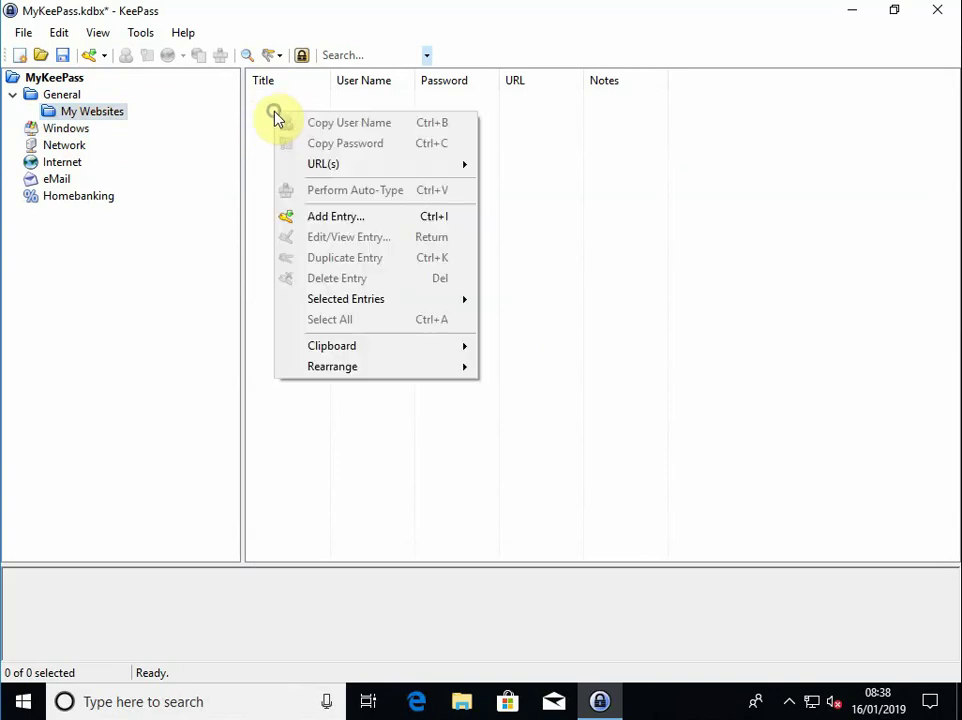
click(339, 217)
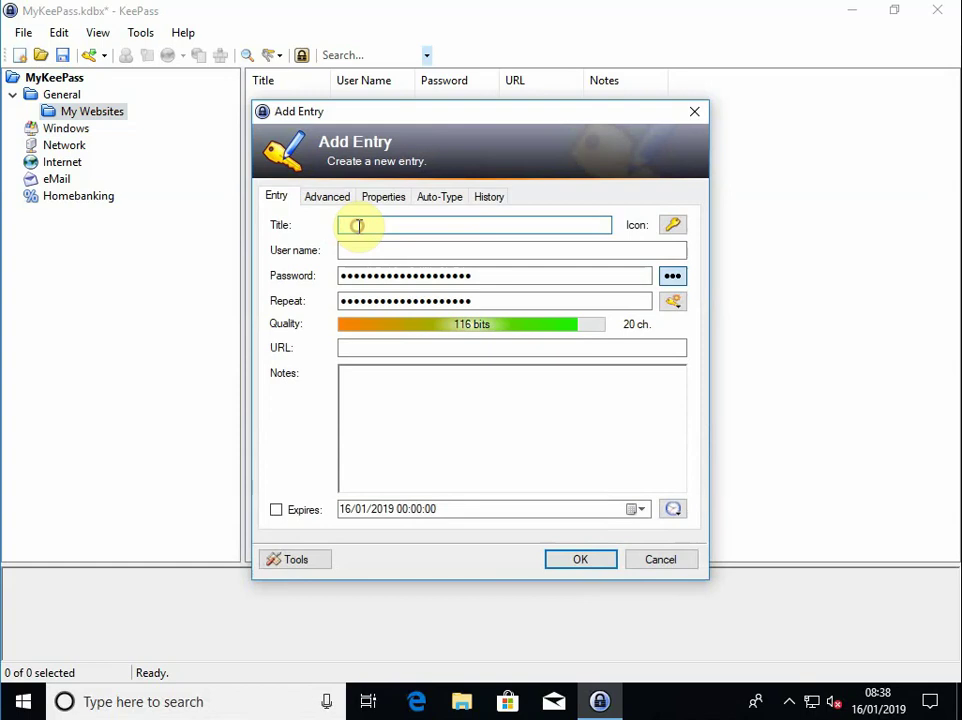
text(hotmail)
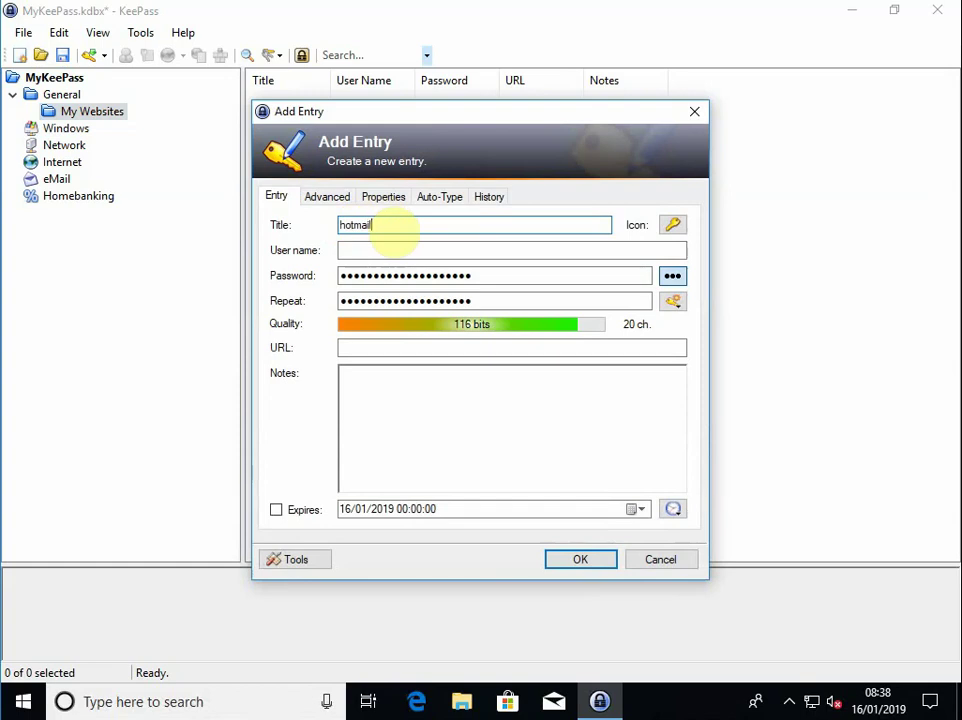
click(393, 250)
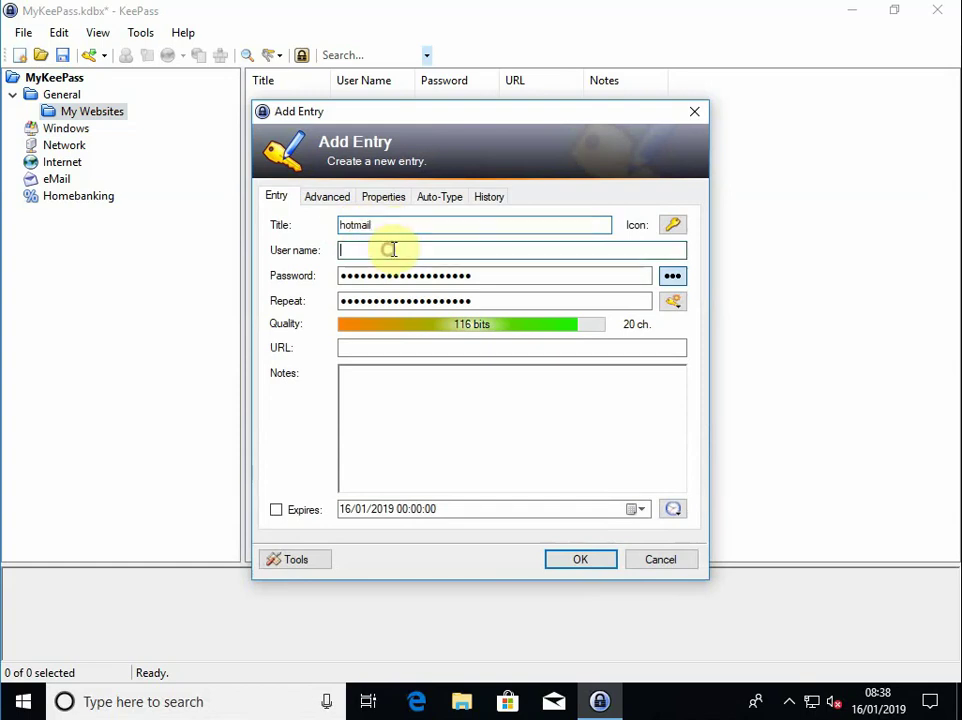
text(demo@hotmail.com)
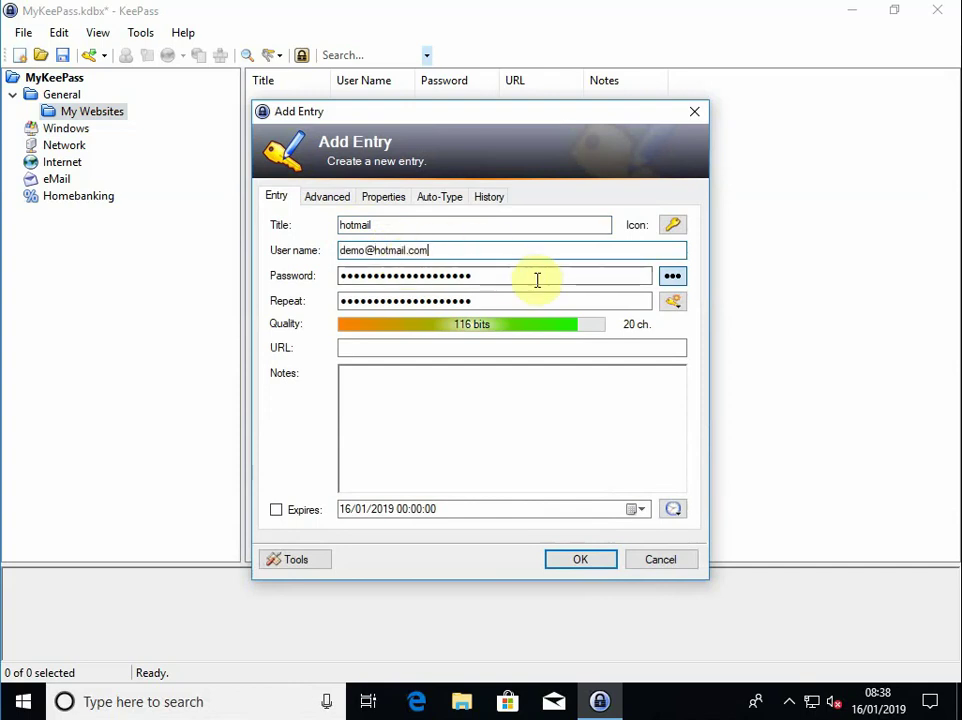
drag(517, 275, 296, 279)
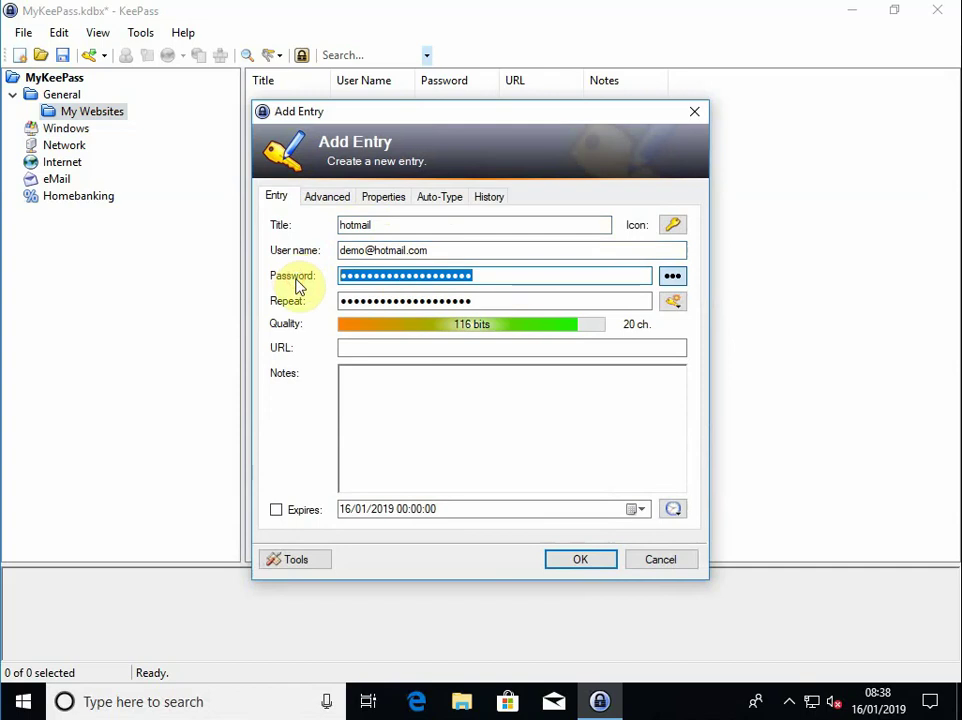
text(******)
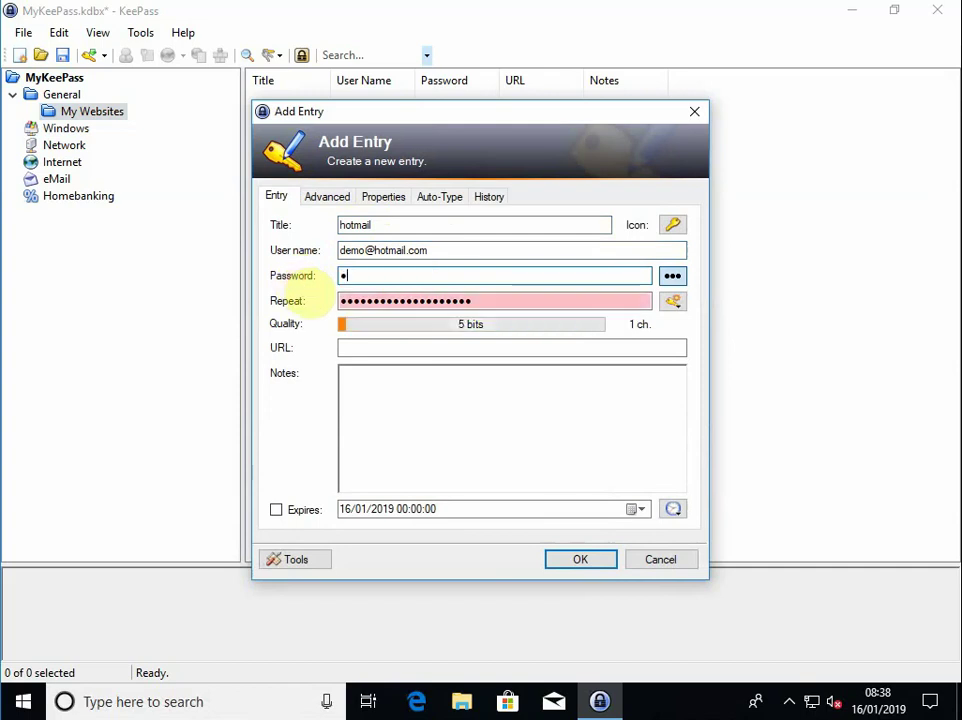
text(**)
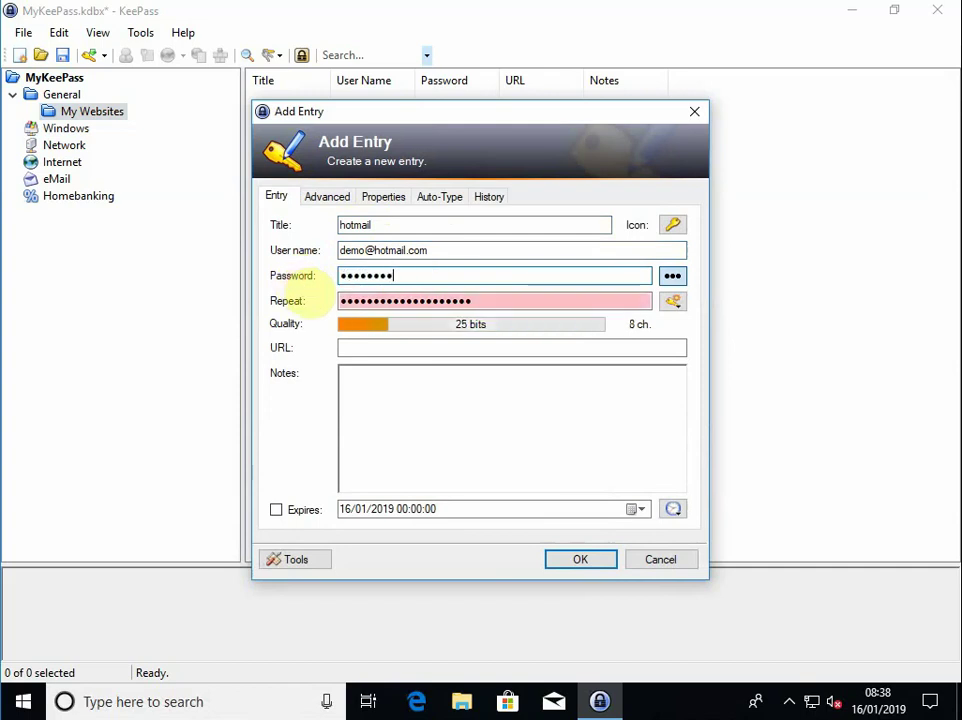
click(490, 301)
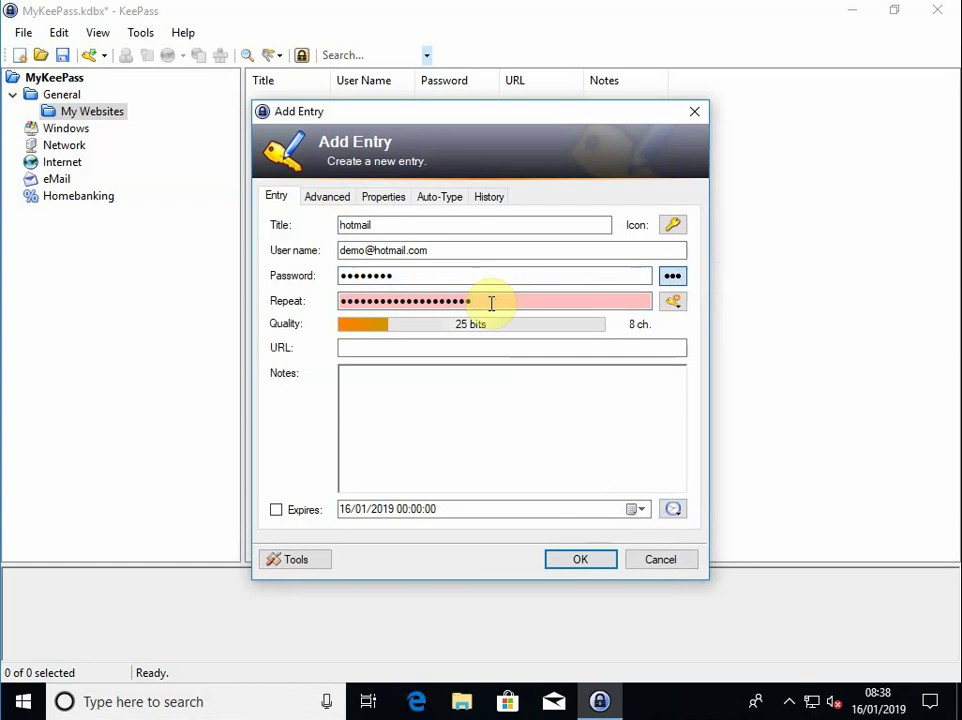
key(ctrl+a)
key(BackSpace)
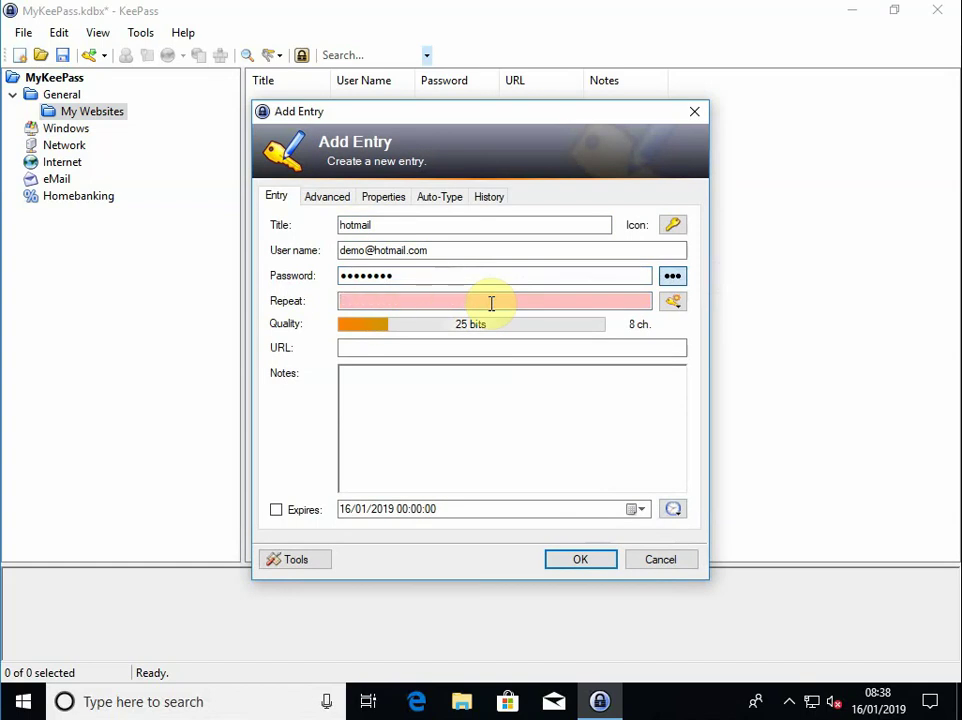
text(********)
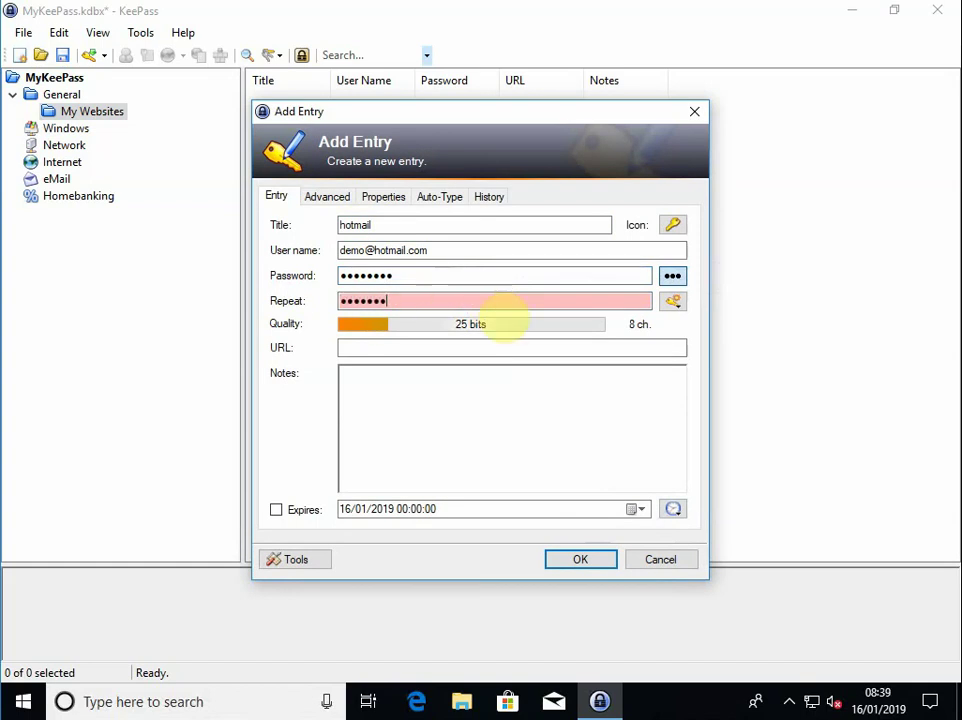
click(452, 347)
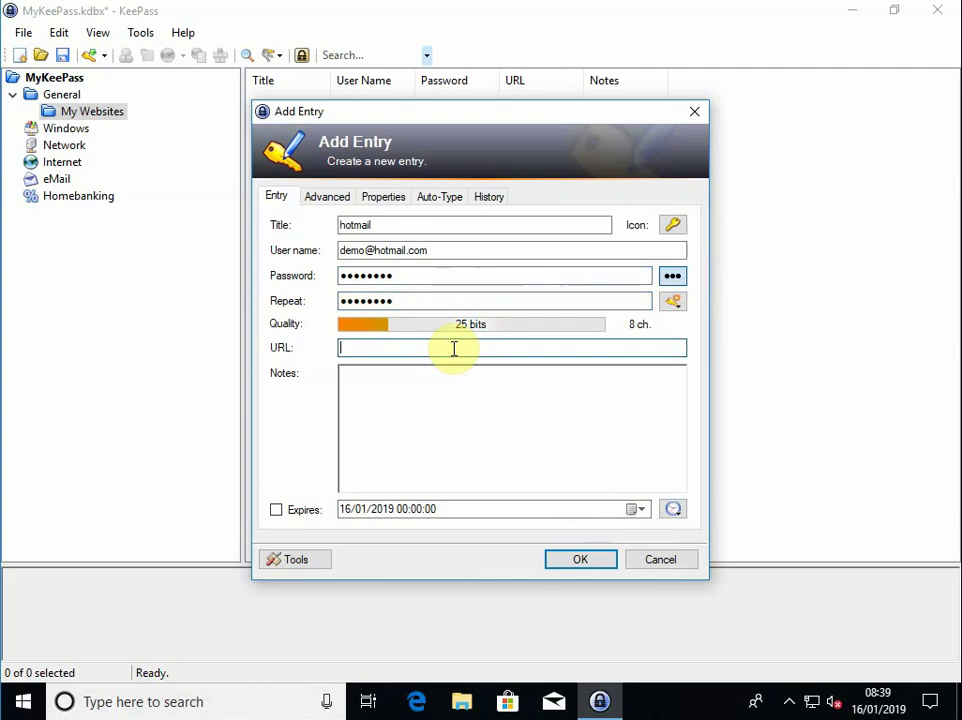
text(h)
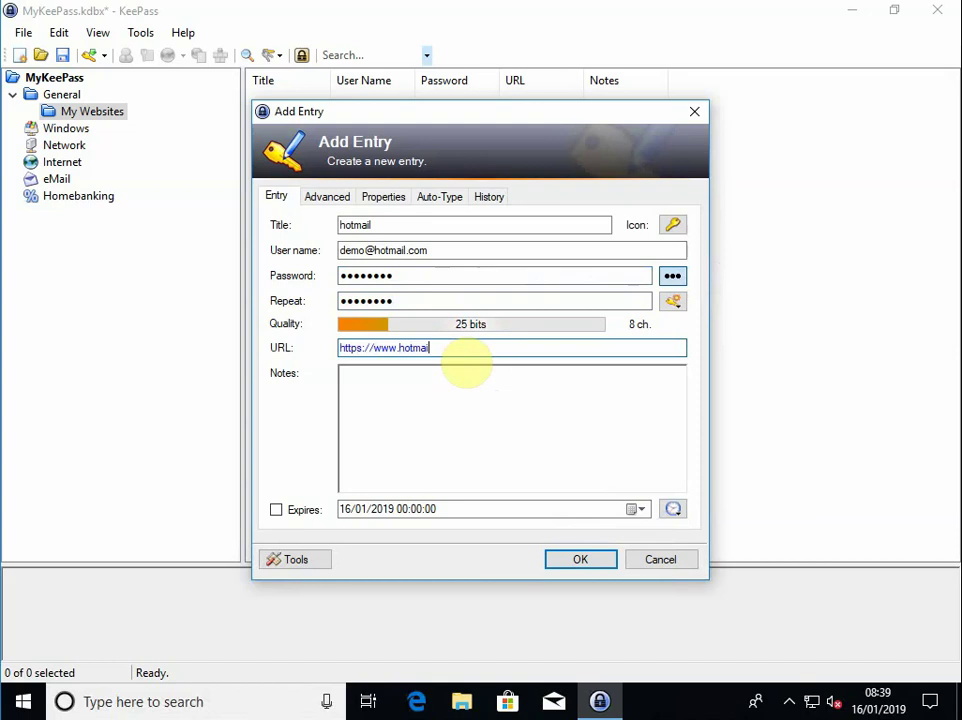
text(ttps://www.hotmail.com)
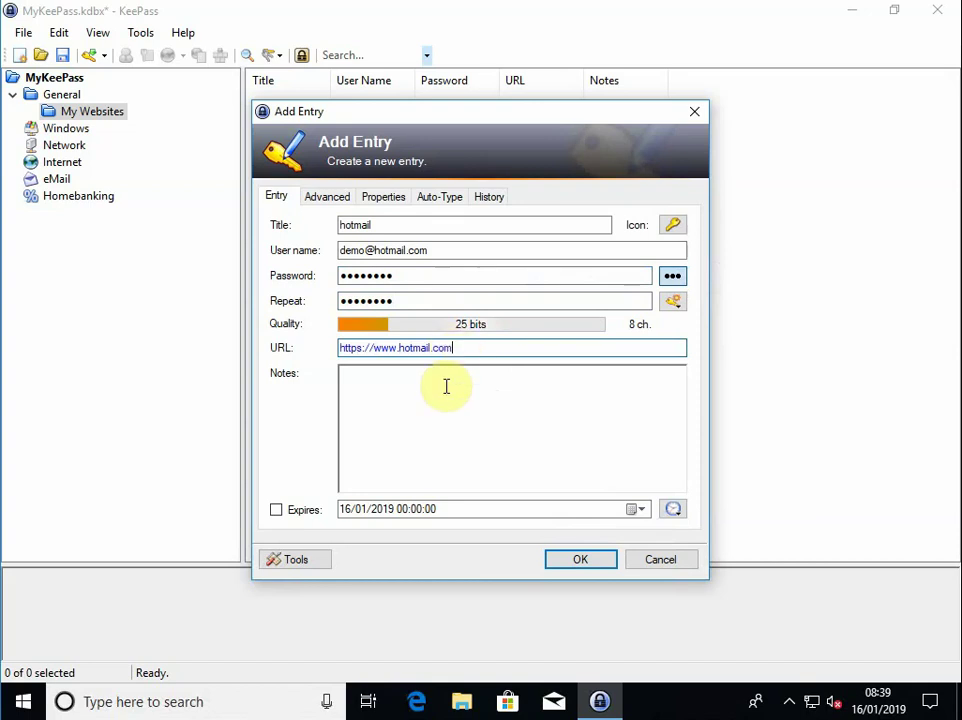
click(446, 386)
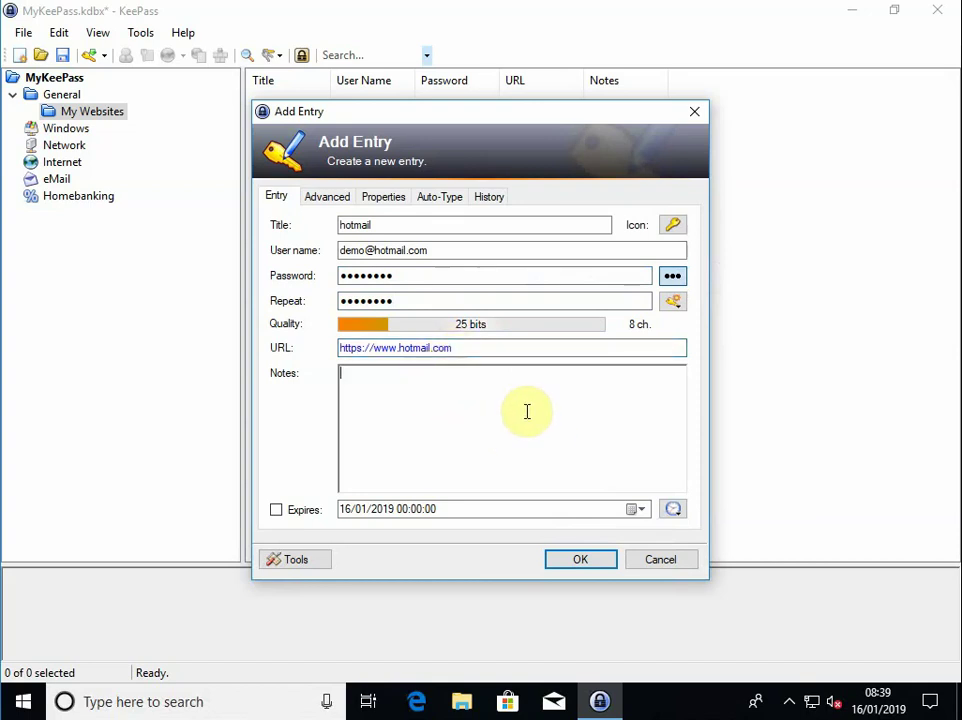
Save the hotmail entry, then open and dismiss its context menu without choosing anything
click(580, 559)
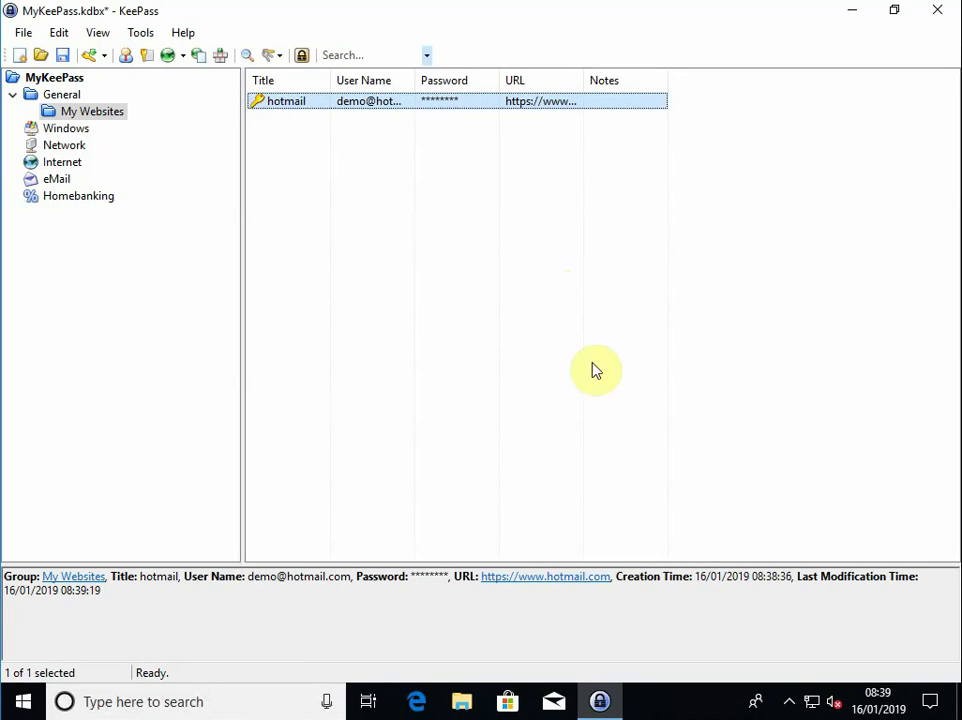
right_click(359, 112)
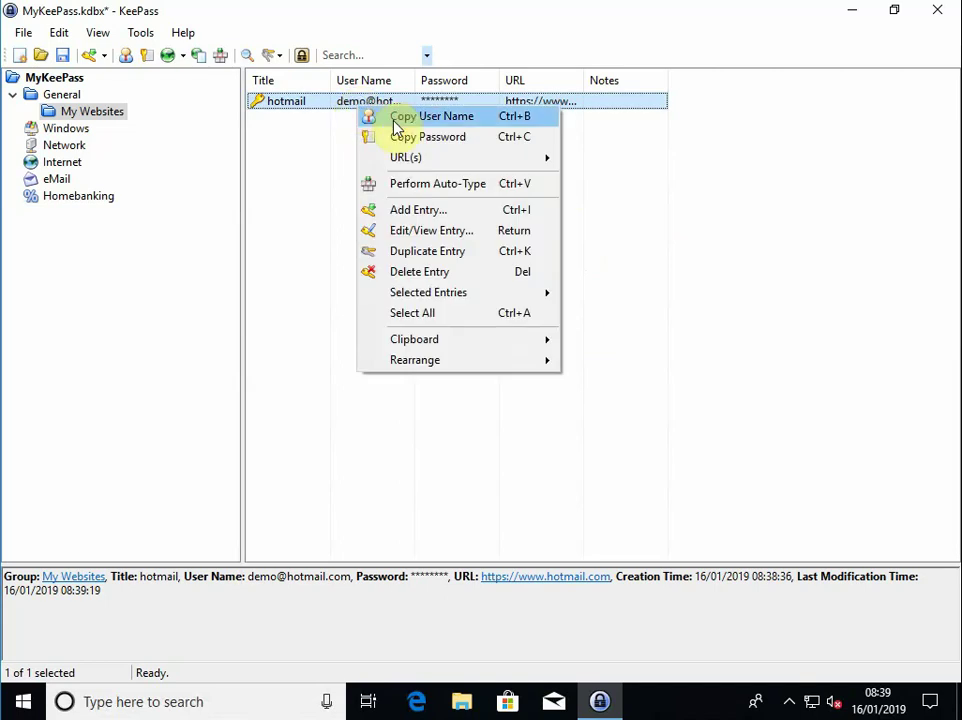
click(701, 263)
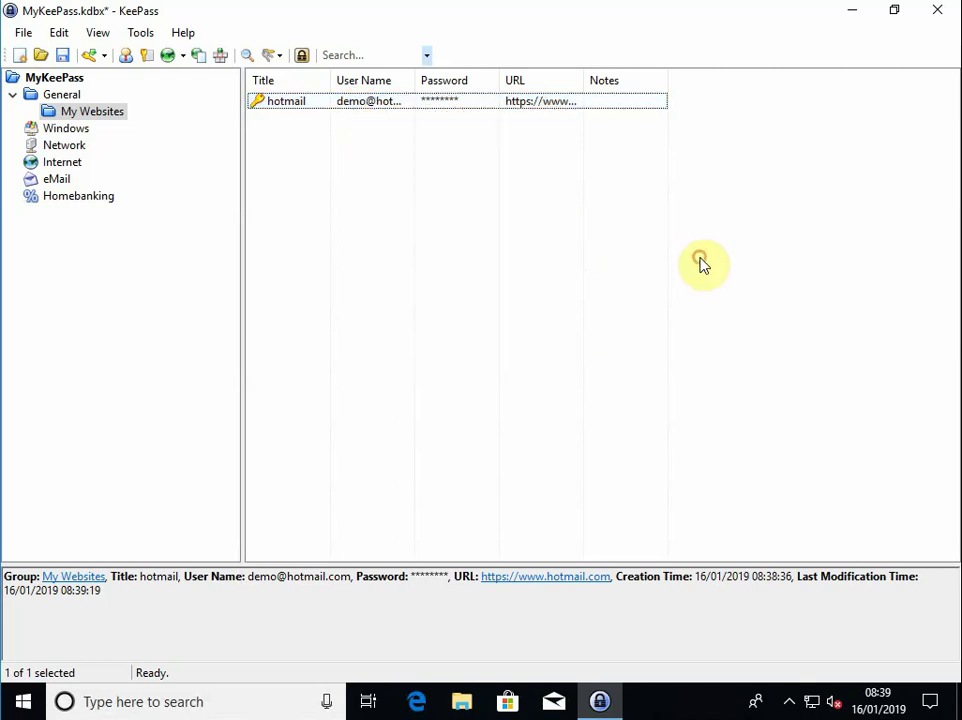
right_click(447, 113)
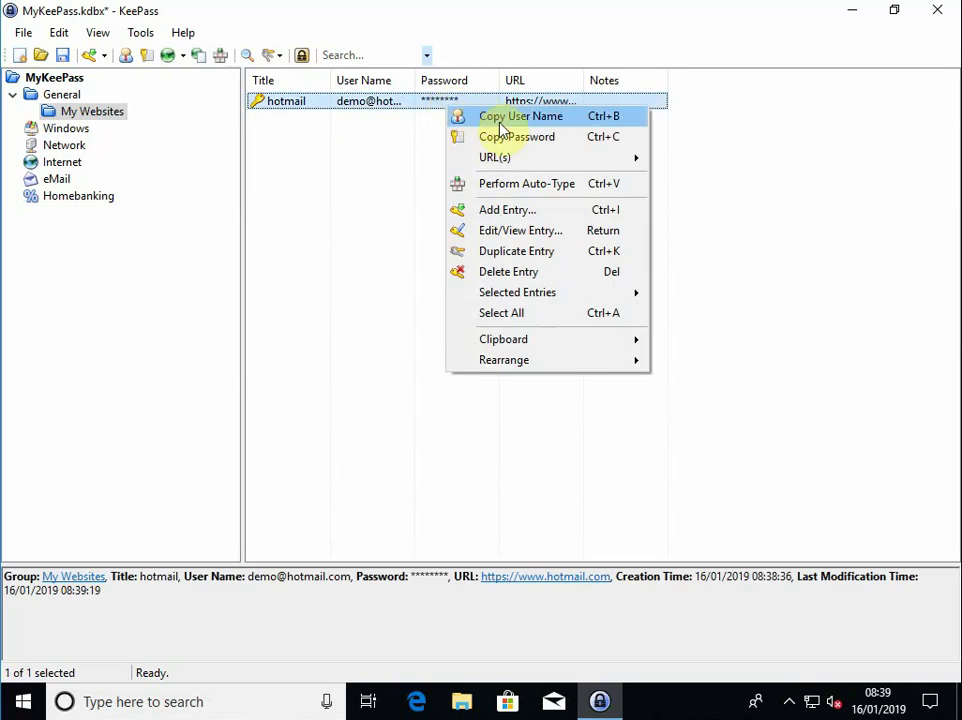
click(741, 223)
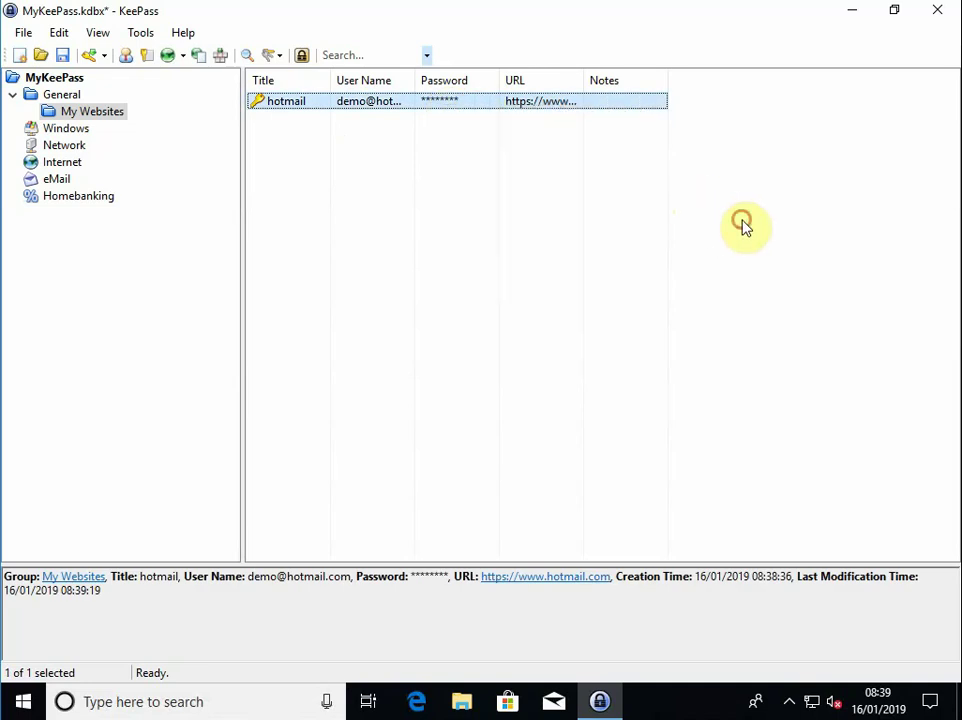
click(745, 228)
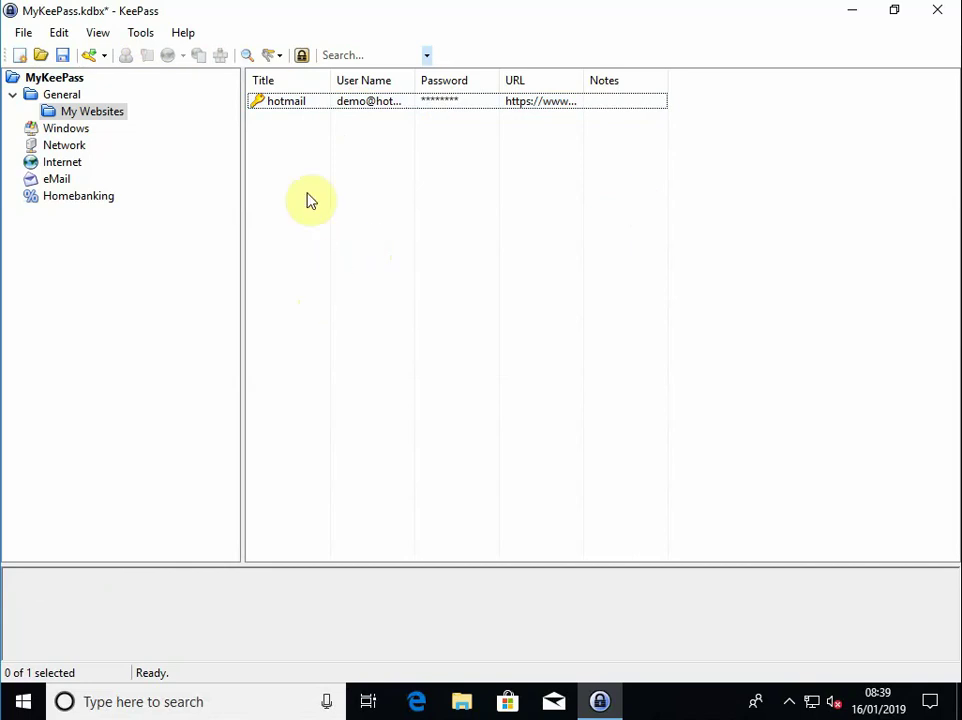
Open the hotmail entry, reveal and re-mask its password, then close it unchanged
double_click(268, 112)
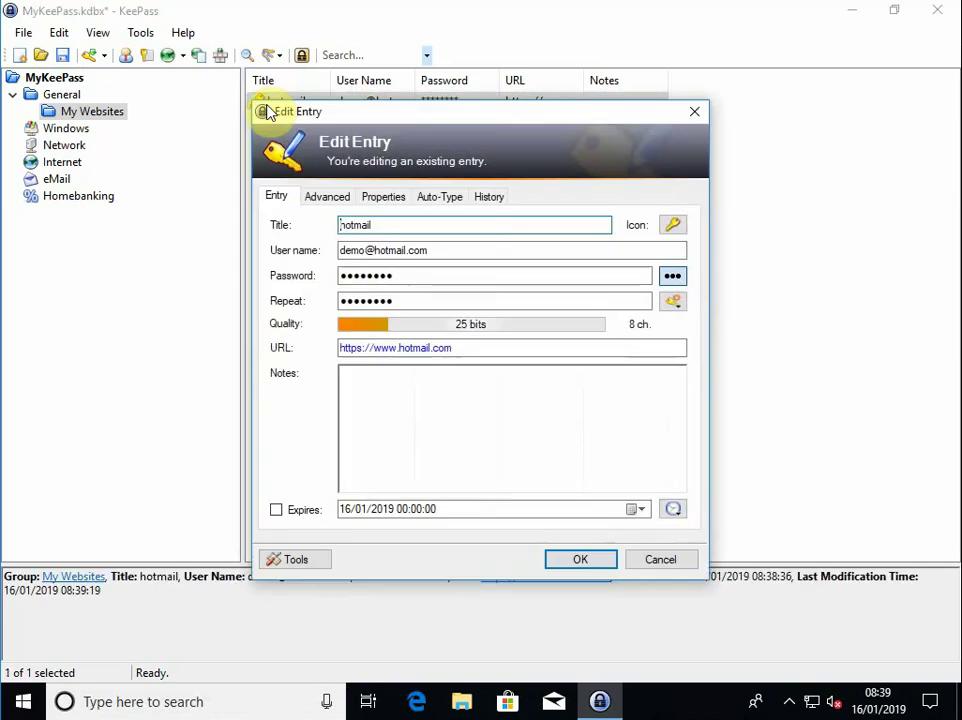
click(673, 277)
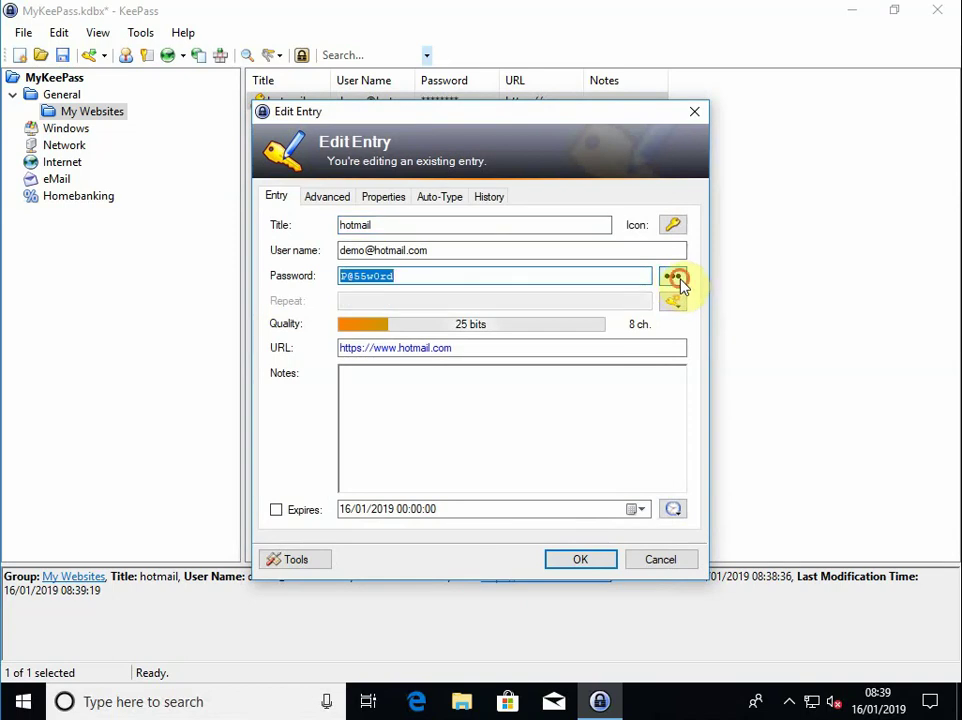
click(673, 278)
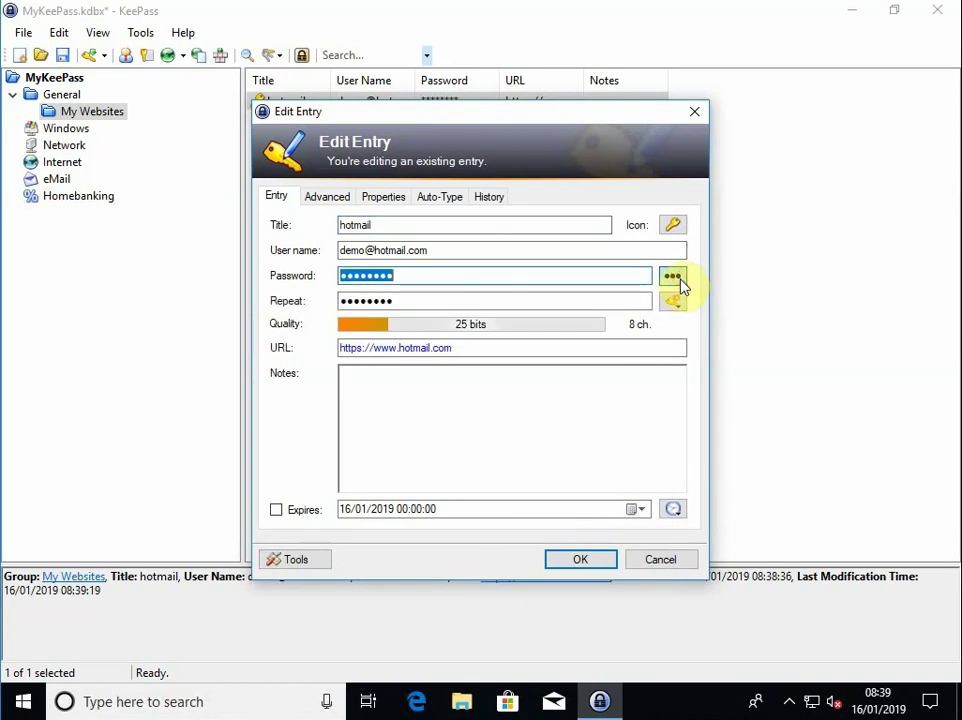
click(601, 563)
click(573, 297)
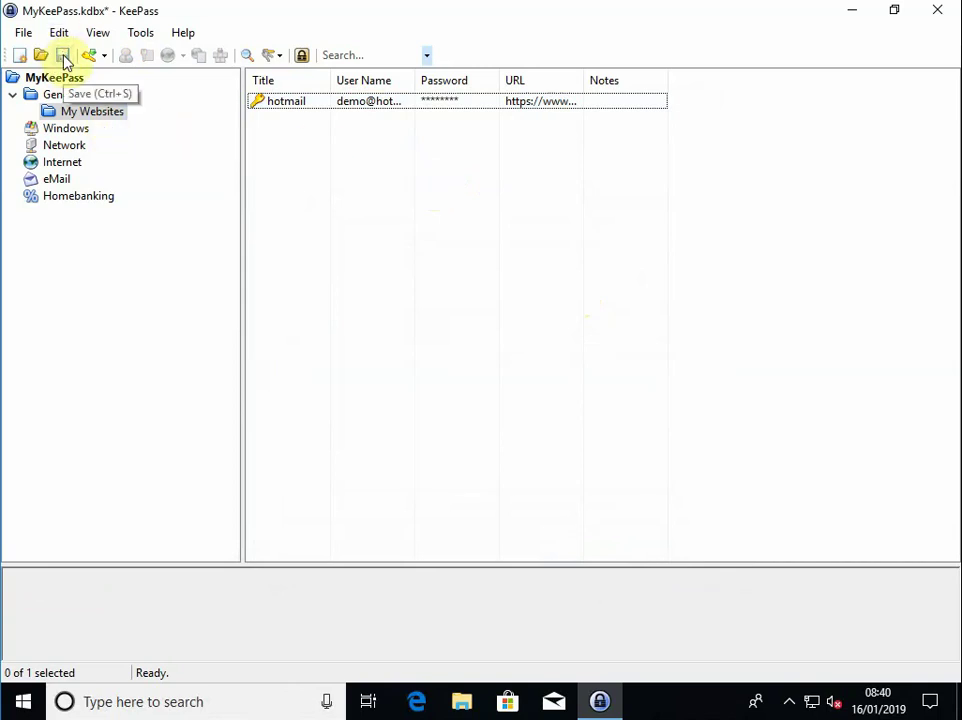
Save and lock the database, then unlock MyKeePass.kdbx again with the master password
click(64, 57)
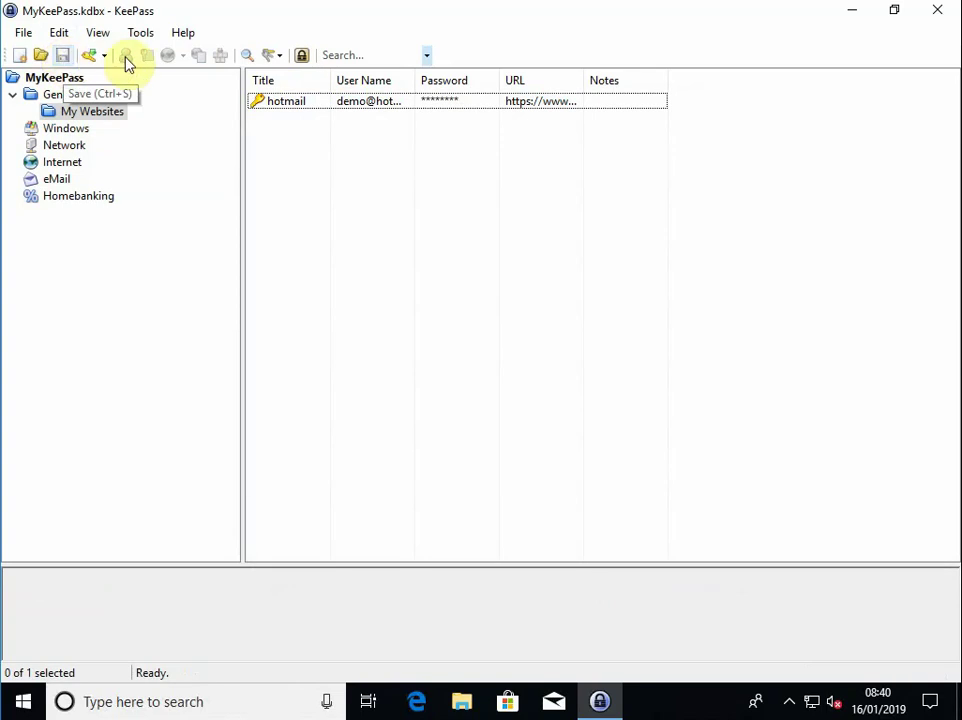
click(300, 58)
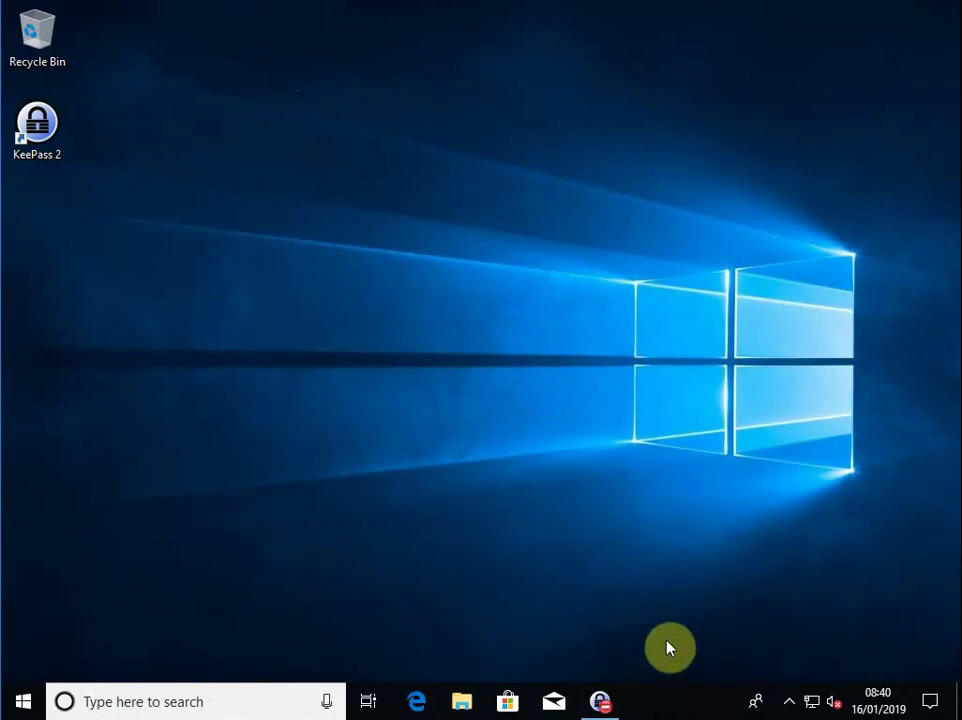
mouse_move(598, 708)
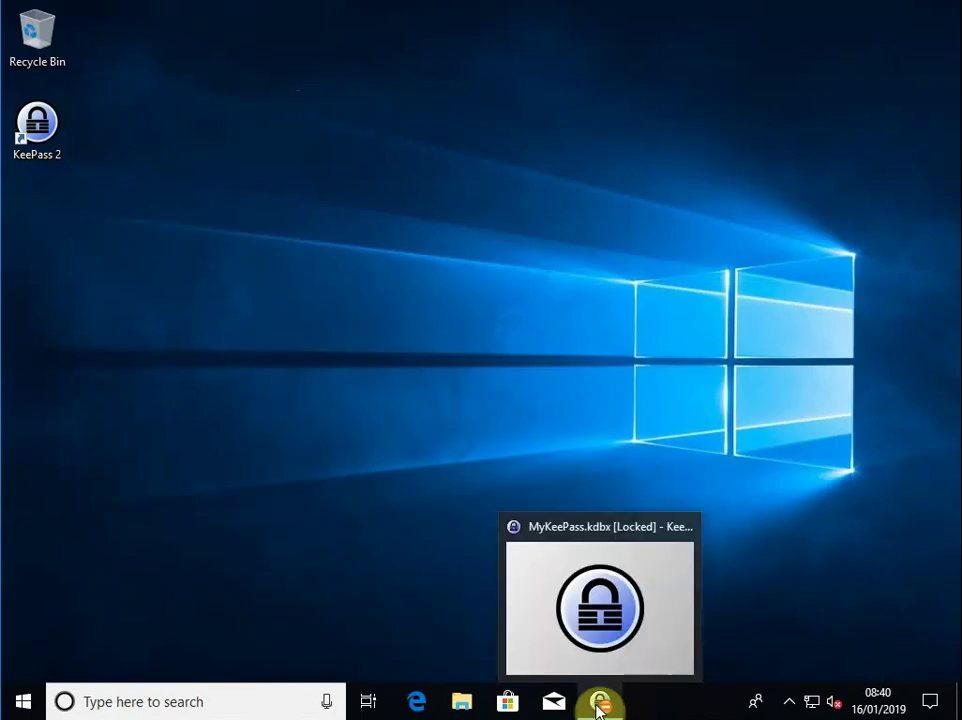
click(598, 706)
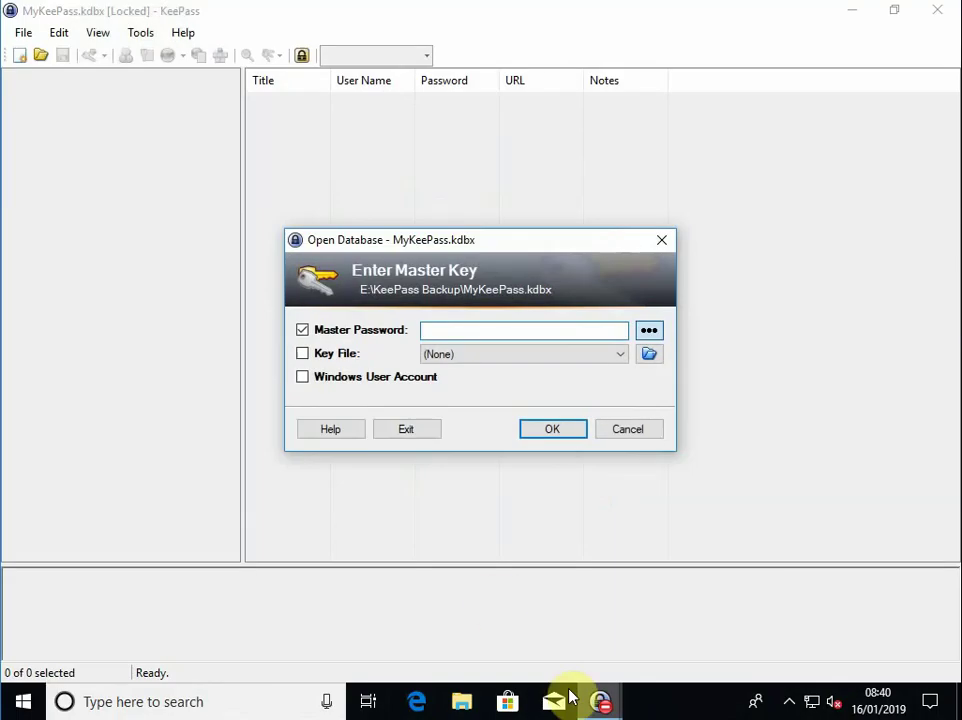
click(432, 333)
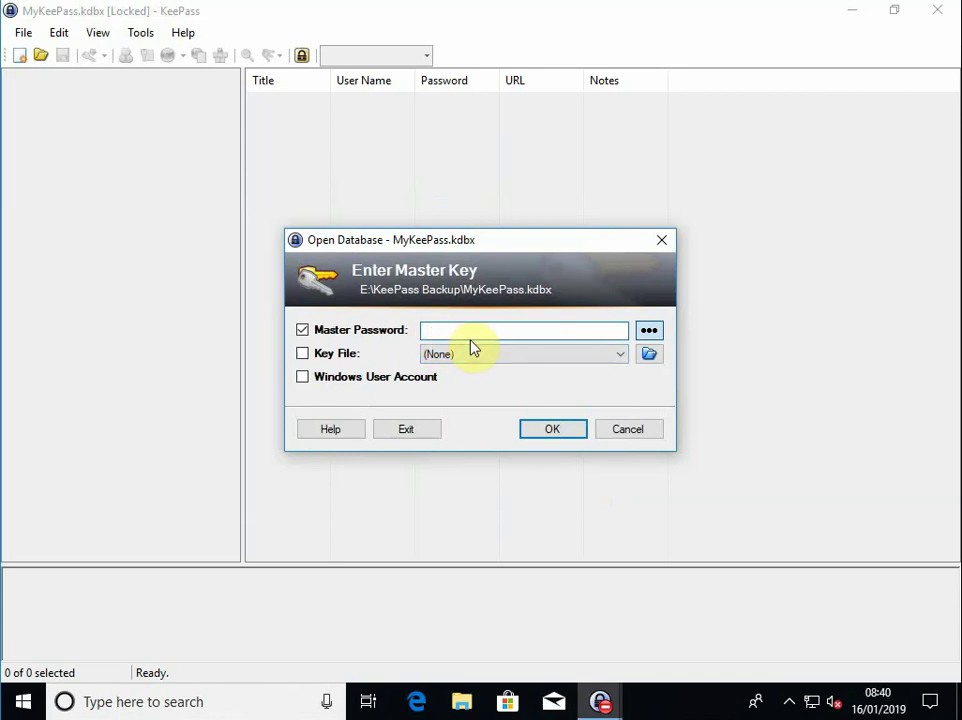
click(549, 430)
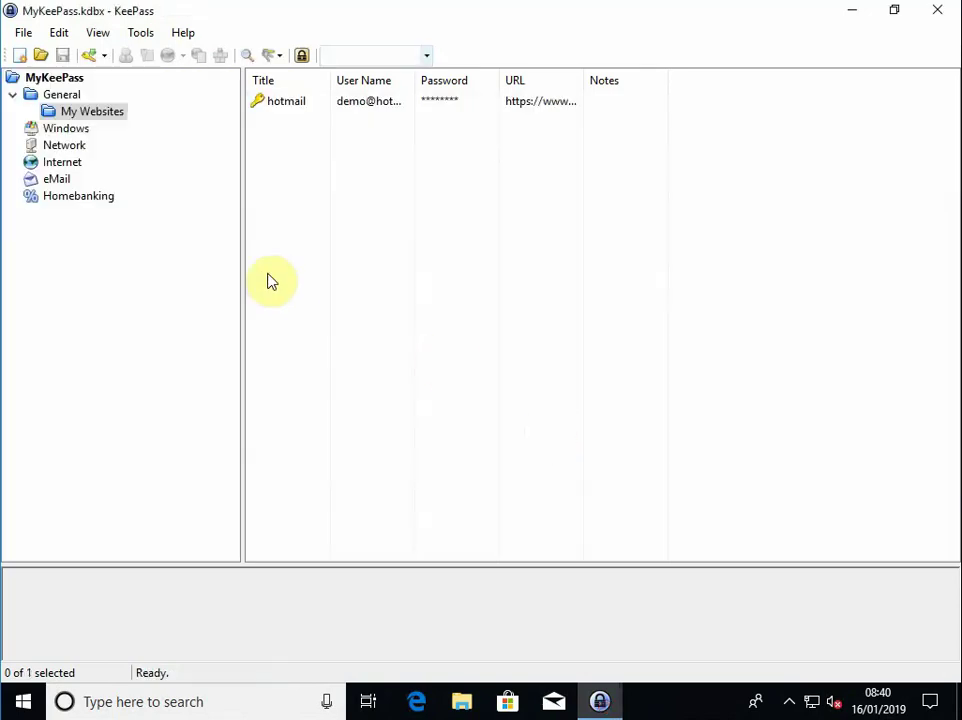
Start a new entry titled 'gmail' and enter its Gmail user name
right_click(287, 189)
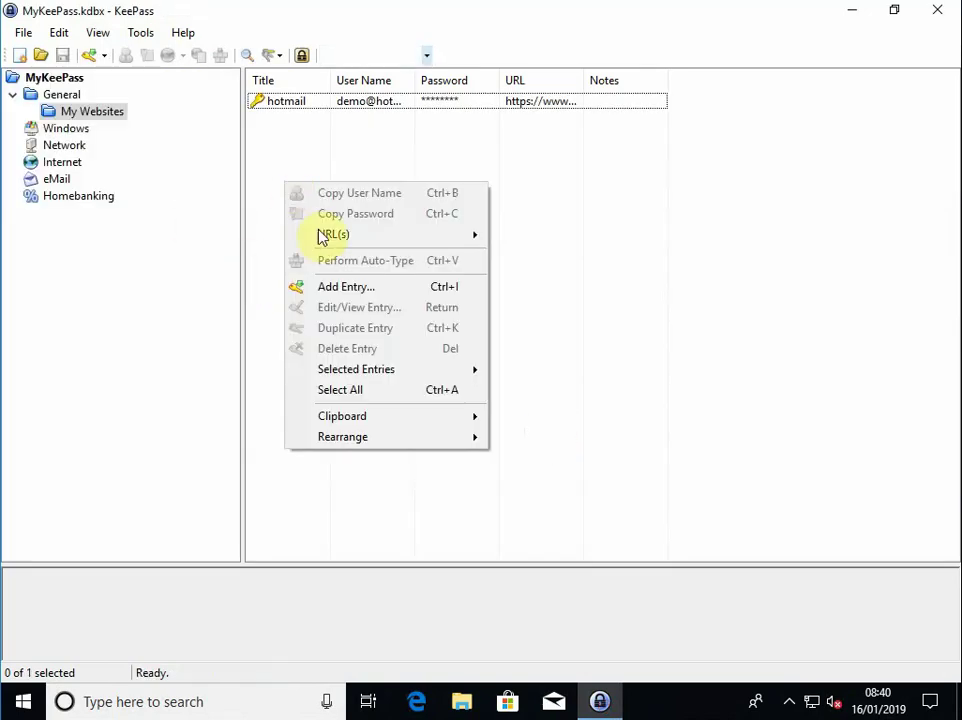
click(334, 287)
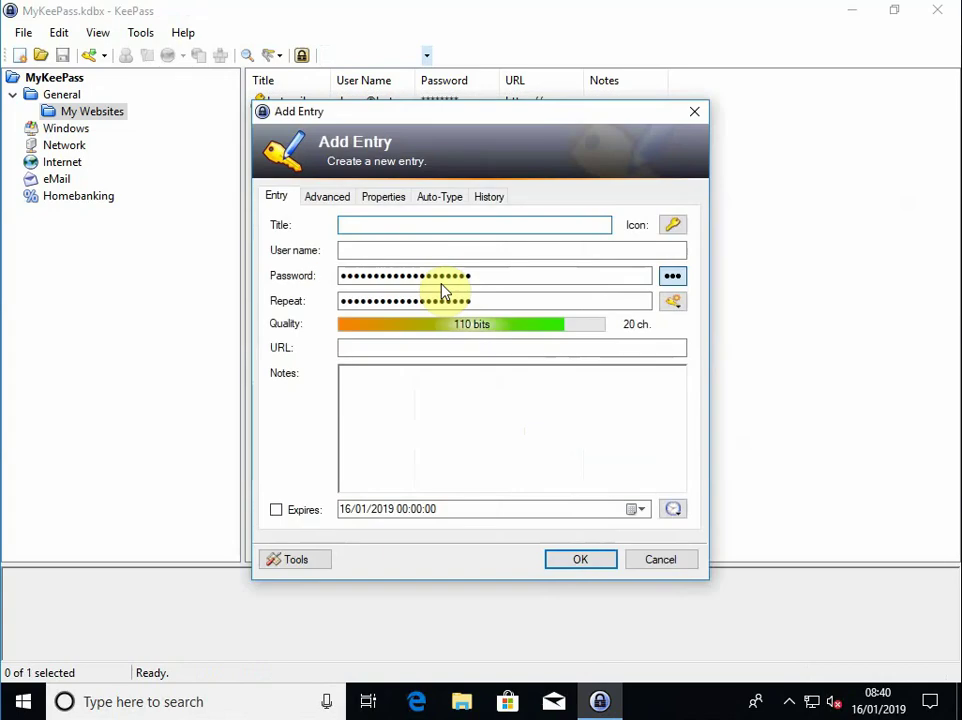
text(gmail)
click(409, 250)
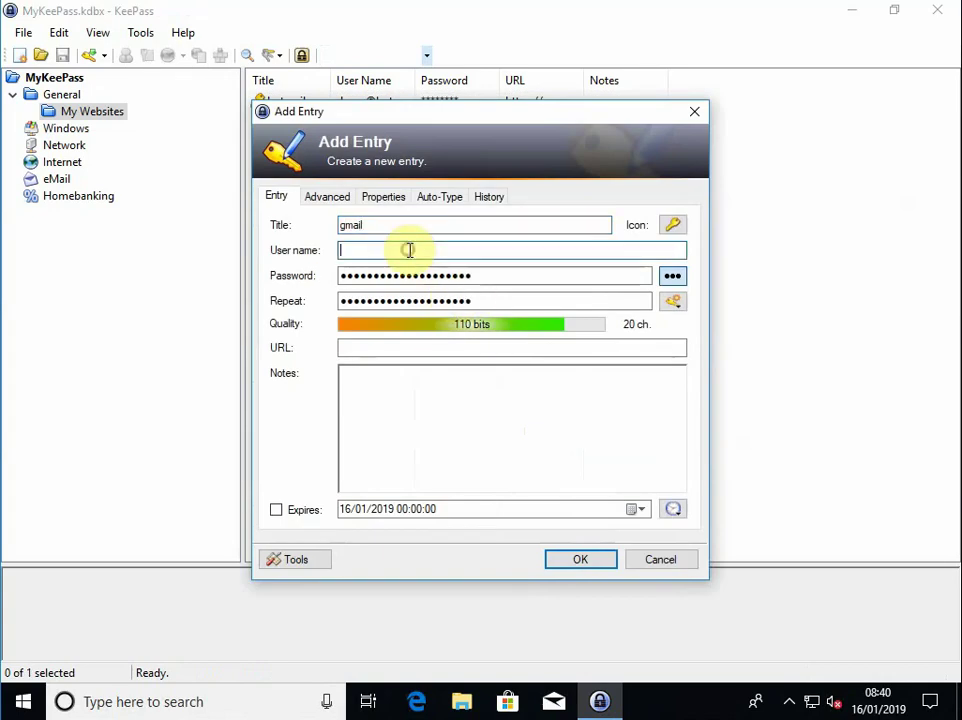
text(demo@gmail.com)
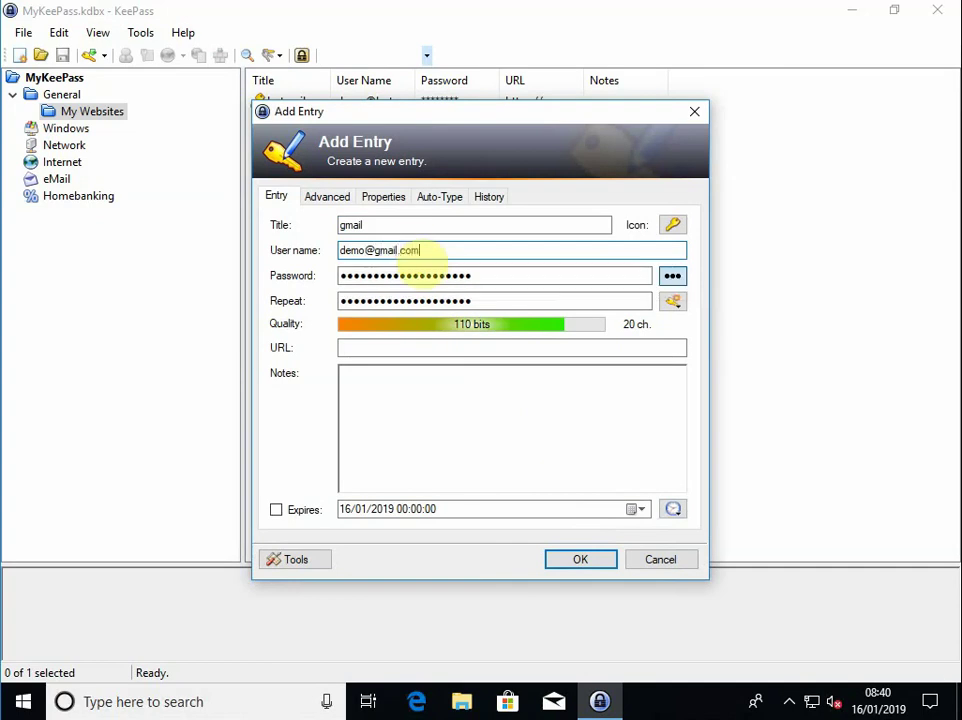
drag(565, 274, 296, 279)
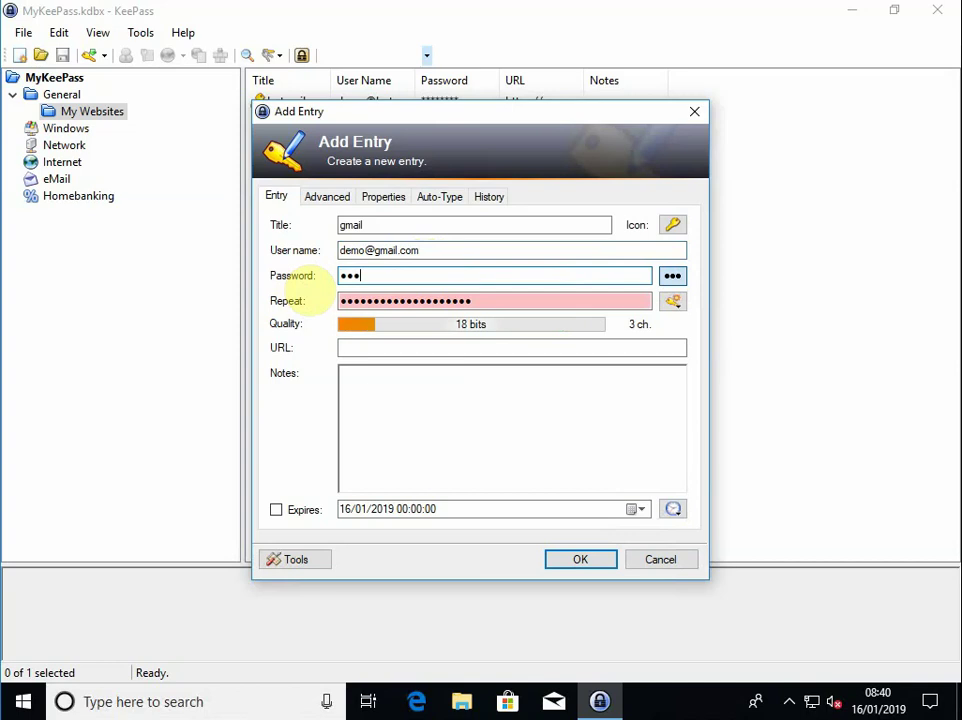
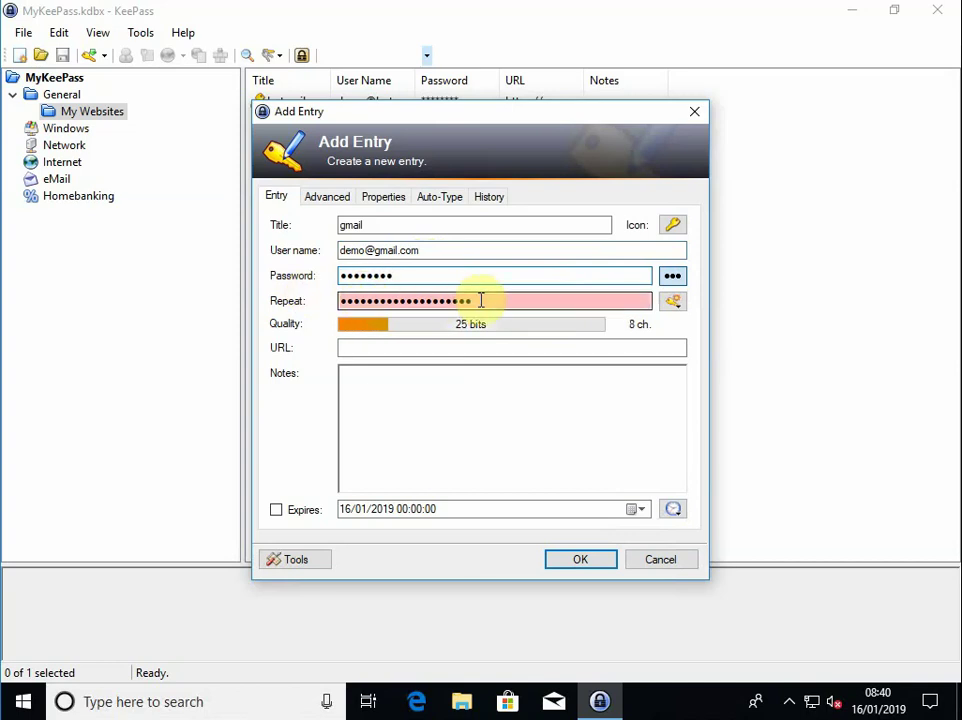
drag(481, 300, 303, 300)
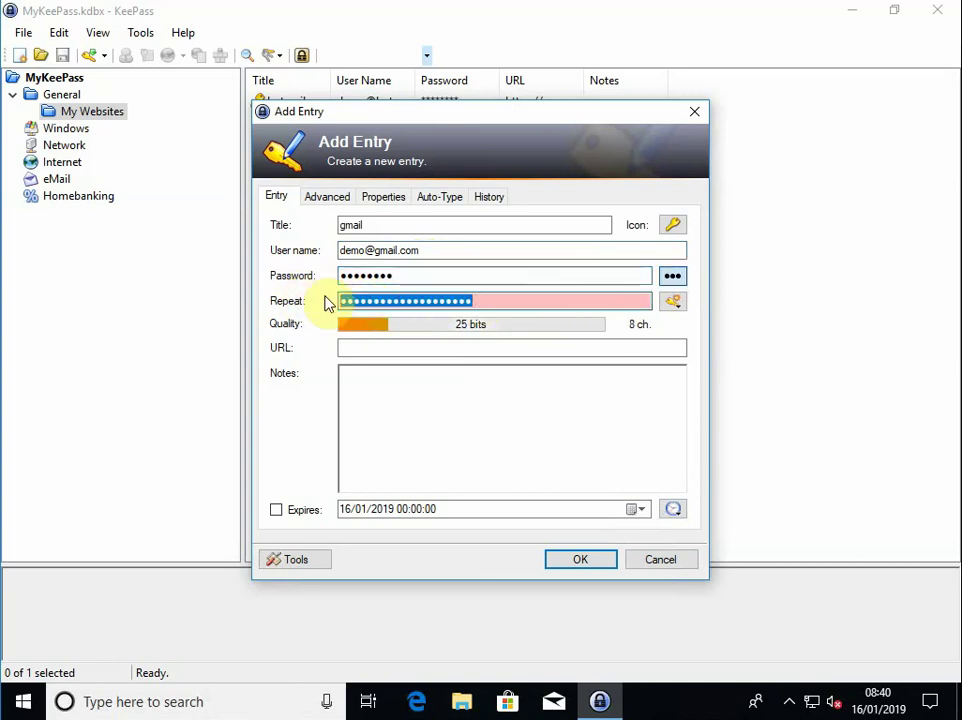
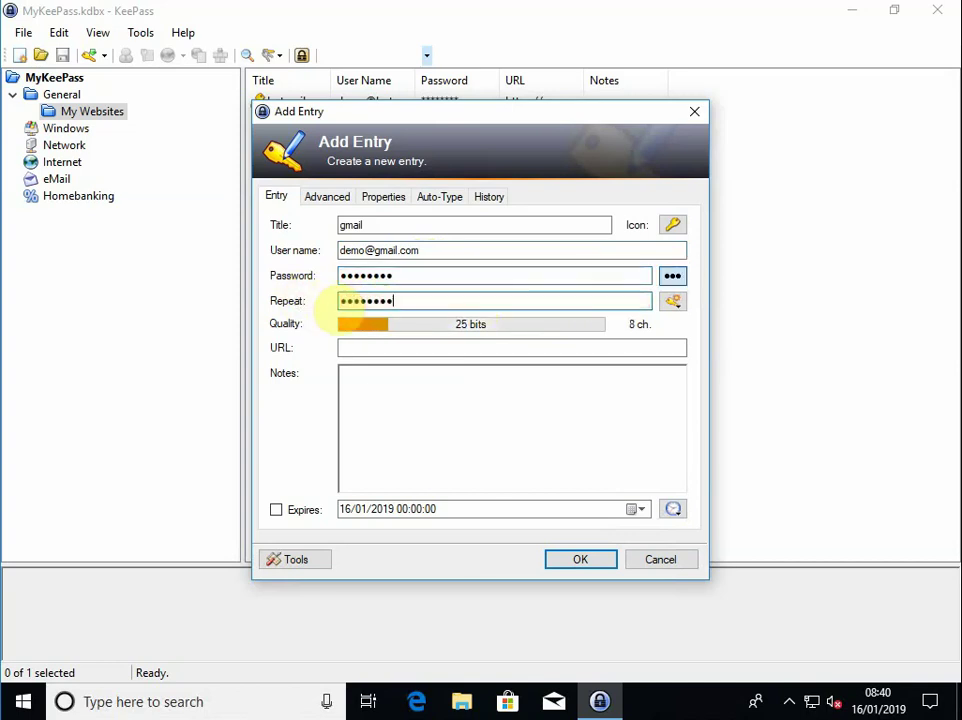
click(359, 347)
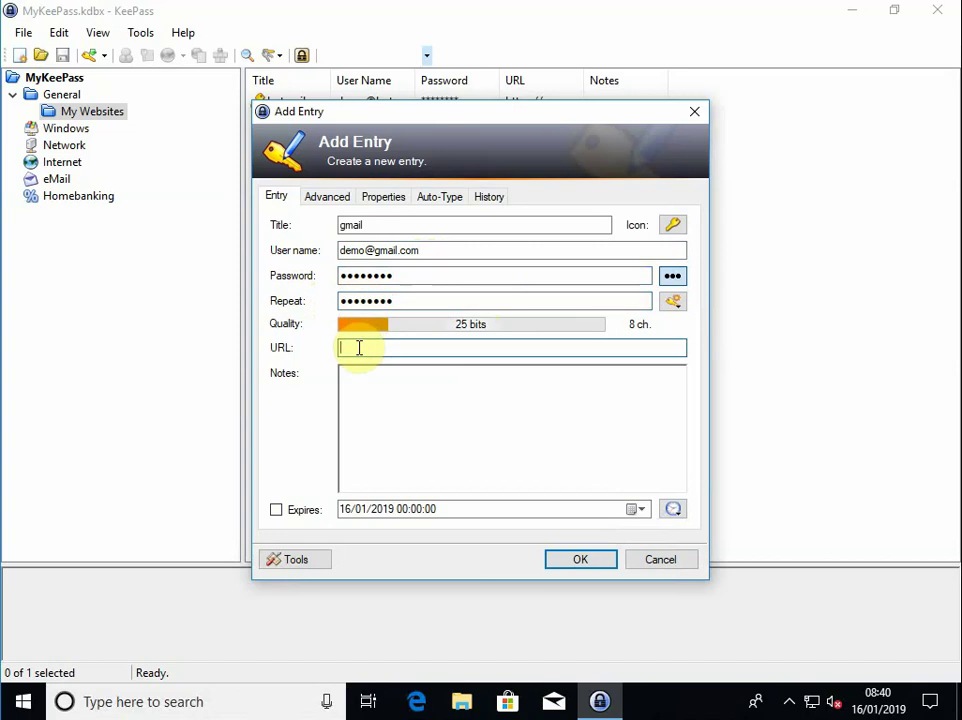
text(www.gmail.com)
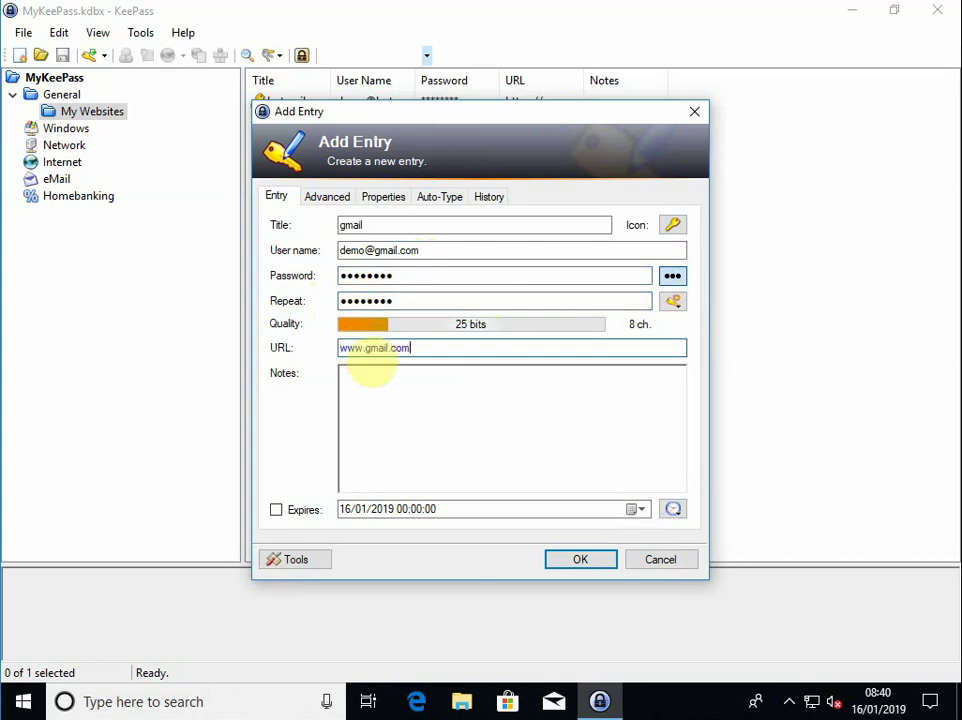
click(580, 560)
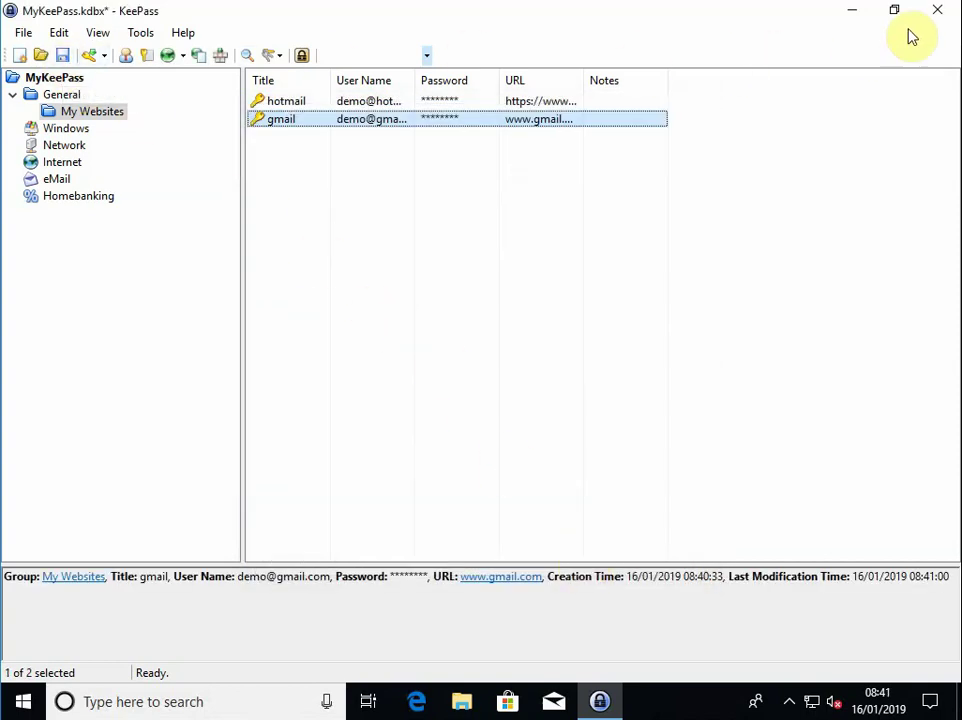
Close KeePass discarding unsaved changes, relaunch it and unlock MyKeePass.kdbx with the master password
click(937, 12)
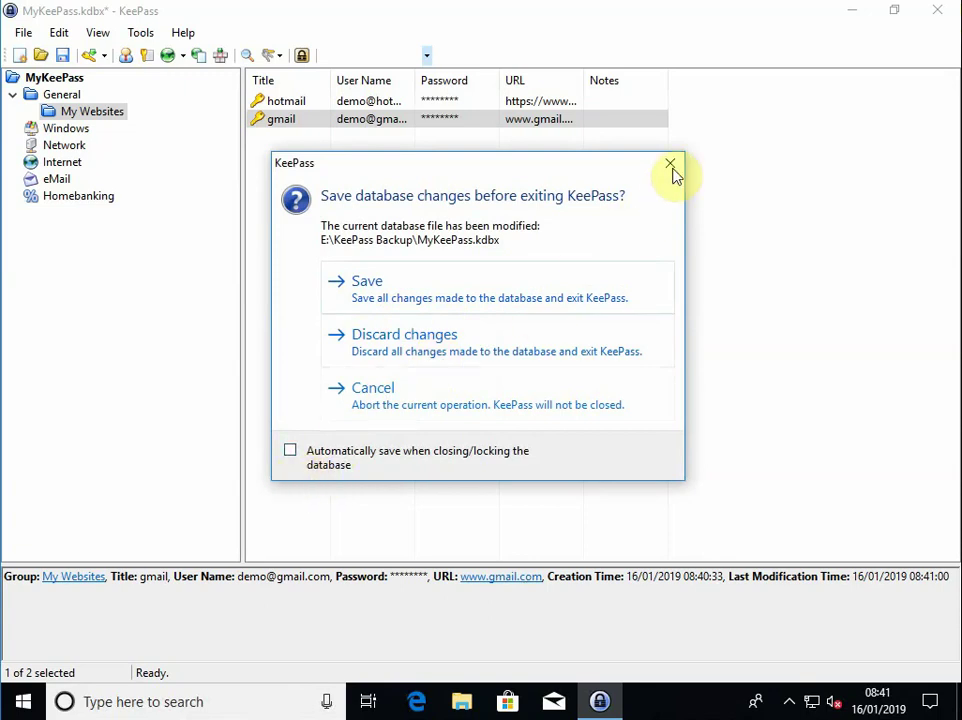
click(478, 340)
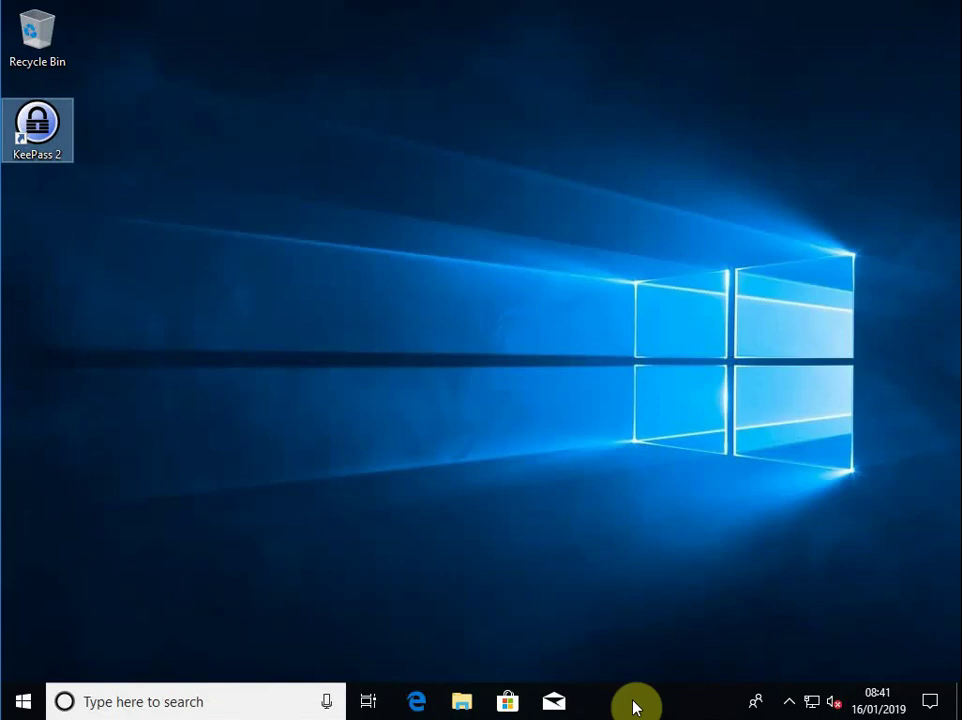
double_click(40, 126)
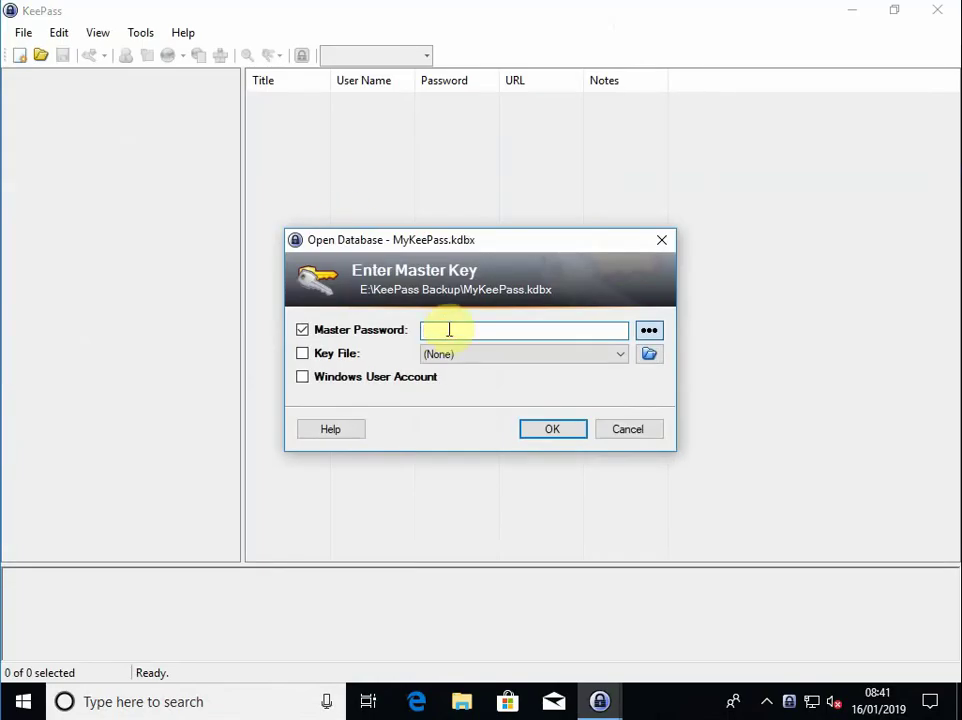
text(••)
key(Return)
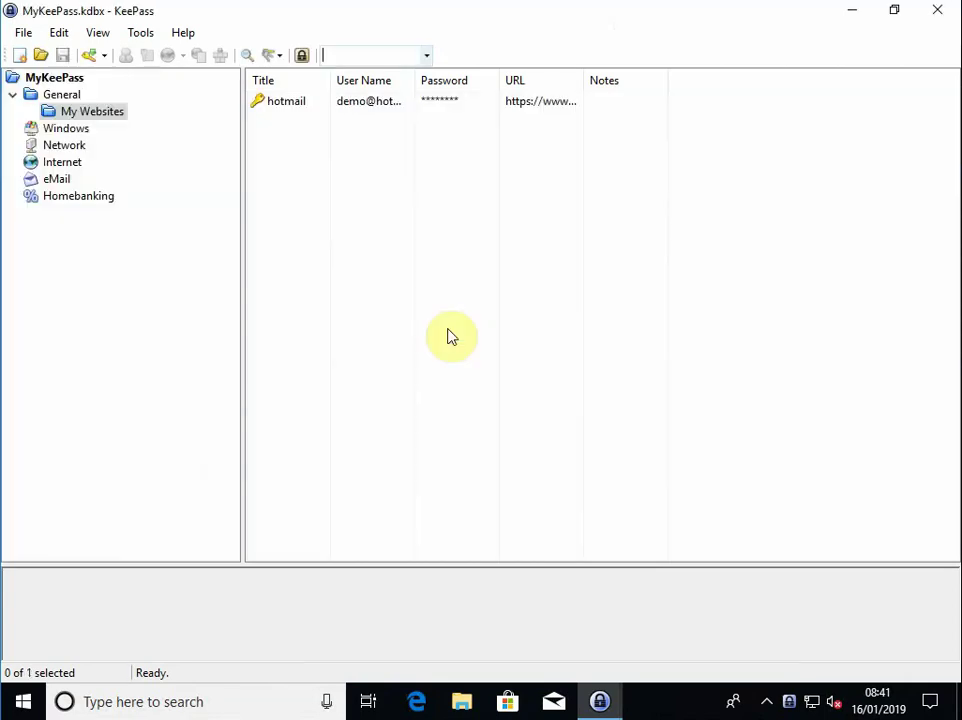
Select the Network group and add a subgroup named 'BT Router' under it
click(287, 146)
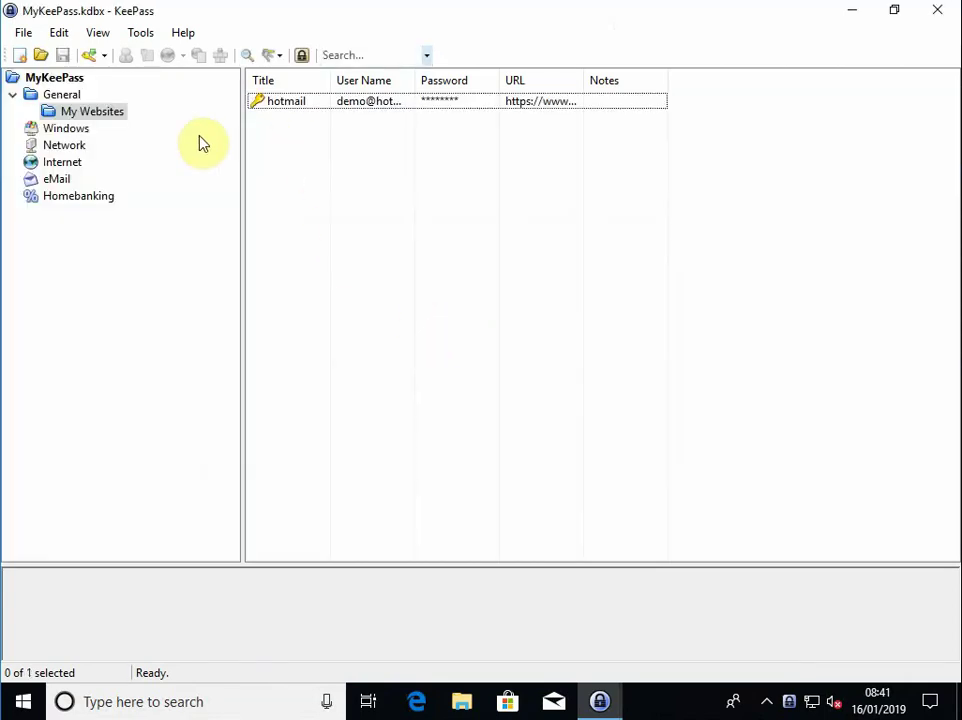
click(45, 111)
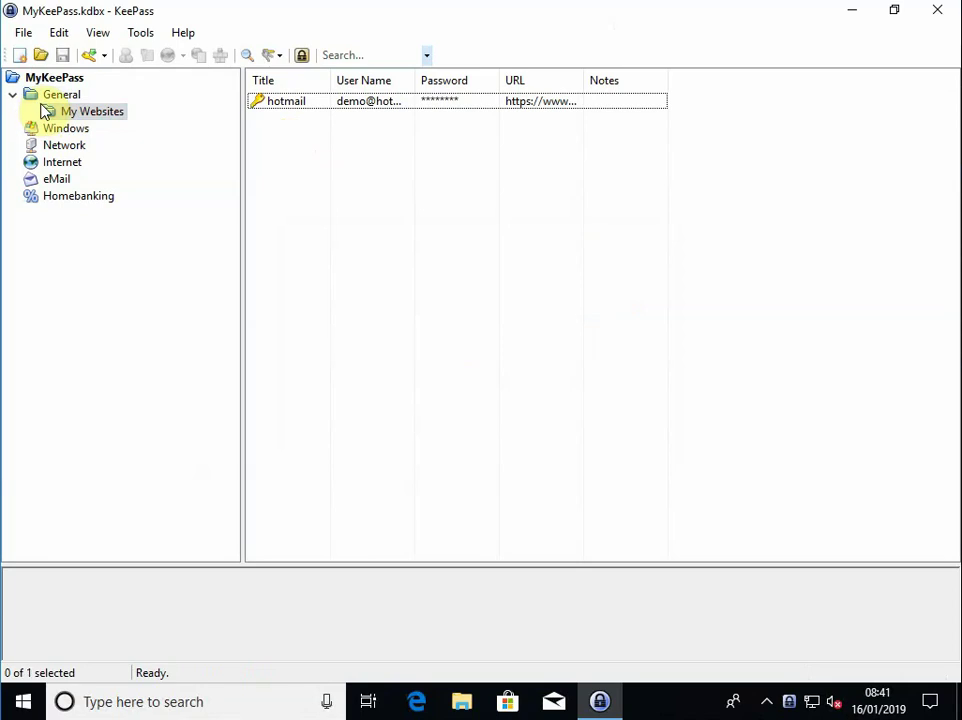
click(67, 150)
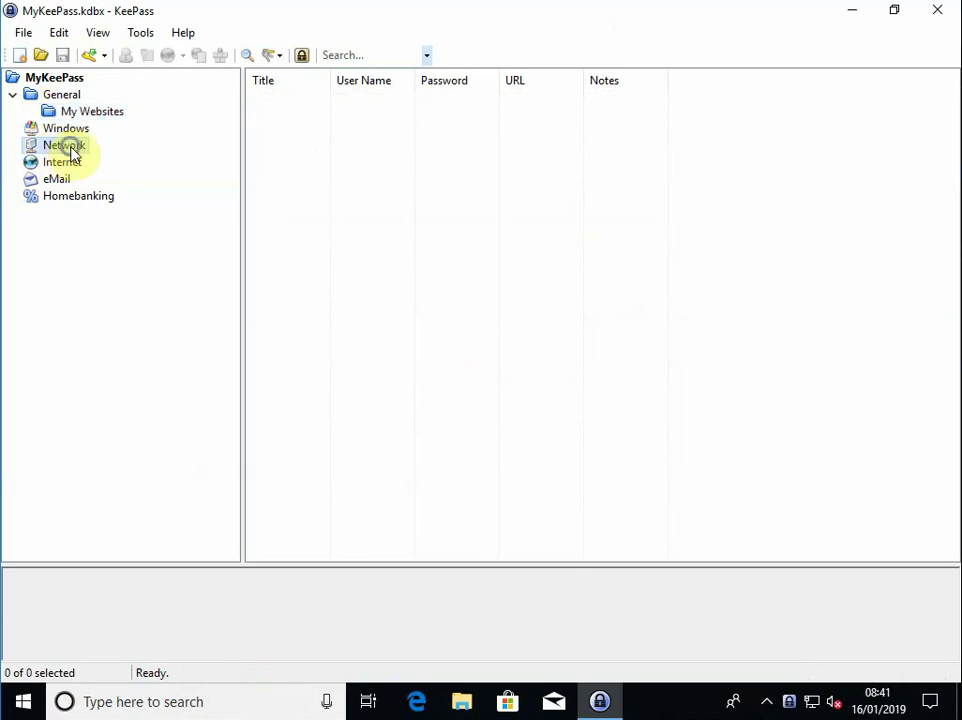
right_click(72, 148)
click(122, 159)
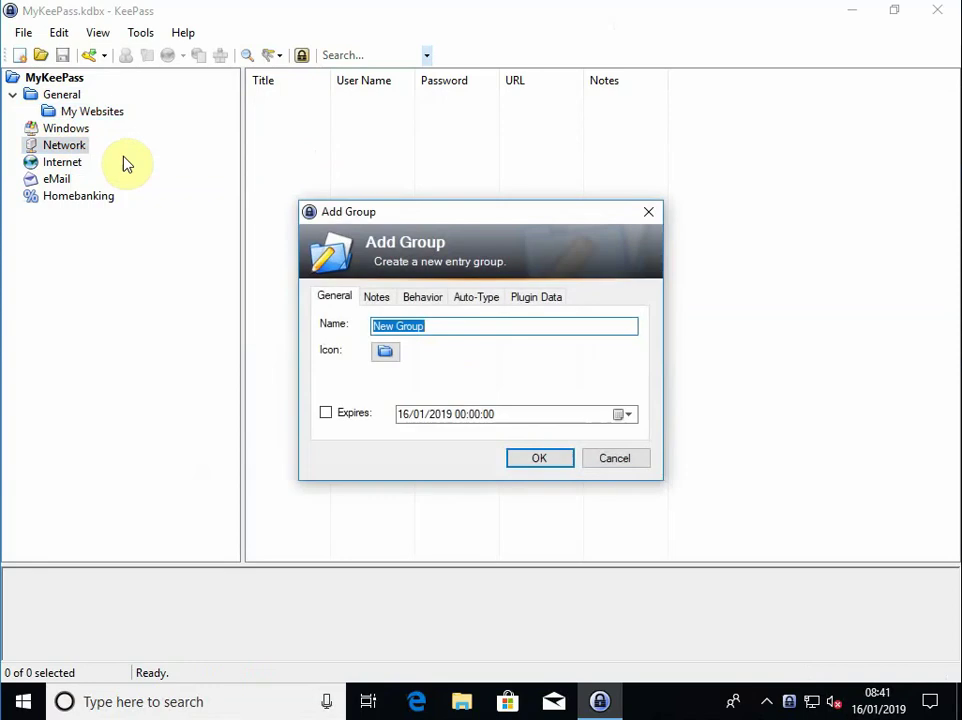
text(BT Router)
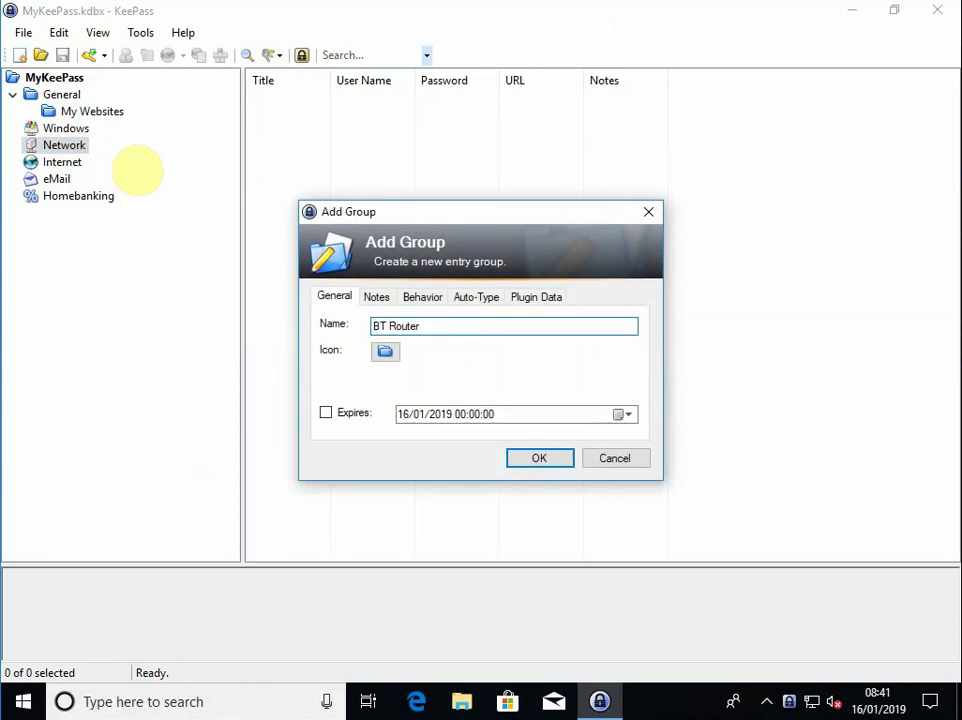
click(532, 466)
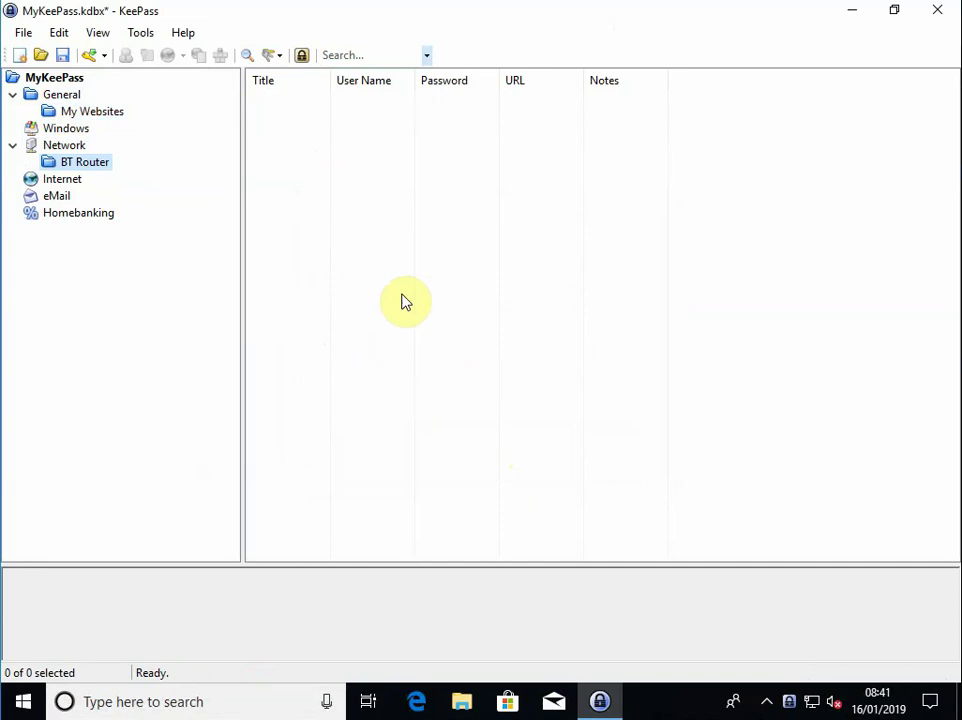
Start a new entry in BT Router titled 'BT Router Login' and enter its user name
right_click(281, 139)
click(344, 243)
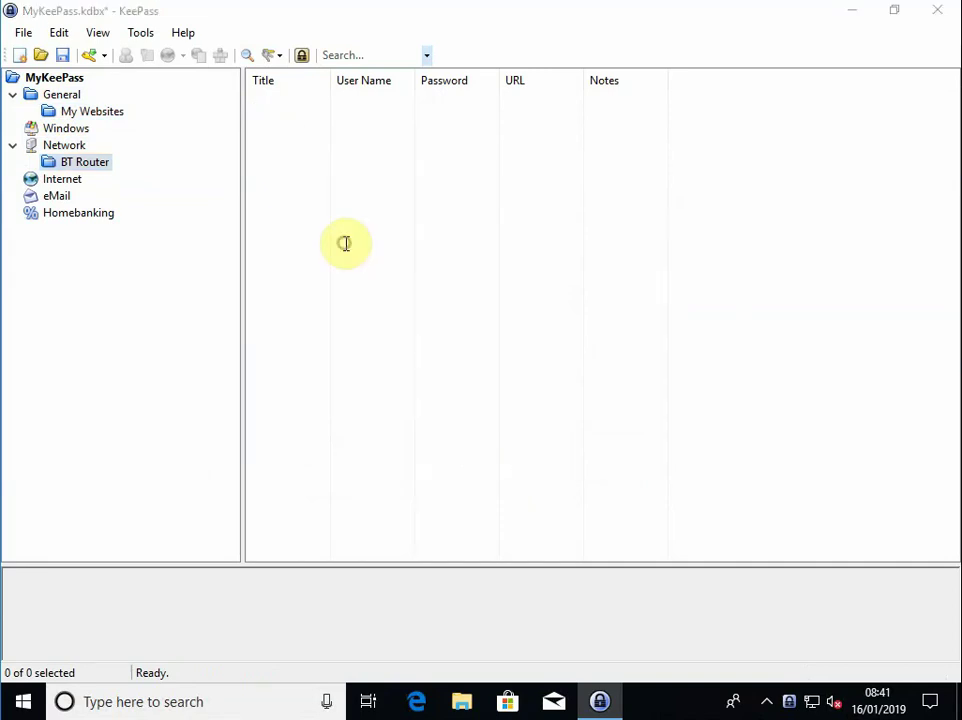
text(B)
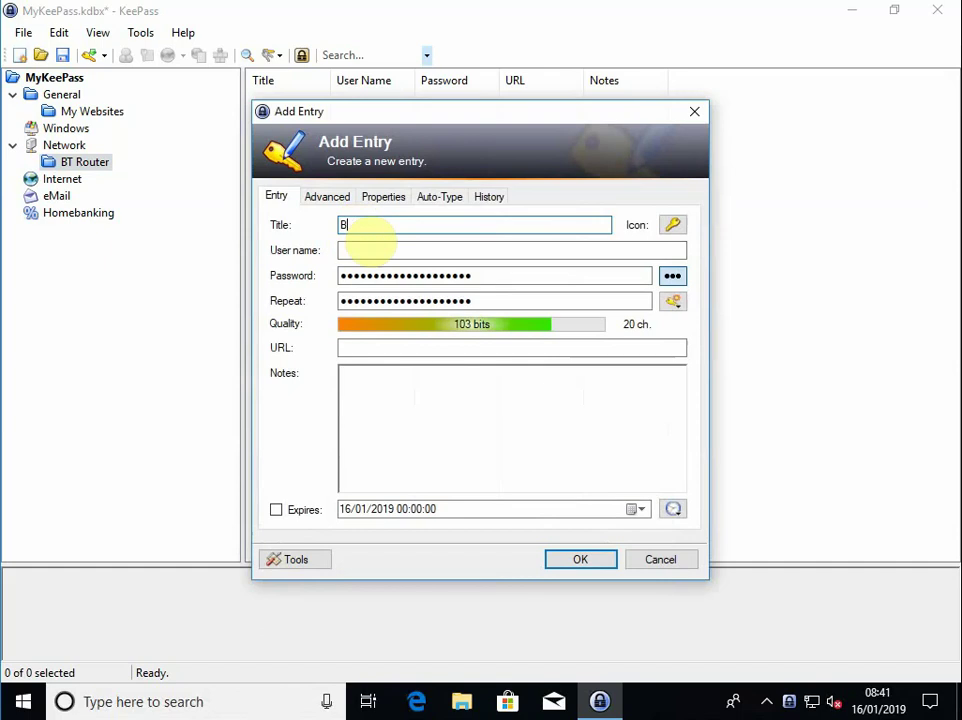
text(T Router Login)
click(399, 248)
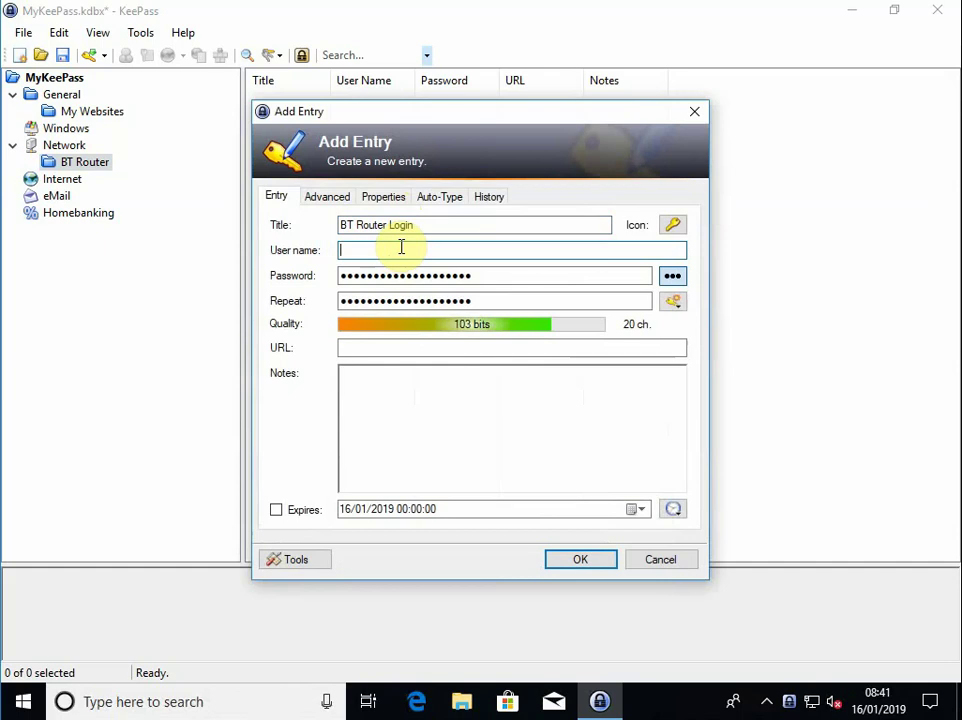
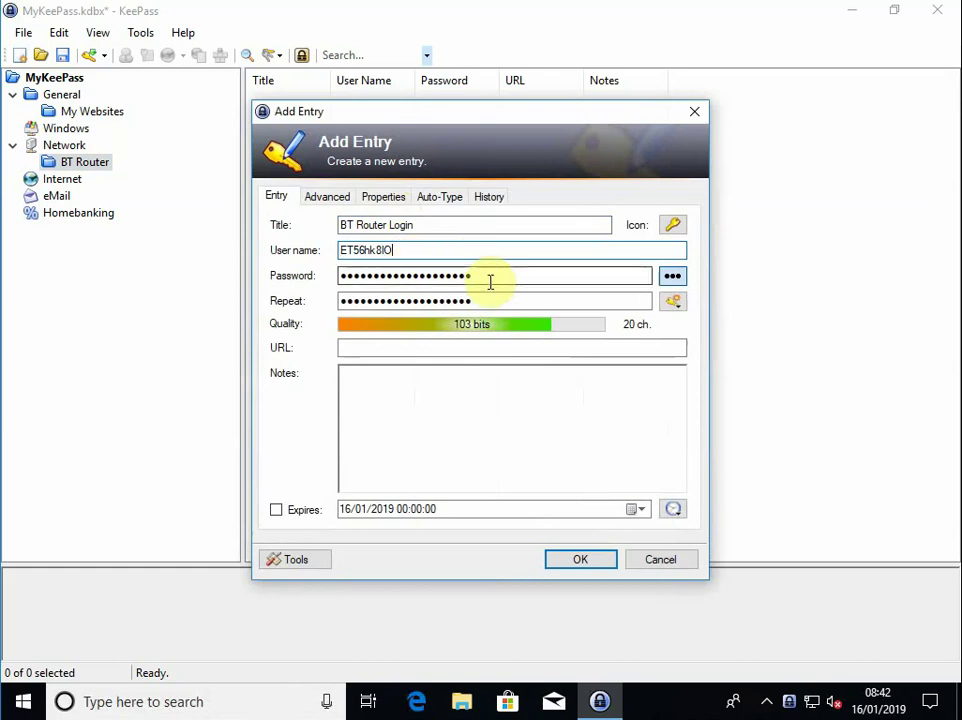
Enter an 8-character password, retype it in Repeat, then delete one repeated character
double_click(328, 278)
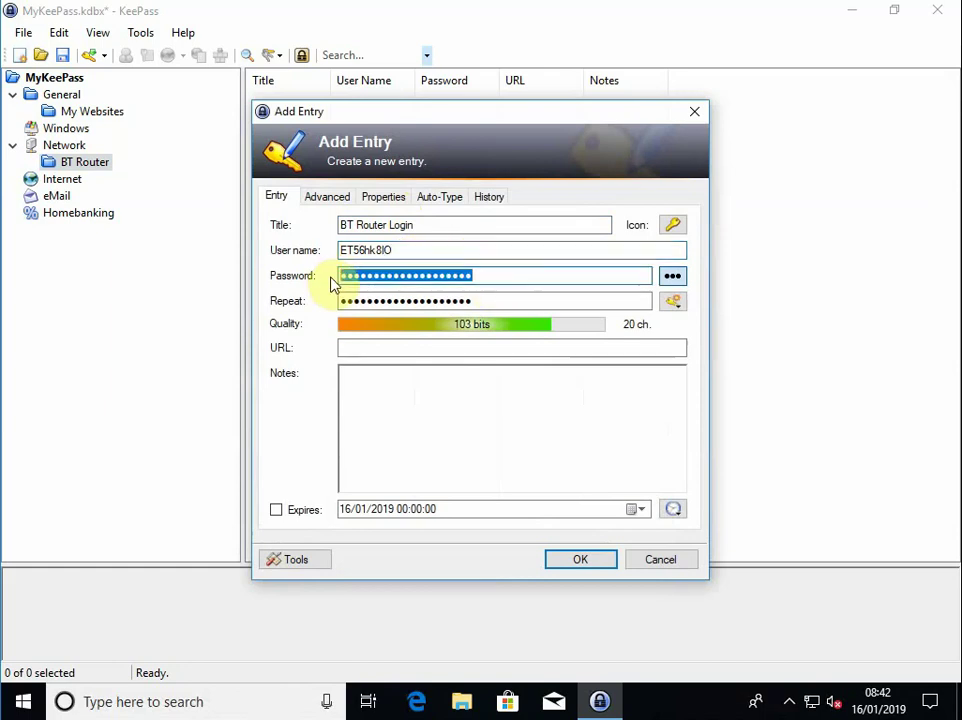
text(a*******)
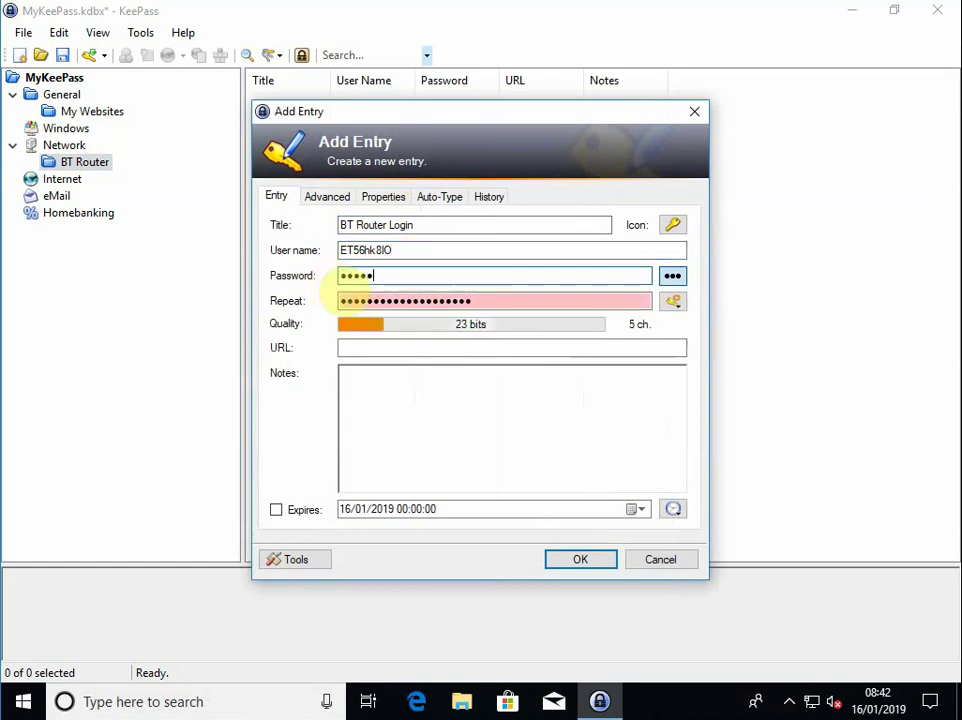
click(509, 304)
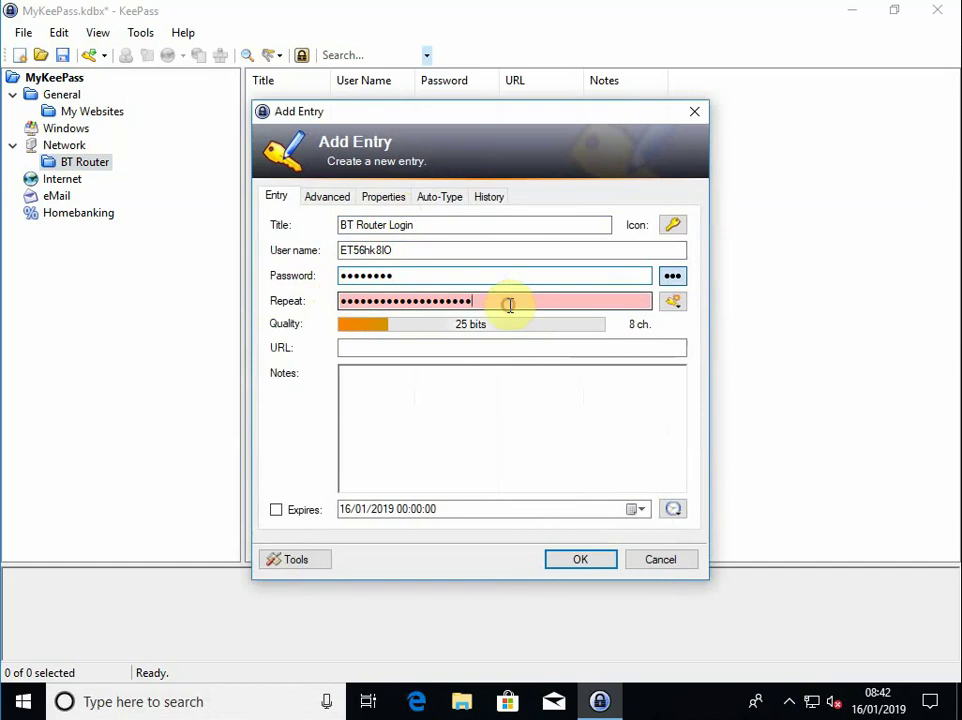
key(ctrl+a)
key(BackSpace)
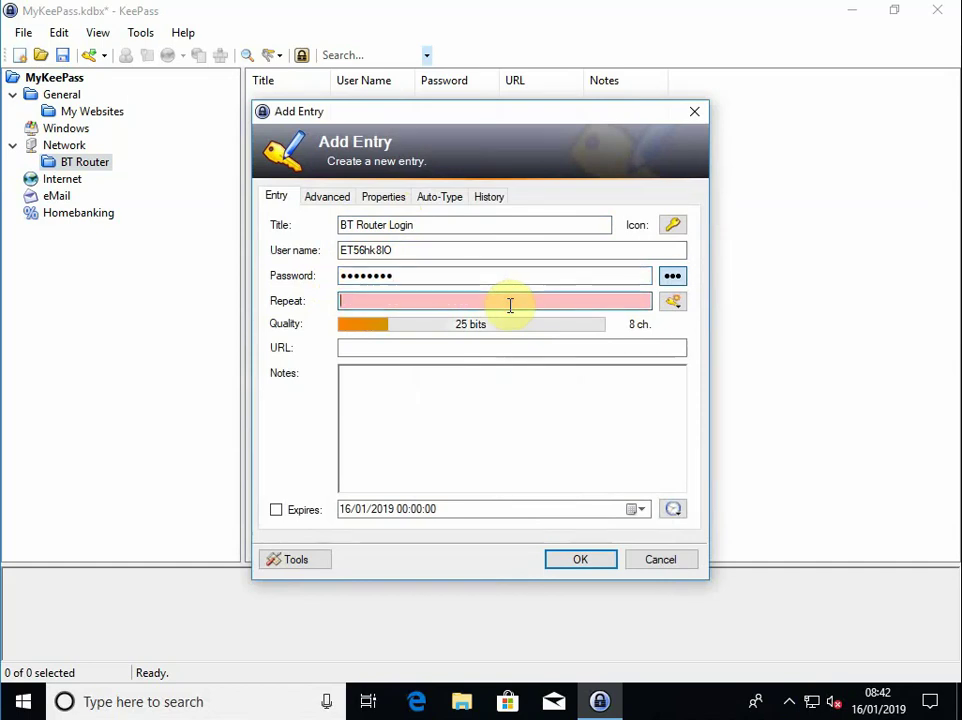
text(********)
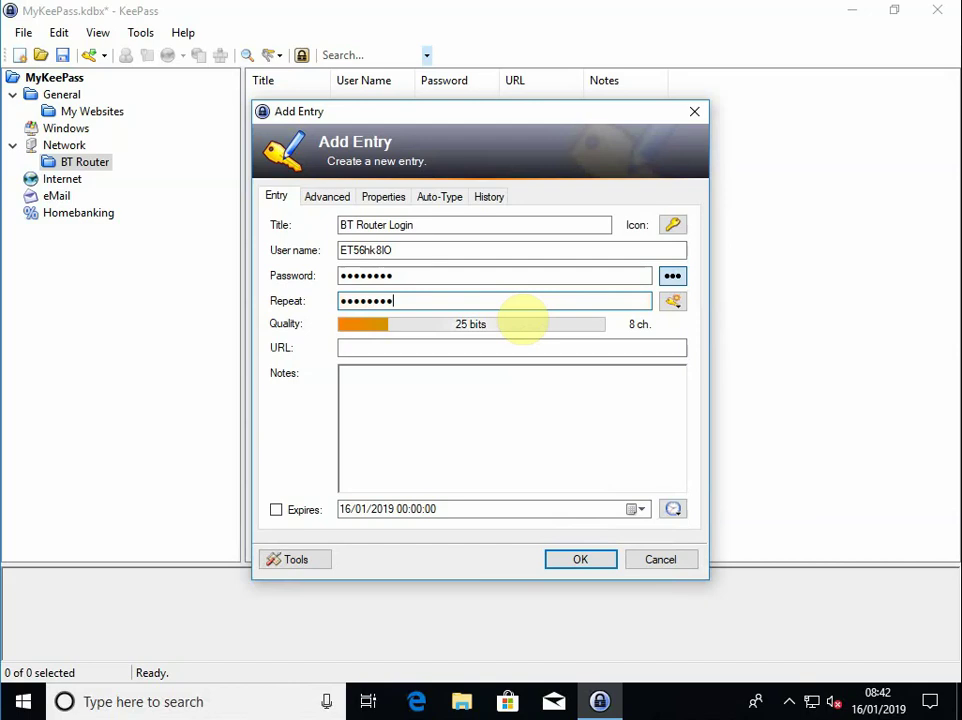
key(BackSpace)
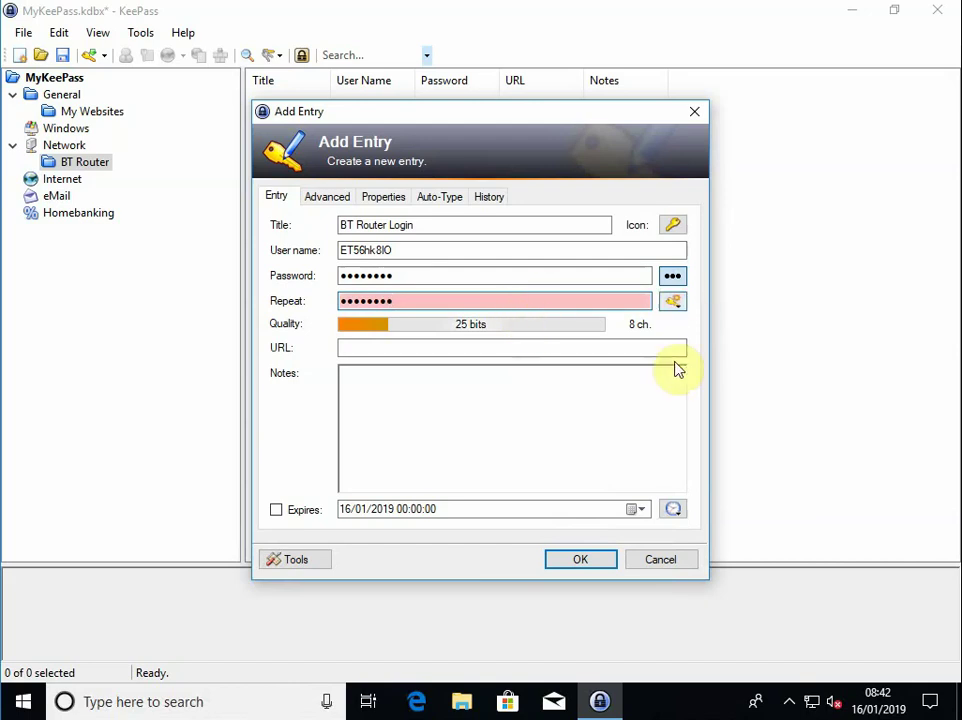
Try saving, dismiss the mismatch warning, and retype the repeated password so it matches
click(588, 563)
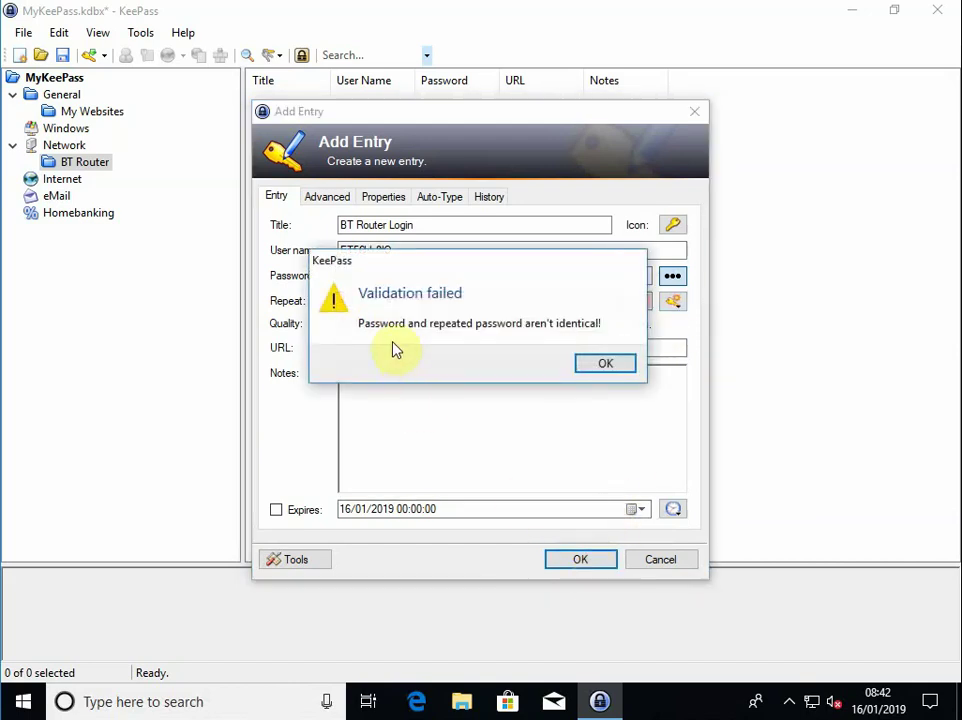
click(614, 362)
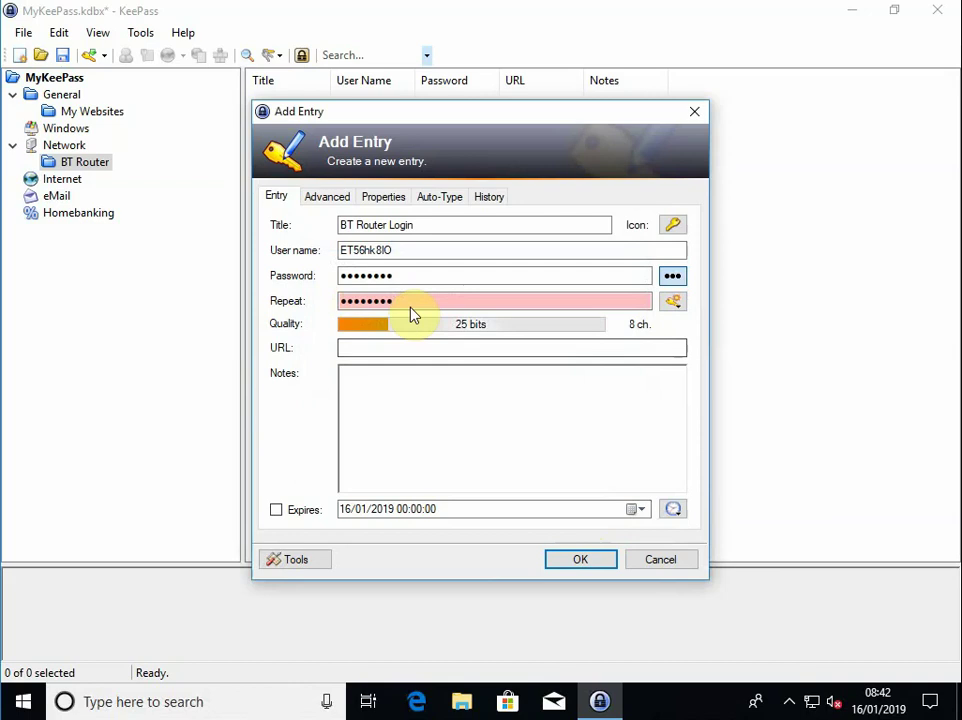
drag(408, 301, 342, 298)
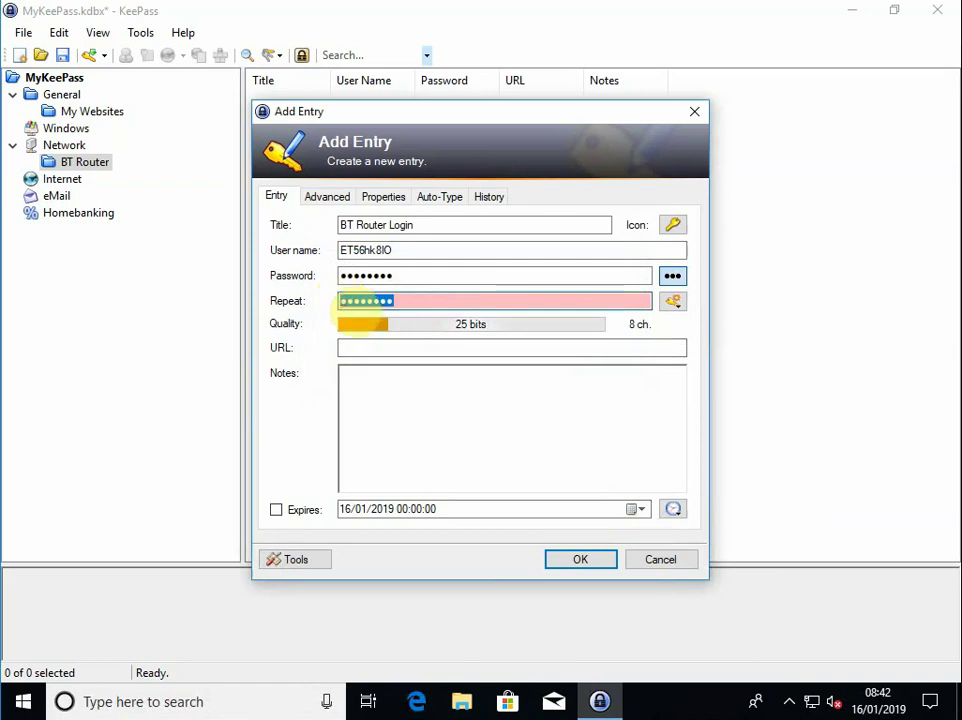
text(••••••••)
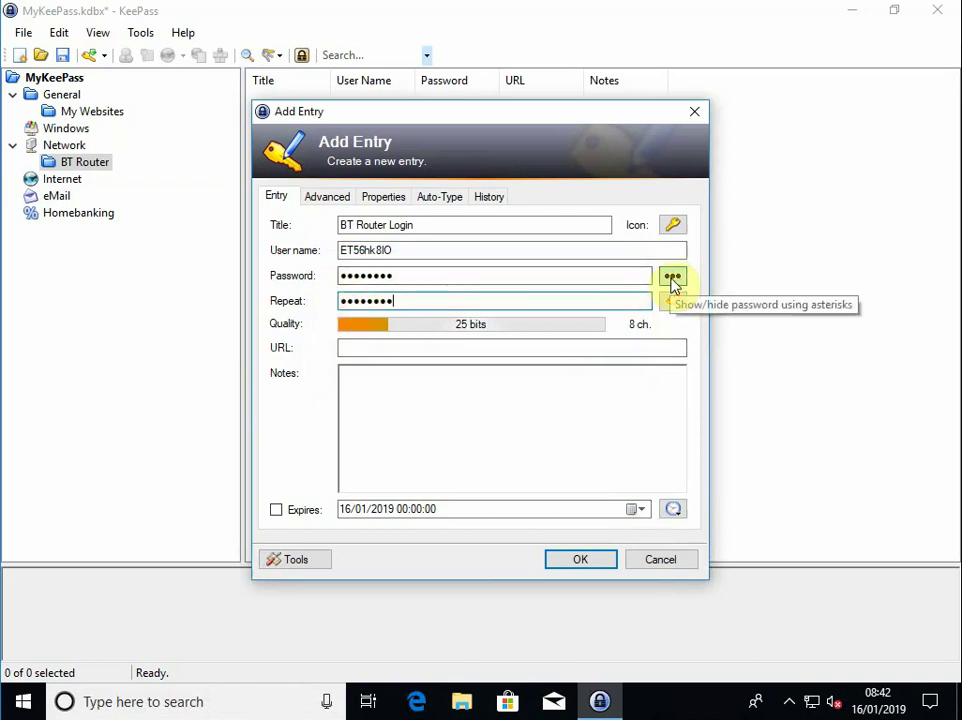
click(347, 348)
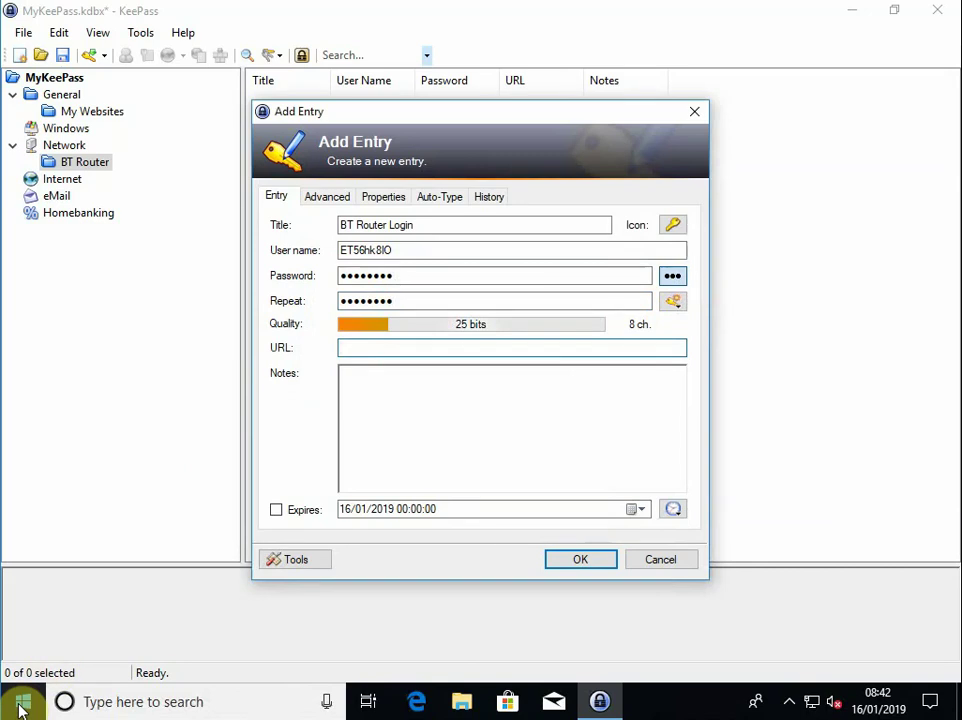
Launch cmd through Run, run ipconfig, and select the Default Gateway line showing 192.168.1.254
right_click(21, 708)
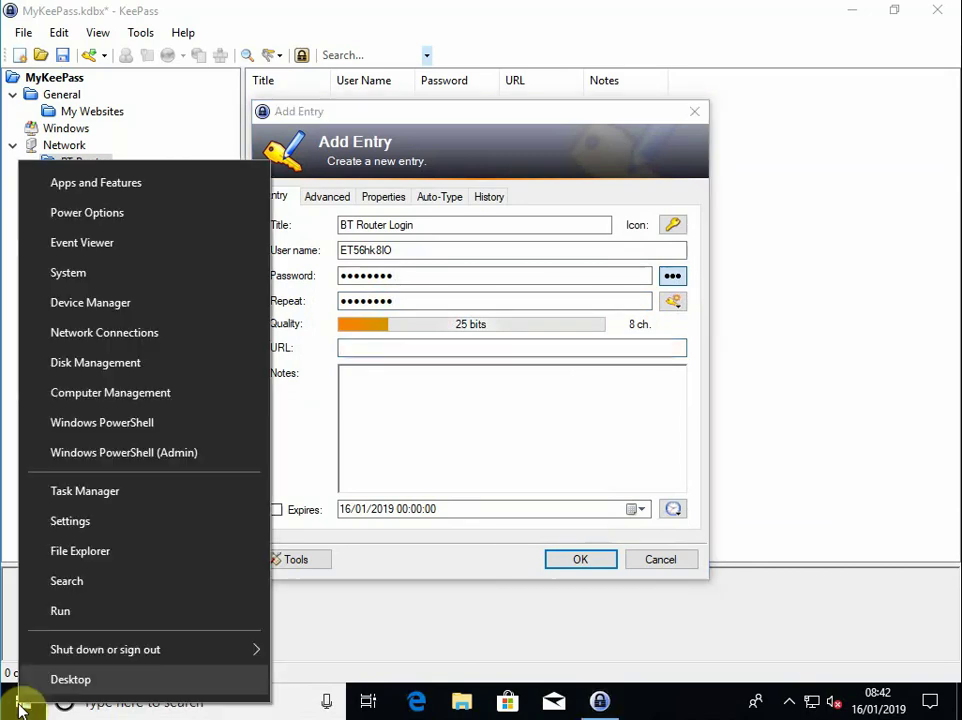
click(72, 620)
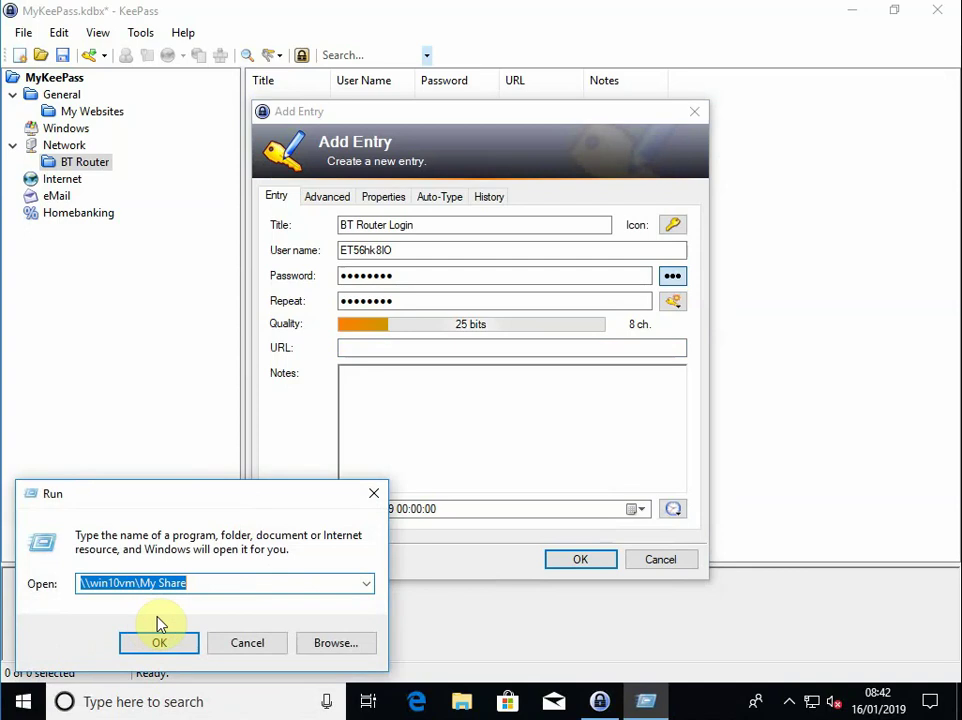
text(cmd)
click(158, 624)
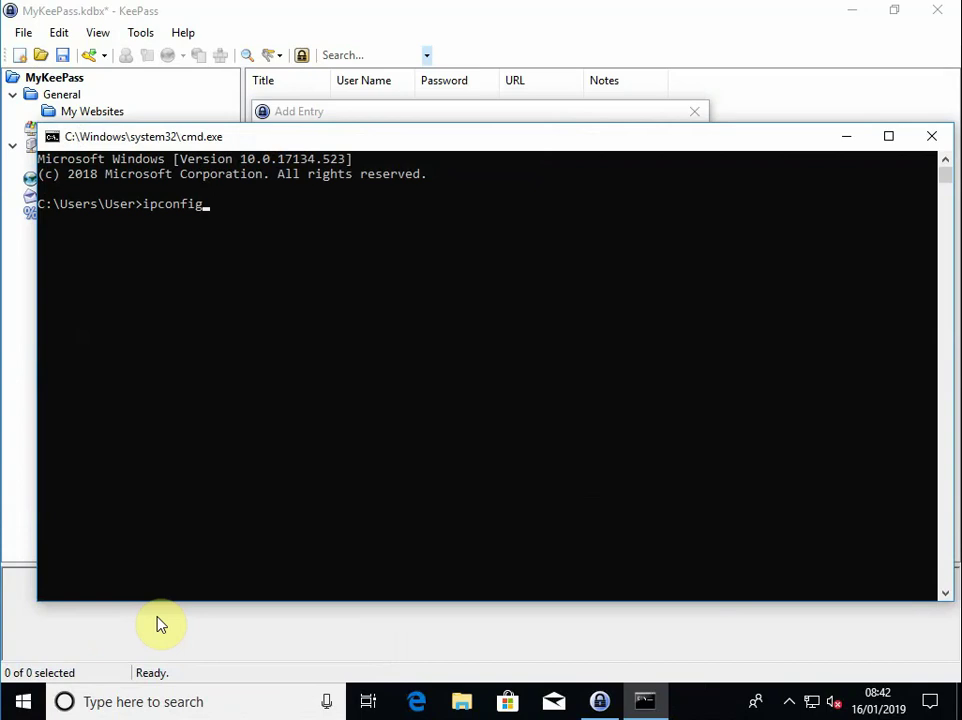
key(Return)
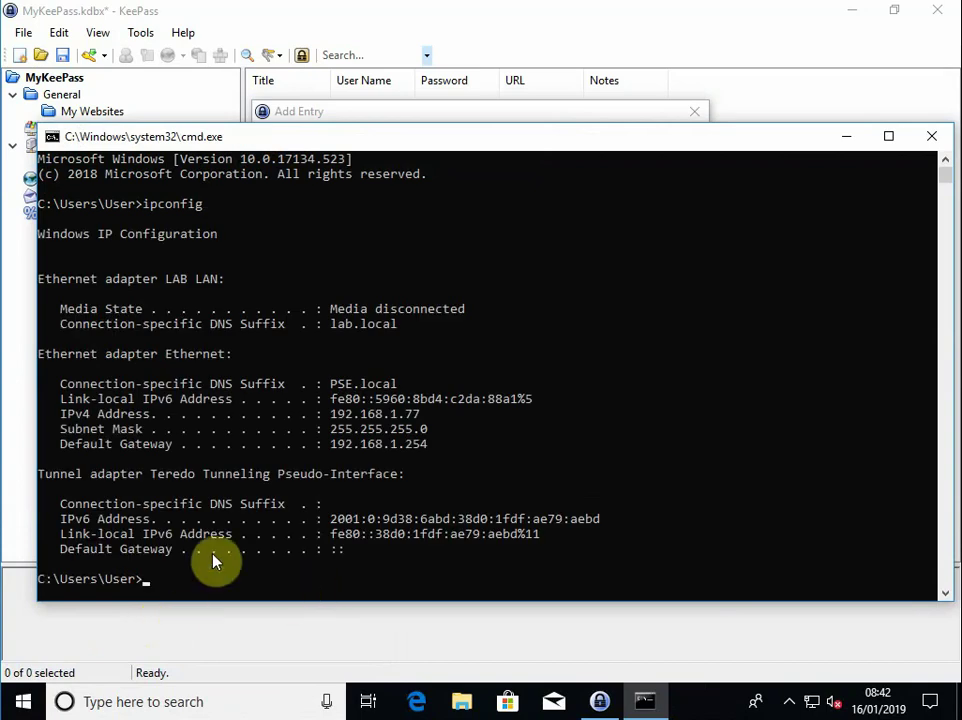
drag(55, 443, 430, 445)
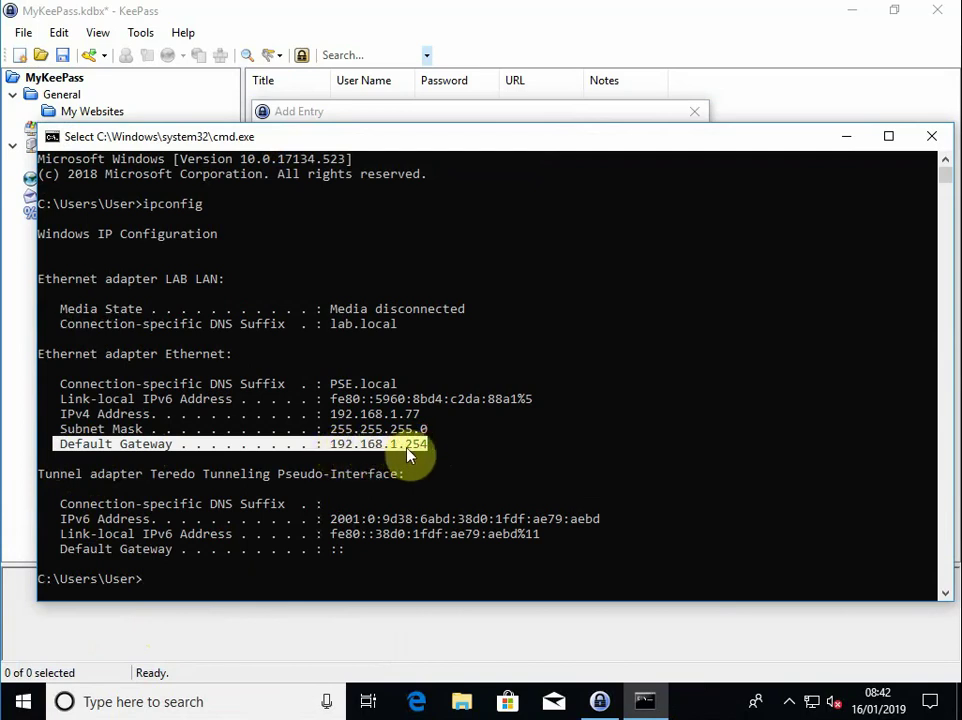
Finish the BT Router Login entry with URL 192.168.1.254 and note 'BT homehub 6', then save
click(930, 140)
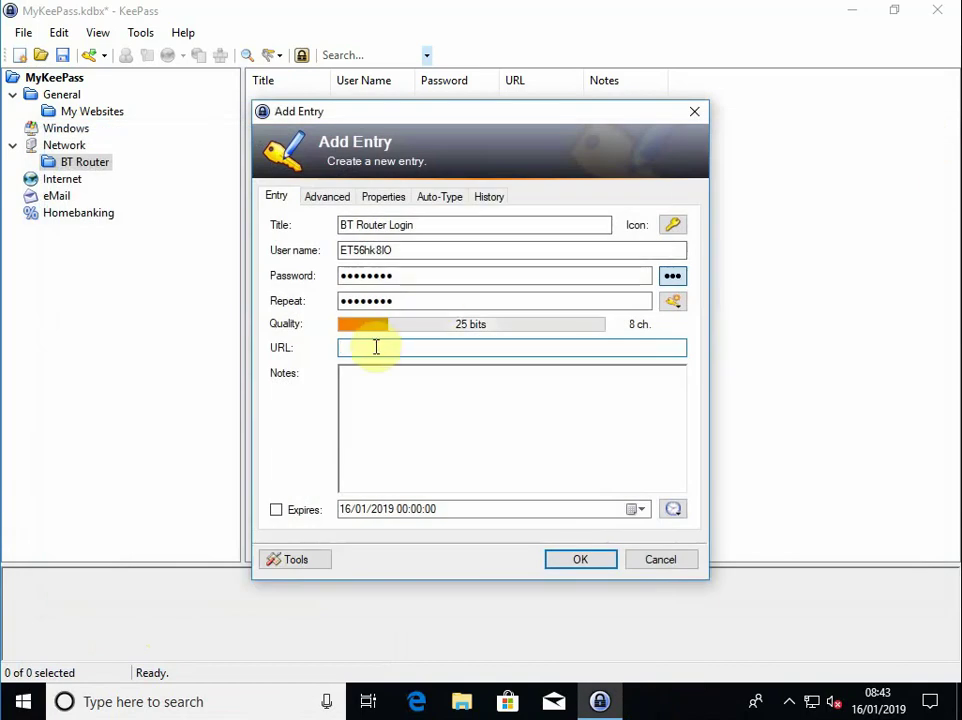
click(375, 347)
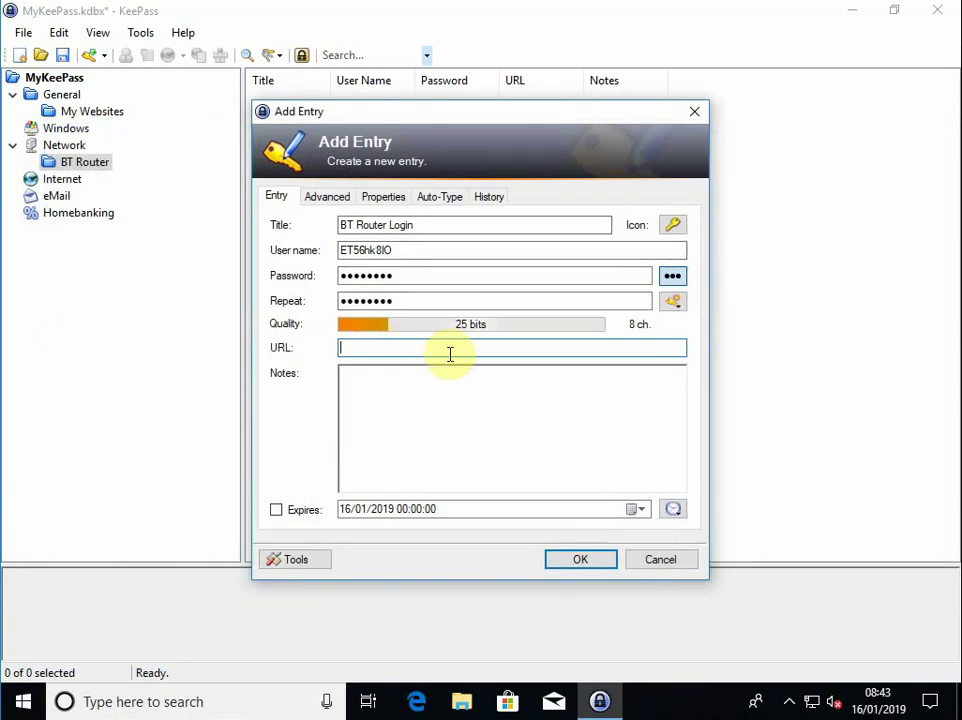
text(192.168.1.254)
click(573, 399)
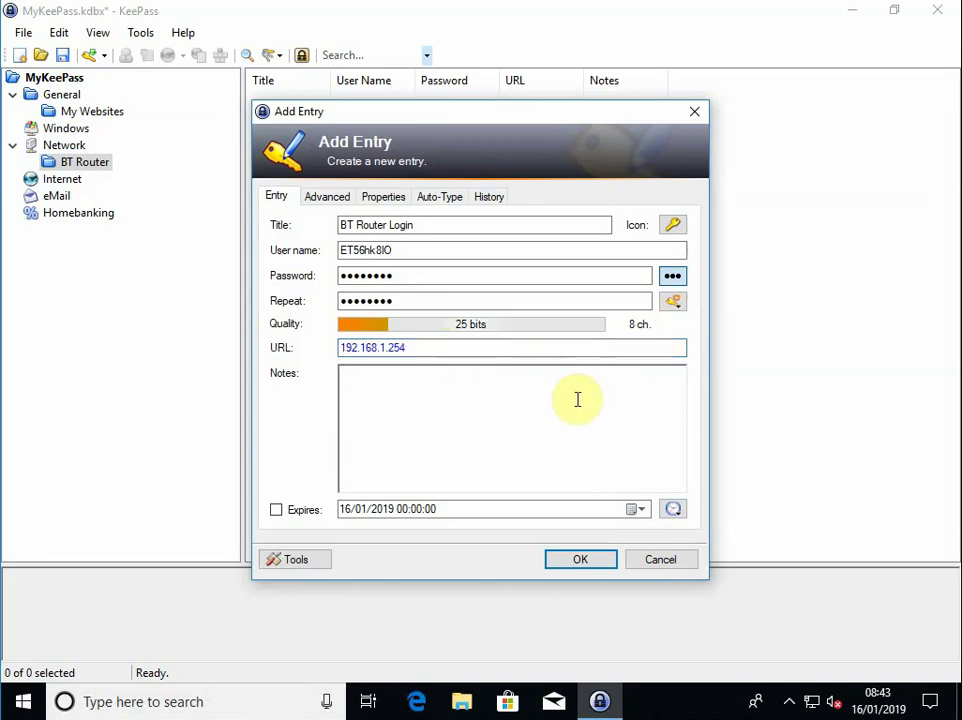
text(BT homehub 6)
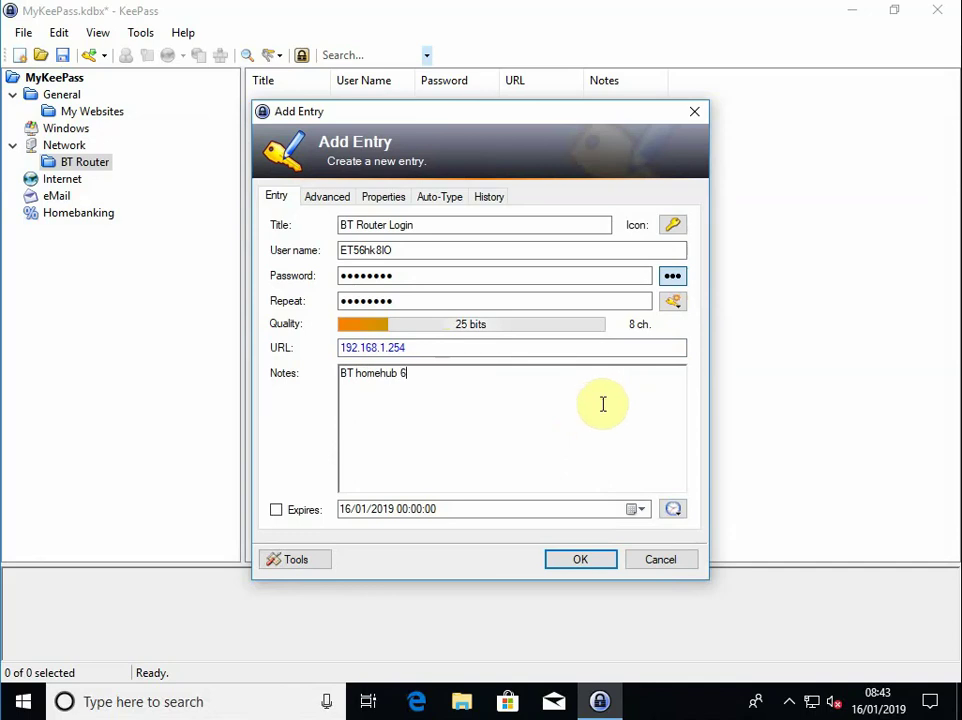
click(608, 562)
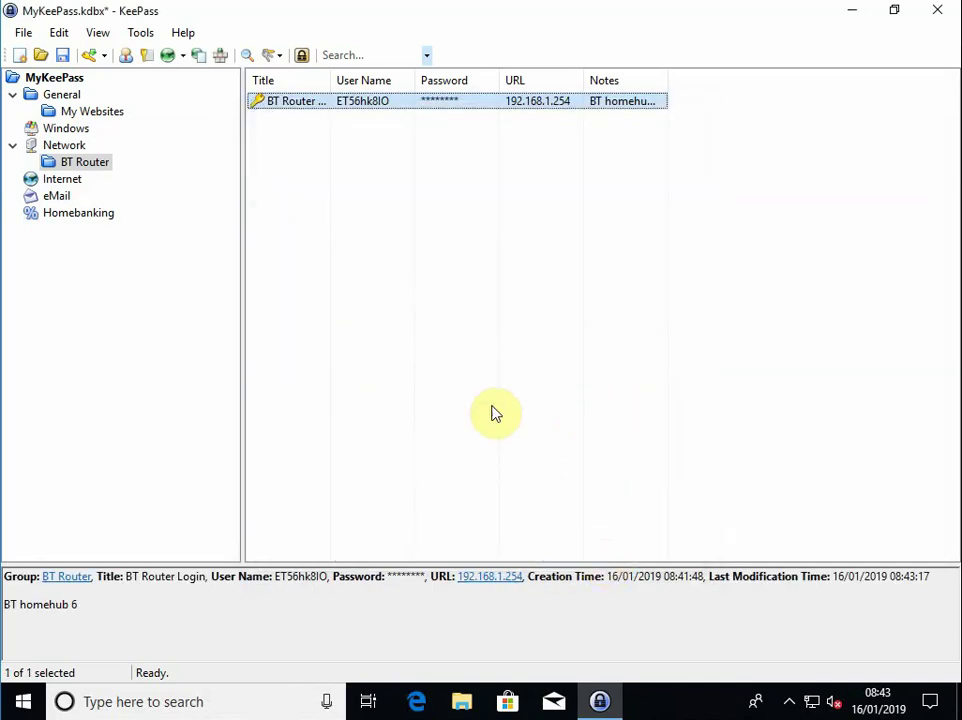
click(64, 56)
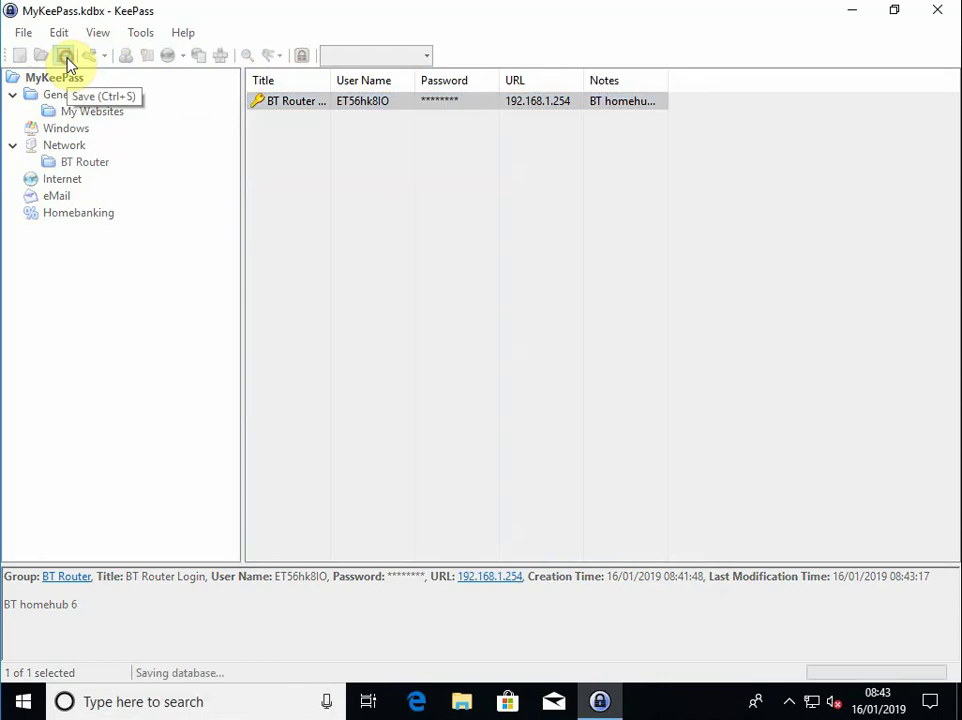
Restart KeePass, unlock MyKeePass.kdbx with the master password, and open the My Websites > BT Router group
click(938, 14)
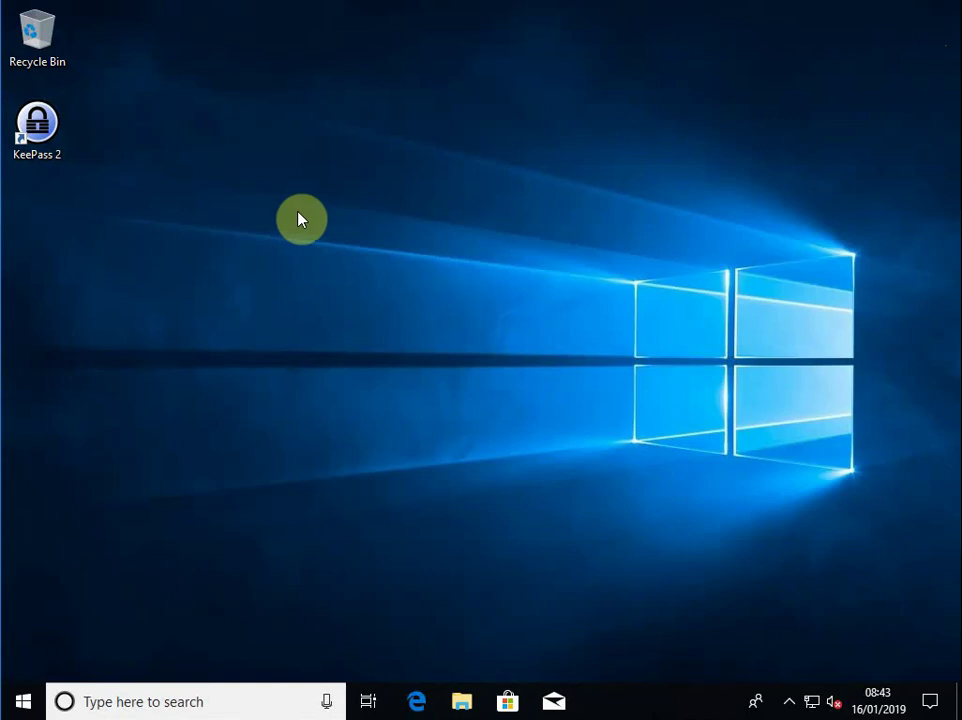
double_click(37, 138)
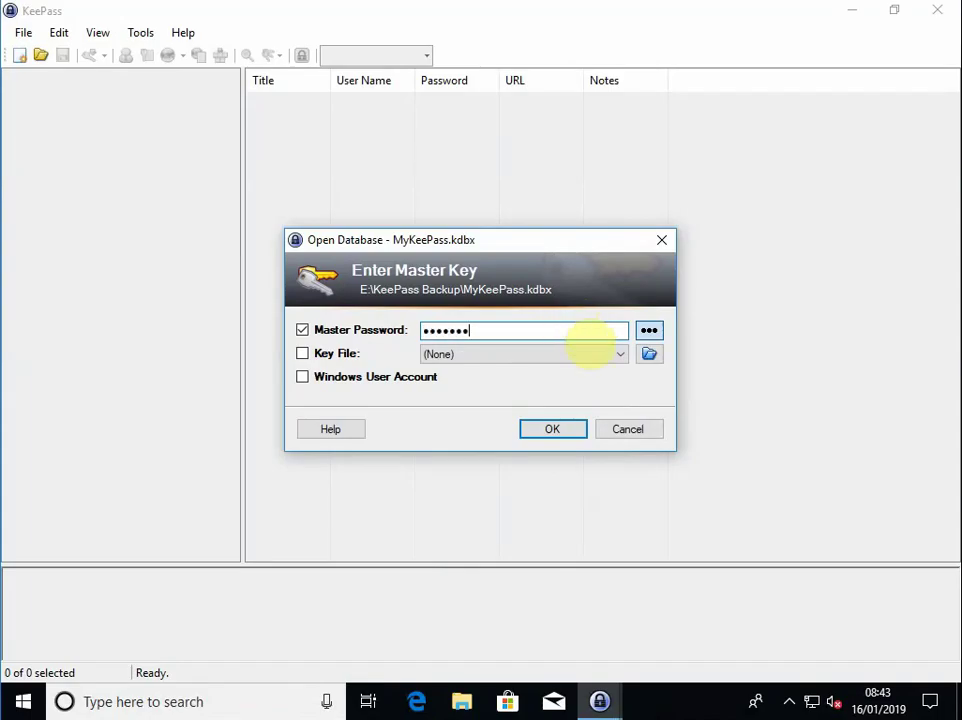
text(•••••••)
click(575, 429)
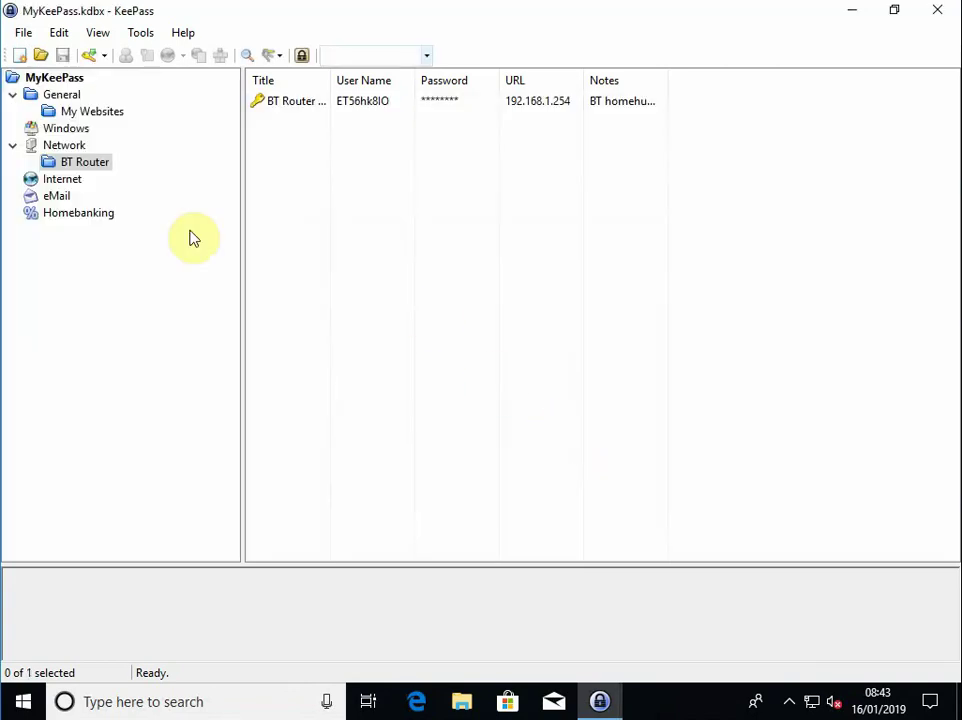
click(68, 111)
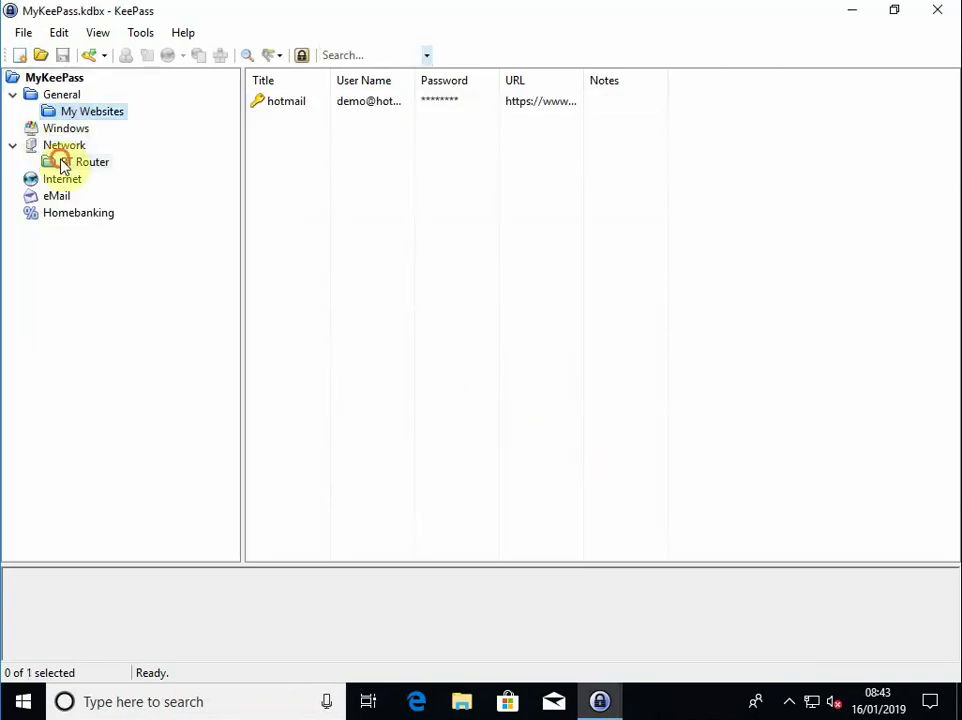
click(64, 163)
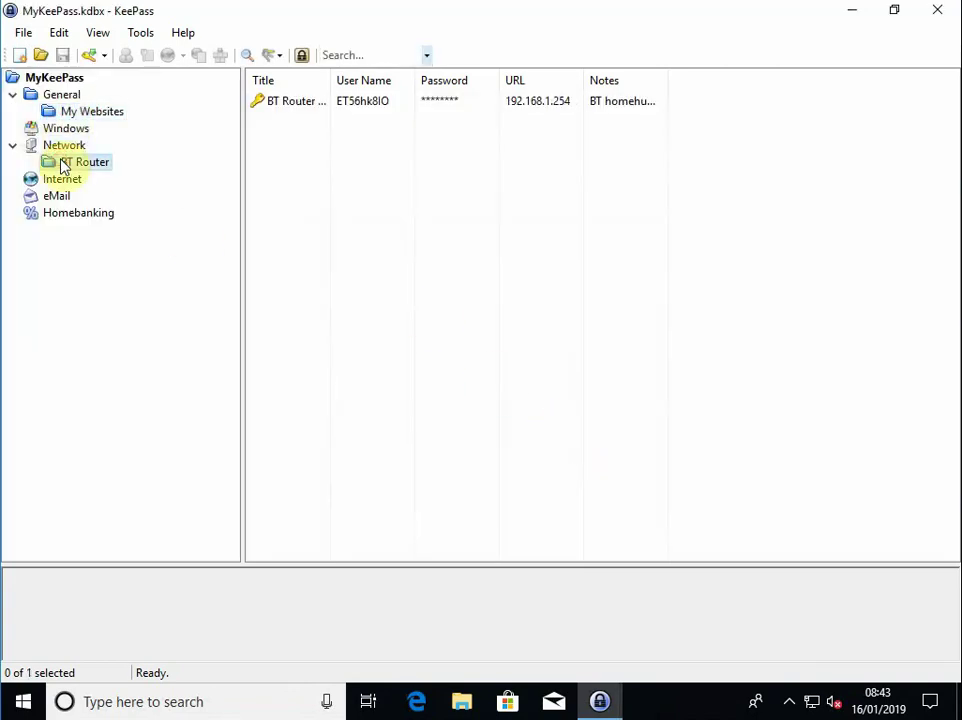
Delete the BT Router Login entry to the Recycle Bin
right_click(296, 108)
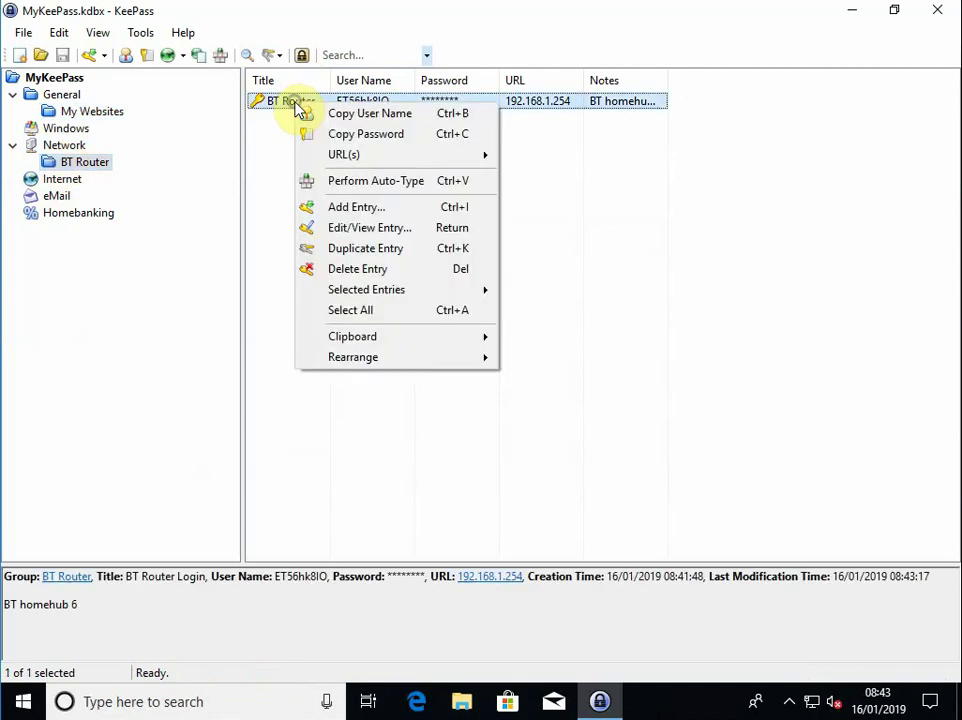
click(352, 270)
click(528, 371)
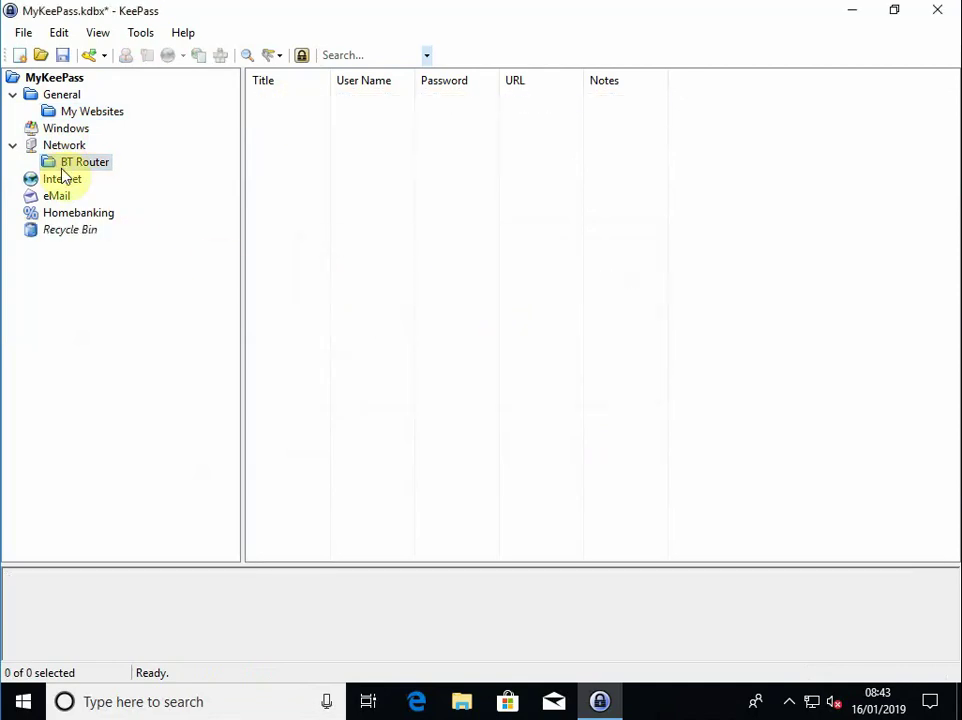
Delete the BT Router group to the Recycle Bin, save the database, and close KeePass
right_click(58, 163)
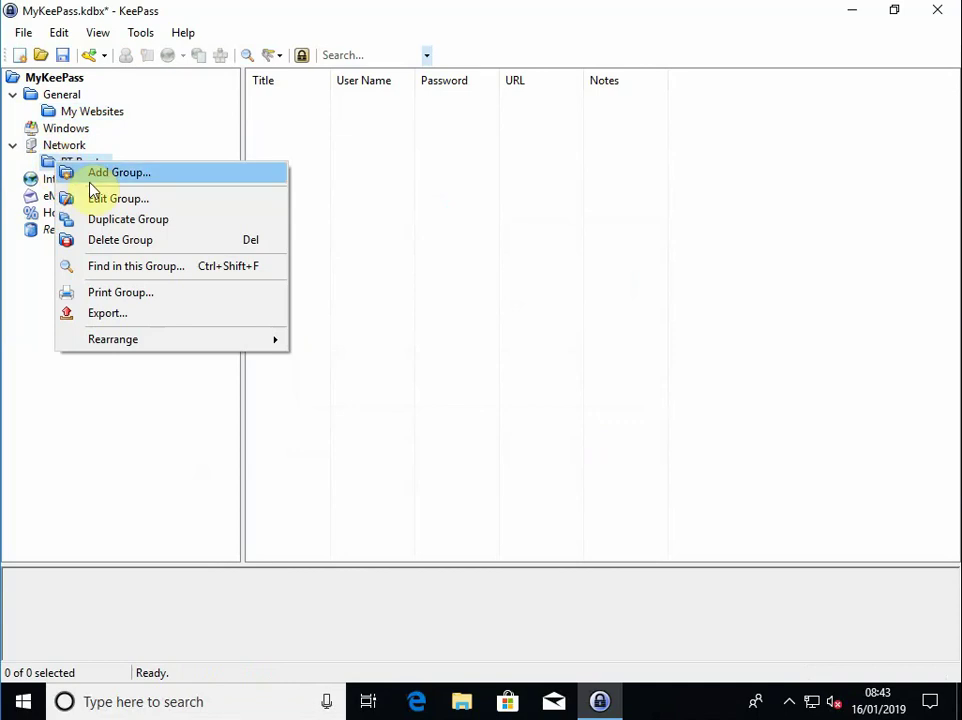
click(100, 240)
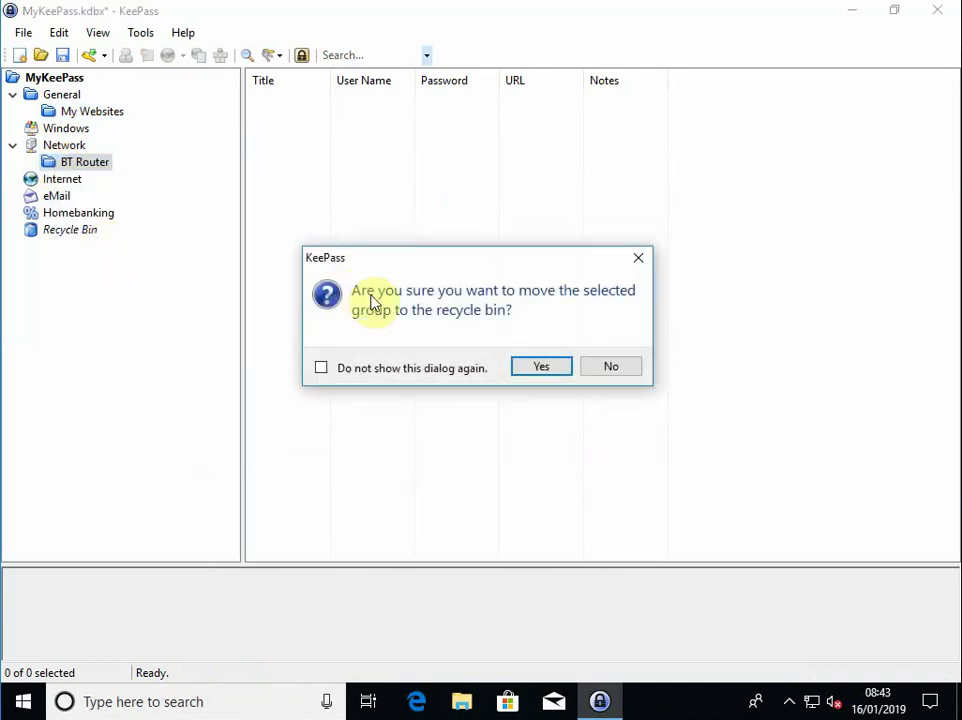
click(522, 366)
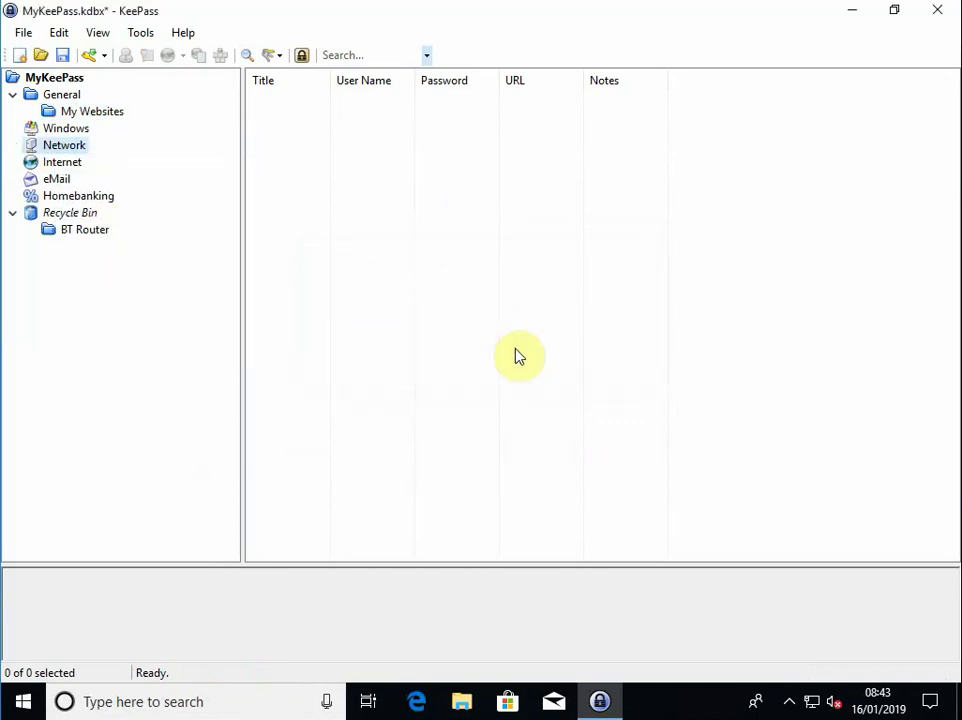
click(62, 55)
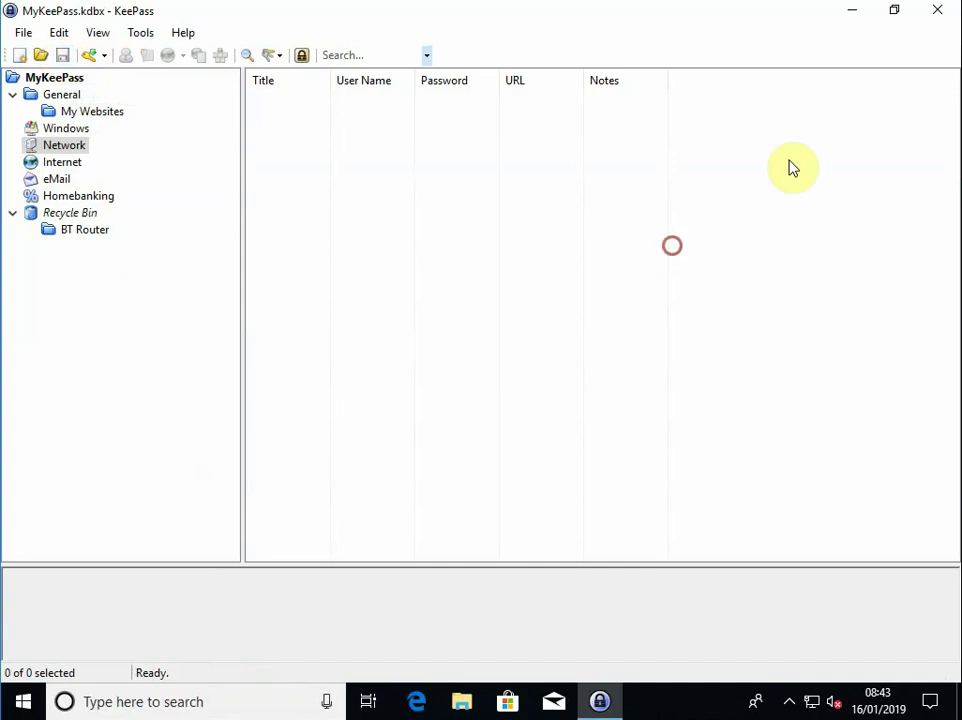
click(937, 10)
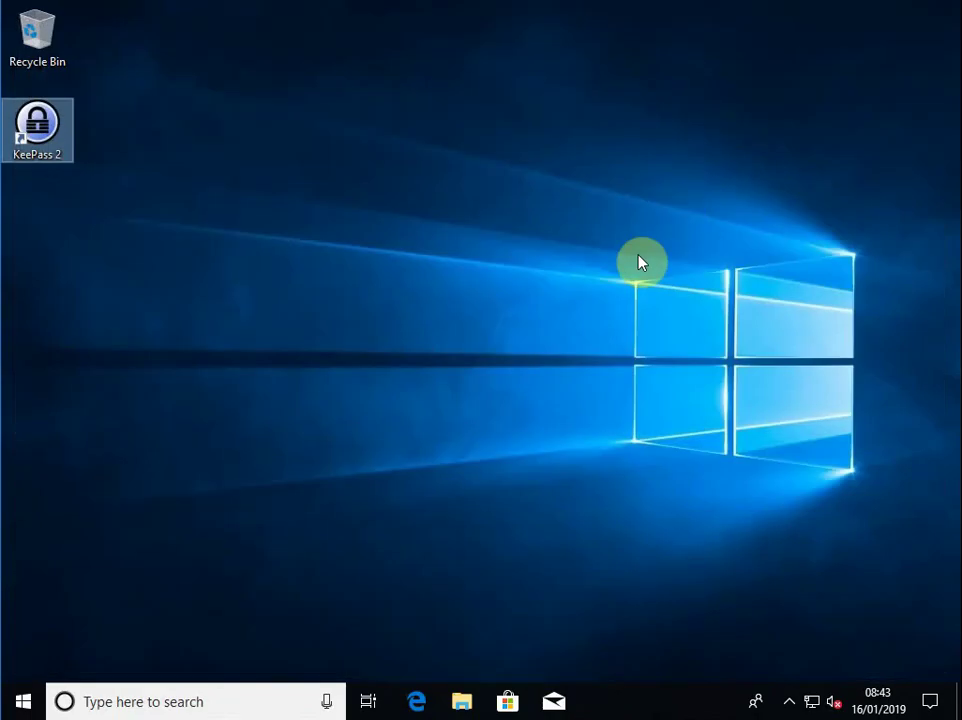